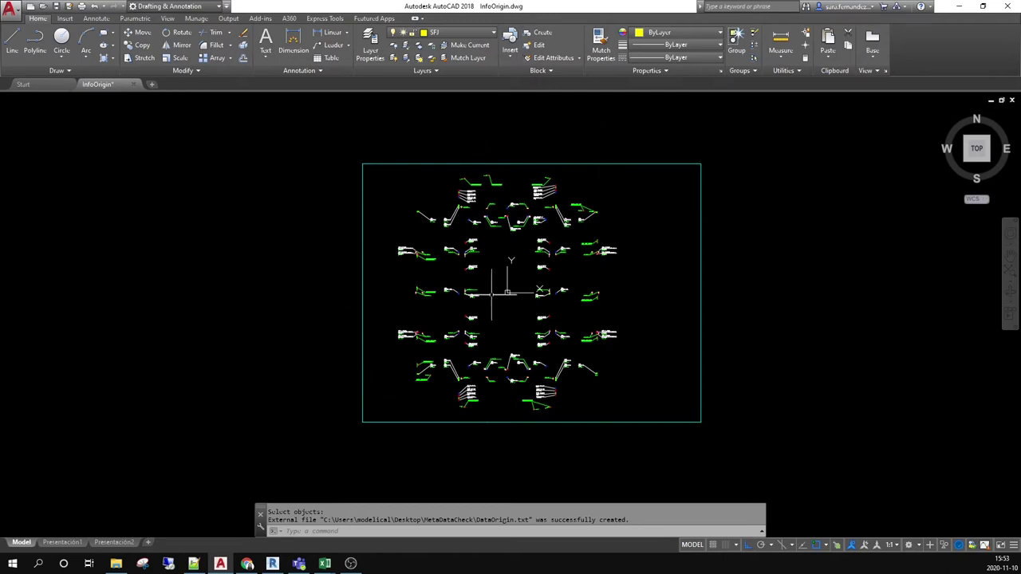
Switch to Revit and review the equipment in the 3D view and the electrical equipment schedule.
{"action": "key", "text": "alt+Tab"}
{"action": "left_click_drag", "start_coordinate": [427, 419], "coordinate": [546, 318]}
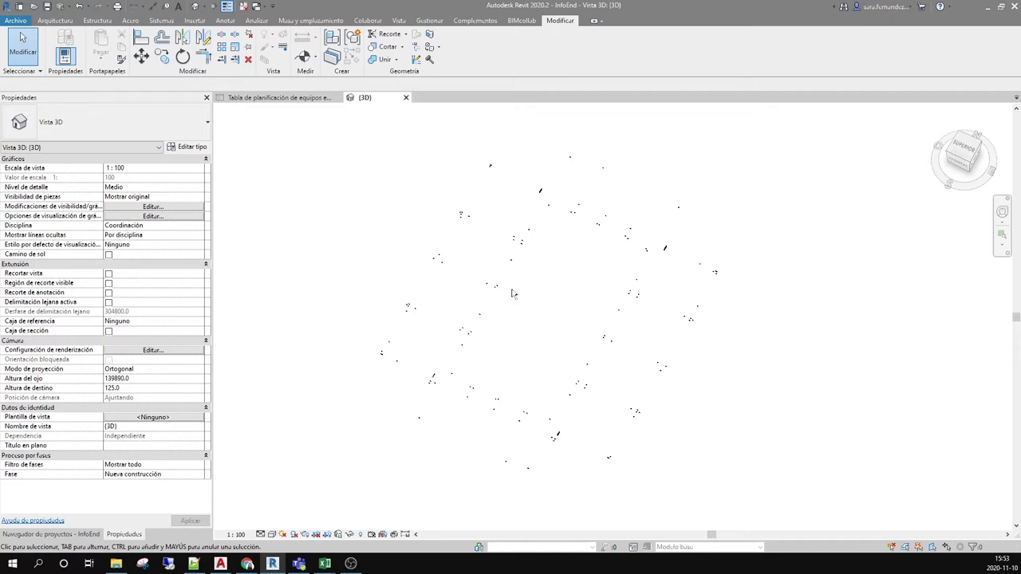
{"action": "left_click", "coordinate": [300, 99]}
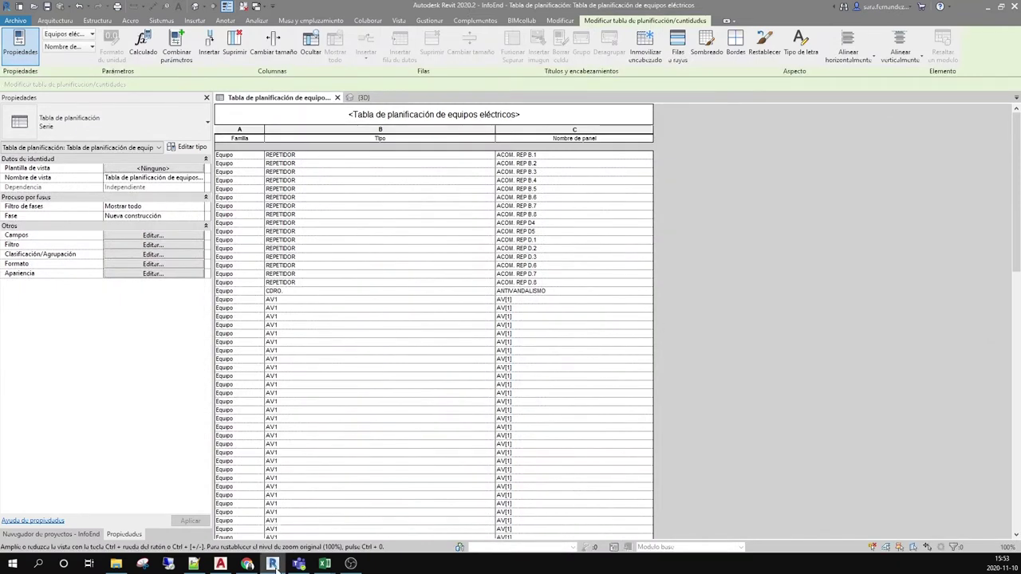
Switch to AutoCAD and inspect the symbol and label of the ILUMINACION ESPECTACULOS C1 electrical panel.
{"action": "left_click", "coordinate": [220, 563]}
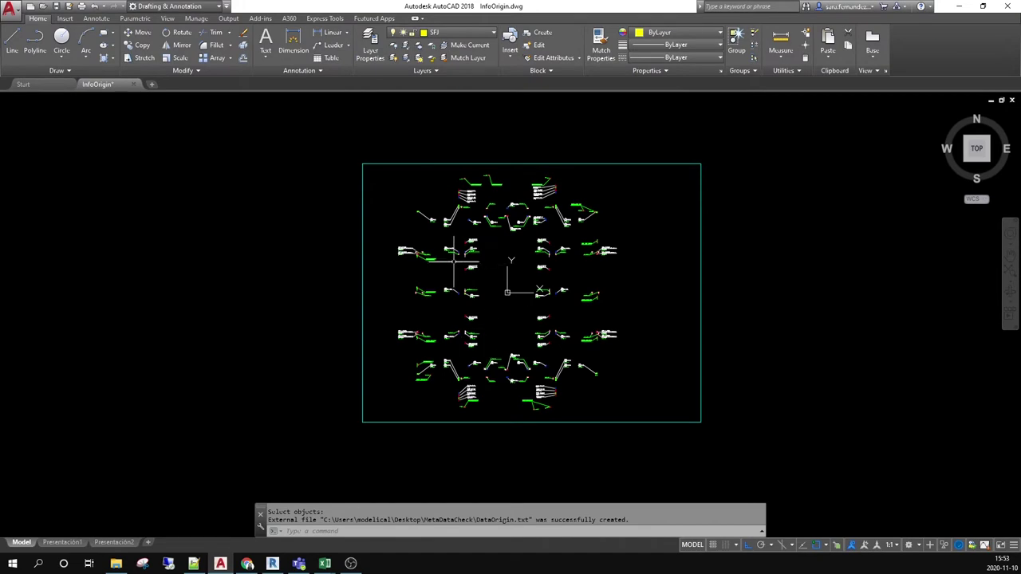
{"action": "scroll", "coordinate": [496, 280], "scroll_direction": "up", "scroll_amount": 10}
{"action": "left_click_drag", "start_coordinate": [453, 308], "coordinate": [447, 346]}
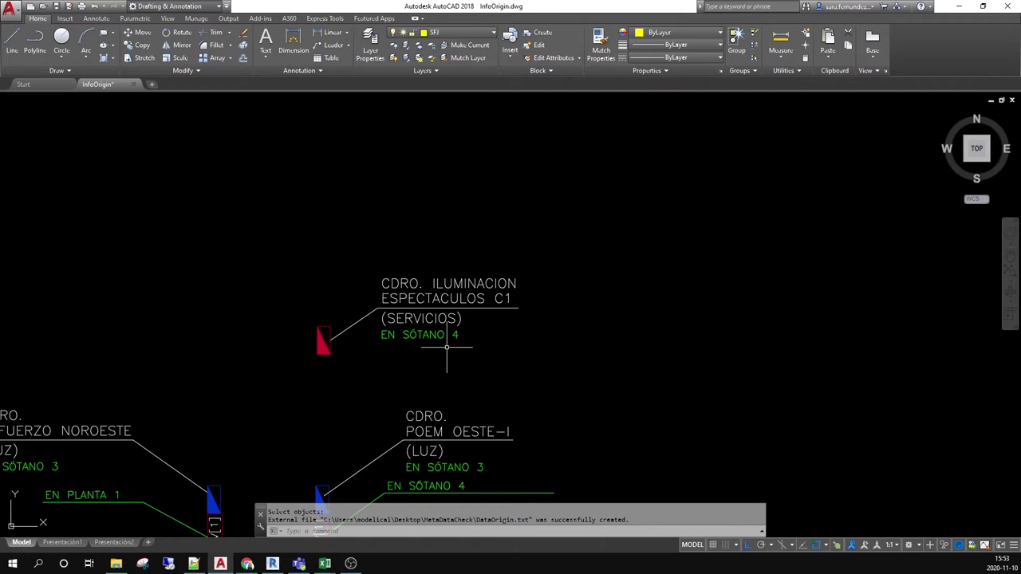
{"action": "scroll", "coordinate": [410, 237], "scroll_direction": "down", "scroll_amount": 2}
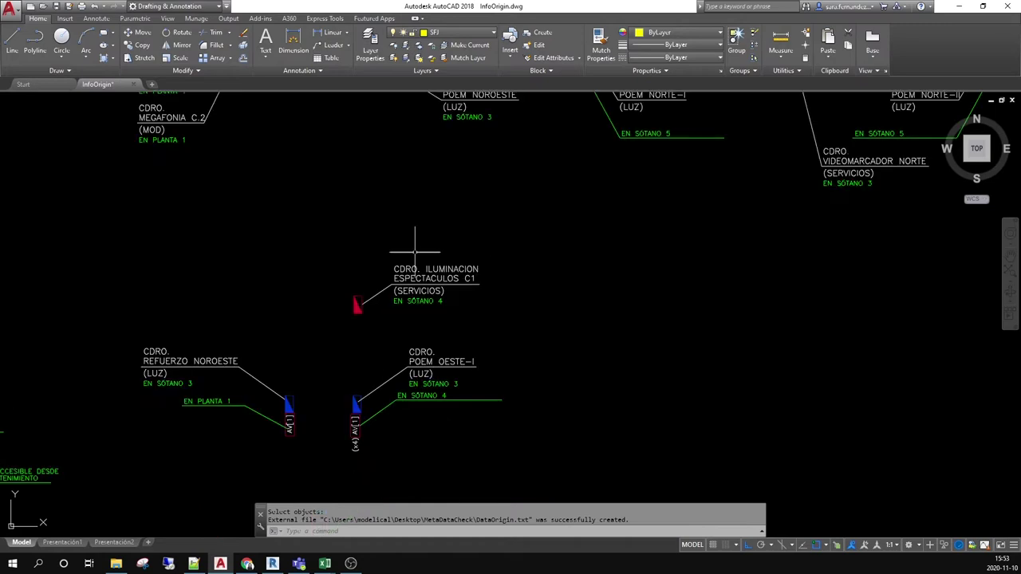
{"action": "left_click", "coordinate": [388, 241]}
{"action": "left_click", "coordinate": [520, 333]}
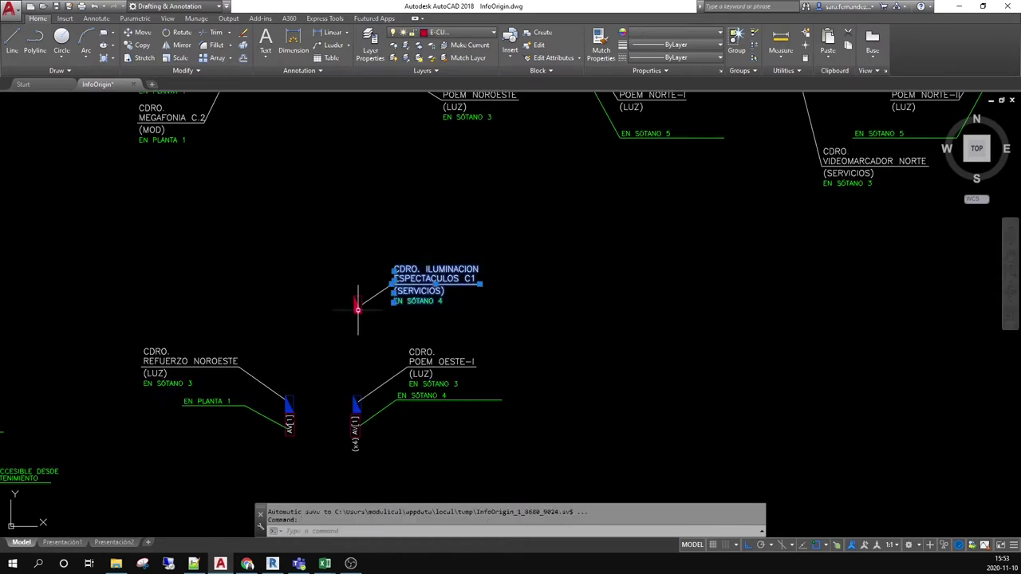
{"action": "key", "text": "Escape"}
Check each separate text line of the ILUMINACION ESPECTACULOS C1 label, from the panel type to its basement level.
{"action": "left_click", "coordinate": [467, 271]}
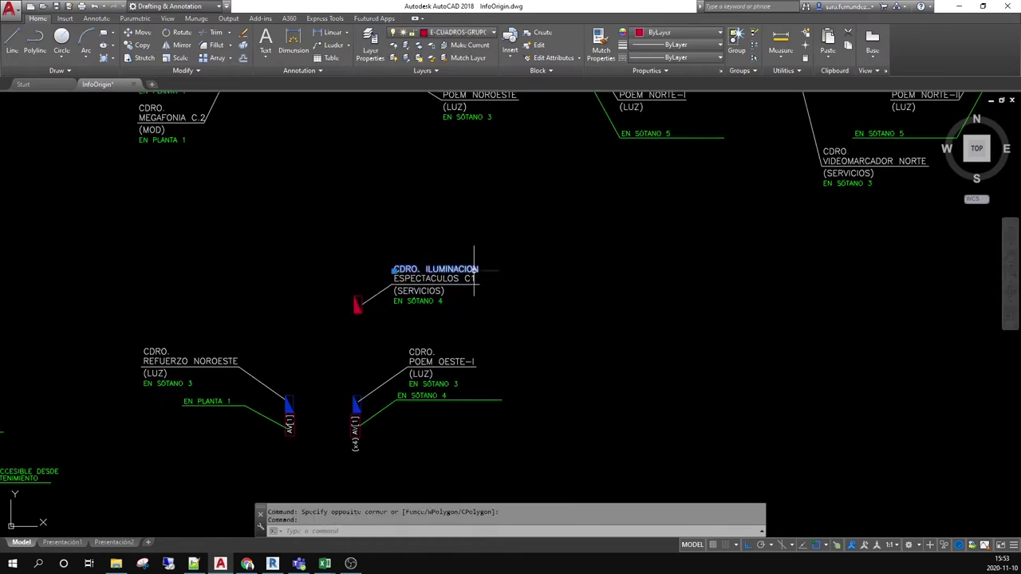
{"action": "left_click", "coordinate": [426, 291]}
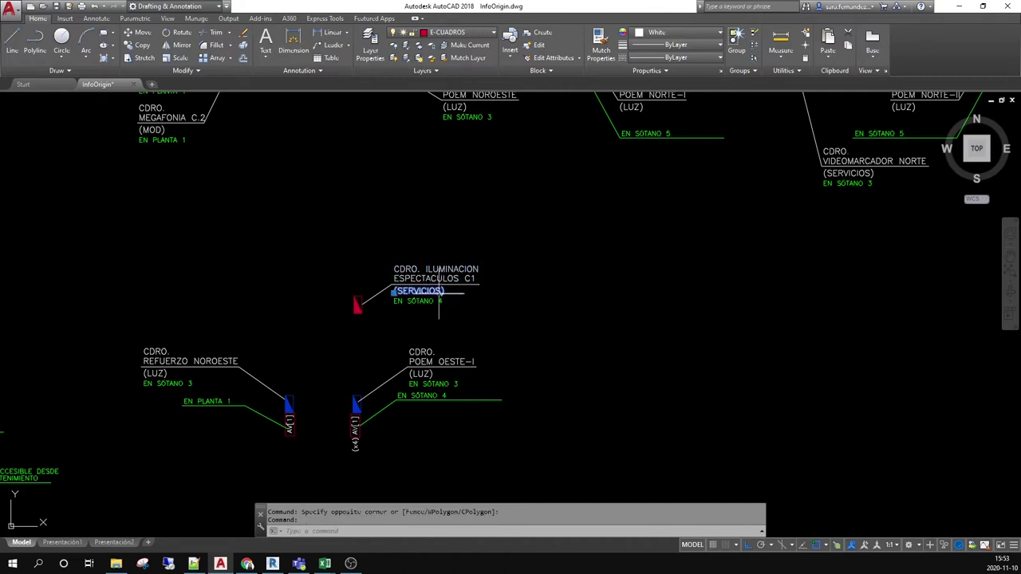
{"action": "key", "text": "Escape"}
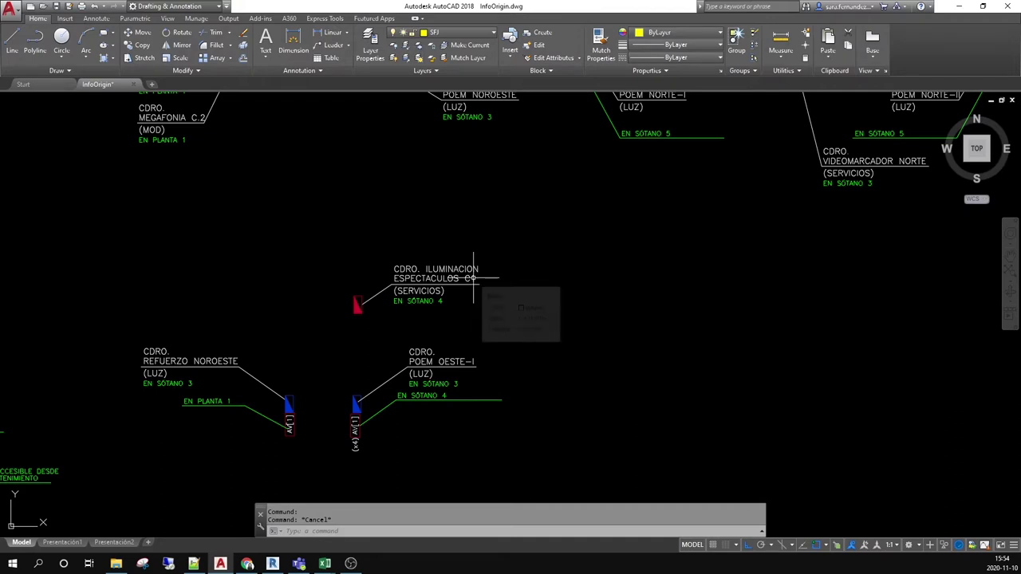
{"action": "left_click", "coordinate": [473, 278]}
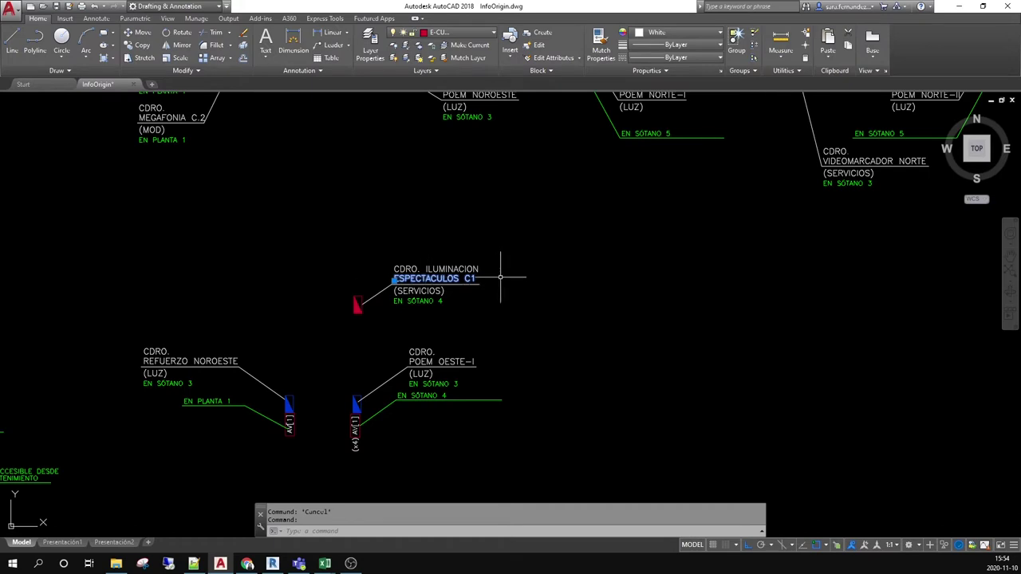
{"action": "key", "text": "Escape"}
{"action": "left_click_drag", "start_coordinate": [513, 333], "coordinate": [533, 319]}
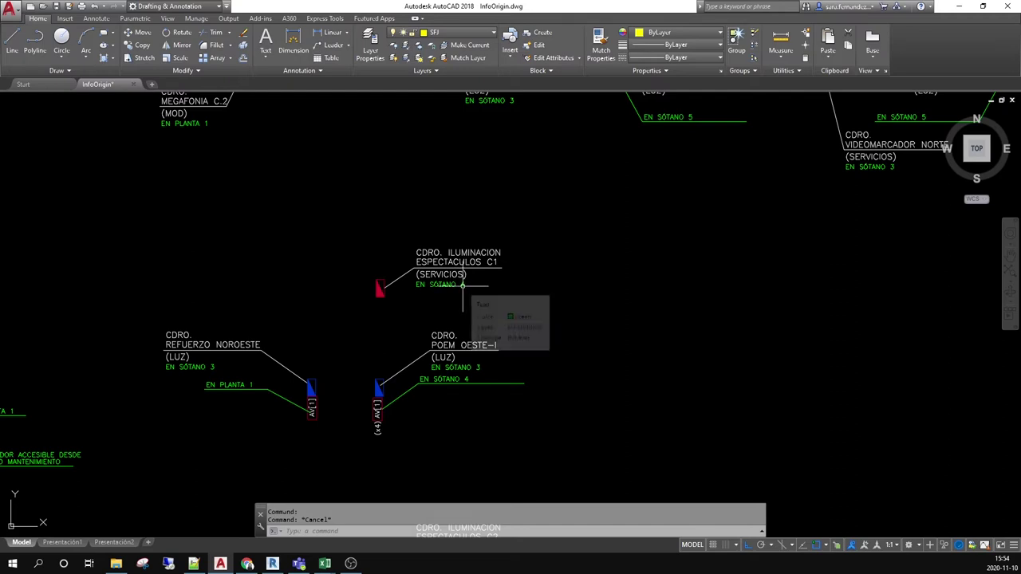
{"action": "left_click", "coordinate": [462, 284]}
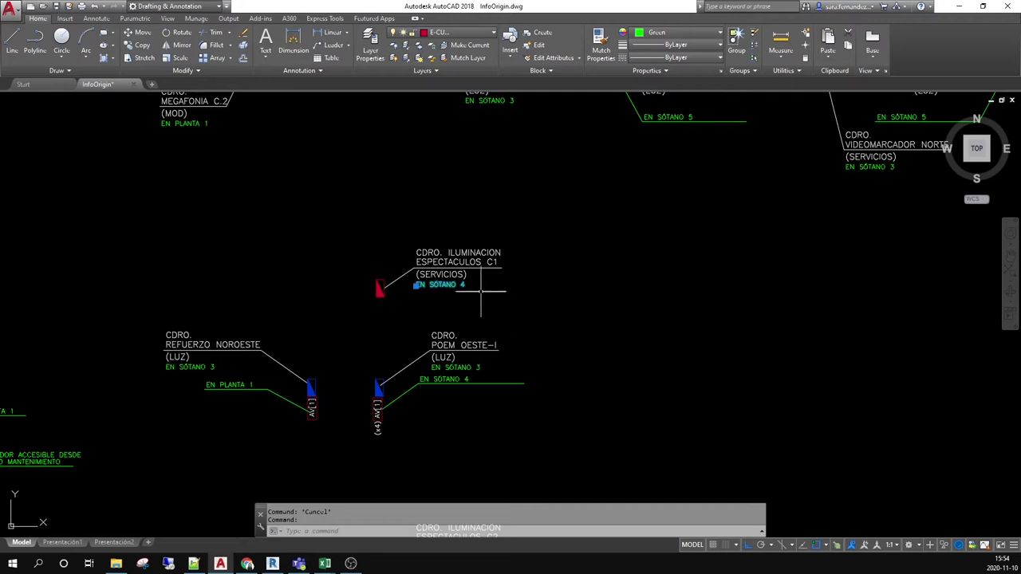
Inspect the REP repeater symbols near the drawing's upper edge and the ACOM. REP D.2 label text.
{"action": "scroll", "coordinate": [539, 315], "scroll_direction": "down", "scroll_amount": 2}
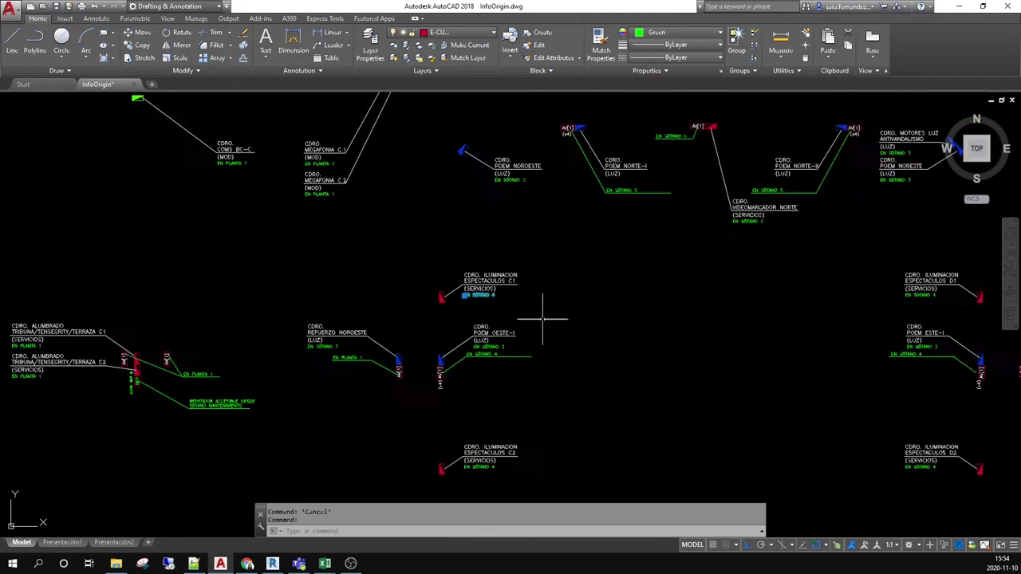
{"action": "scroll", "coordinate": [542, 319], "scroll_direction": "down", "scroll_amount": 4}
{"action": "scroll", "coordinate": [542, 243], "scroll_direction": "up", "scroll_amount": 6}
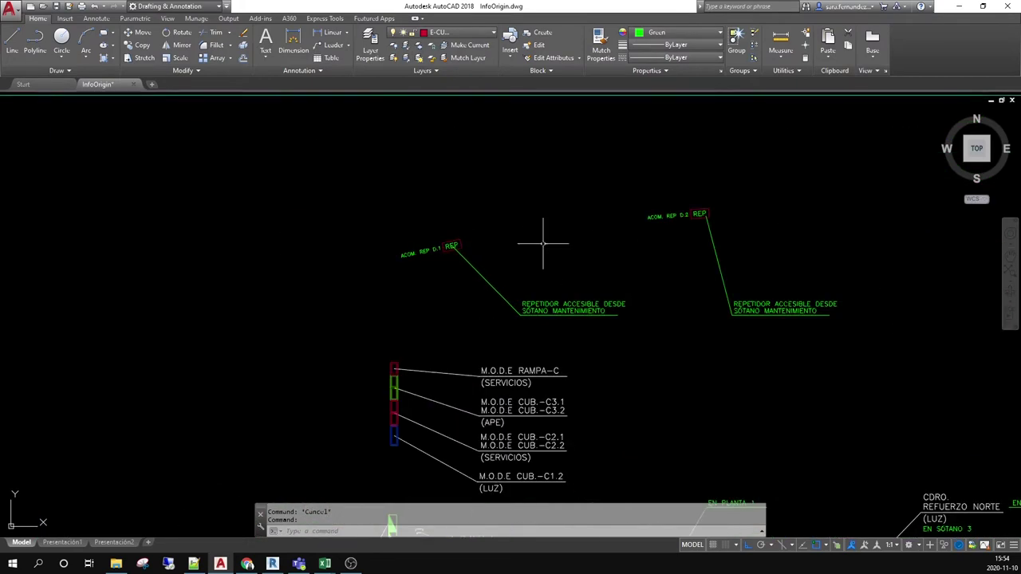
{"action": "left_click_drag", "start_coordinate": [543, 243], "coordinate": [421, 257]}
{"action": "left_click", "coordinate": [532, 229]}
{"action": "key", "text": "Escape"}
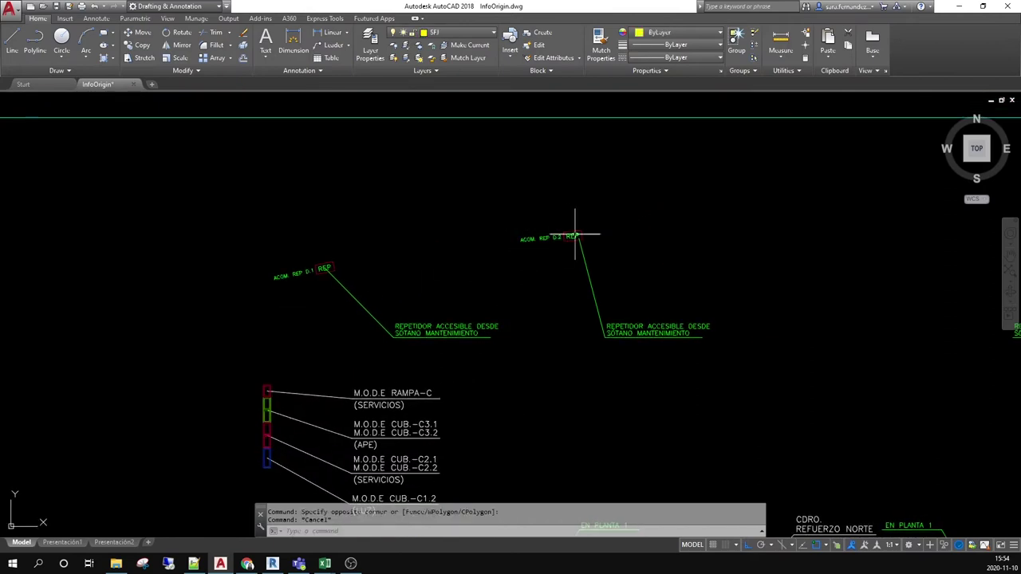
{"action": "scroll", "coordinate": [568, 231], "scroll_direction": "up", "scroll_amount": 2}
{"action": "left_click", "coordinate": [502, 240]}
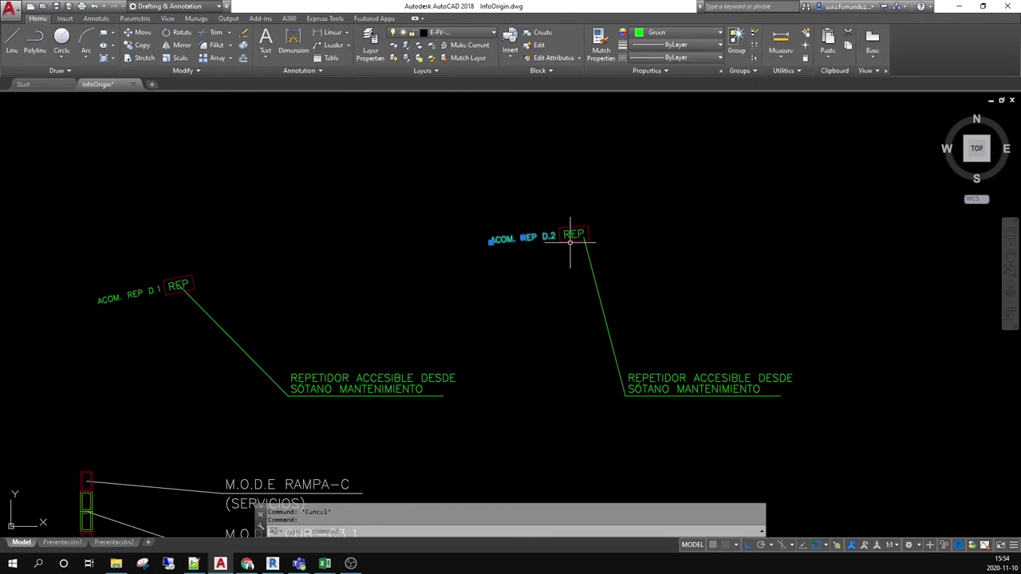
Inspect the separate service, name and type texts in the VIDEOMARCADOR NORTE panel label.
{"action": "scroll", "coordinate": [497, 173], "scroll_direction": "down", "scroll_amount": 6}
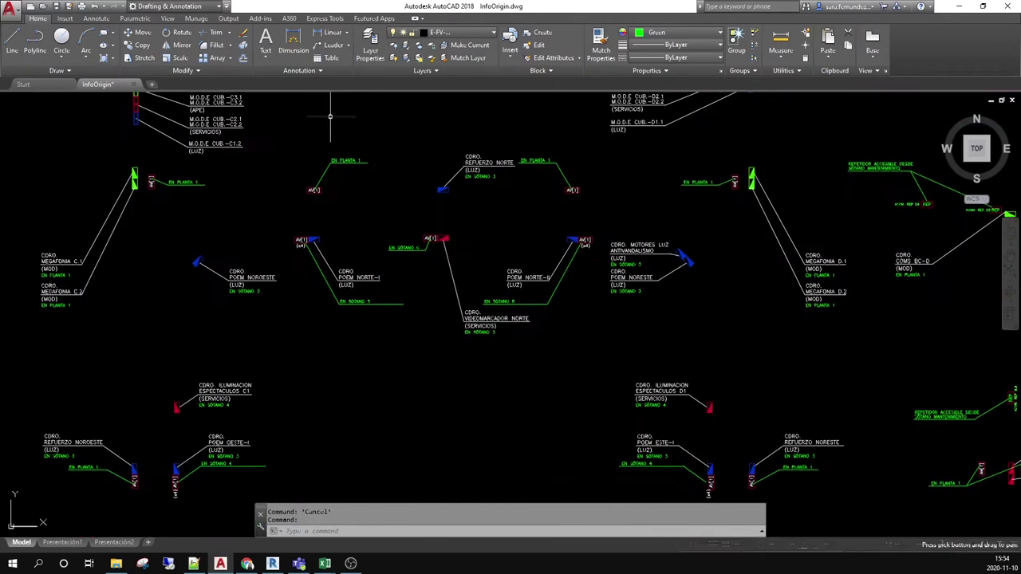
{"action": "scroll", "coordinate": [494, 323], "scroll_direction": "up", "scroll_amount": 4}
{"action": "left_click", "coordinate": [506, 317]}
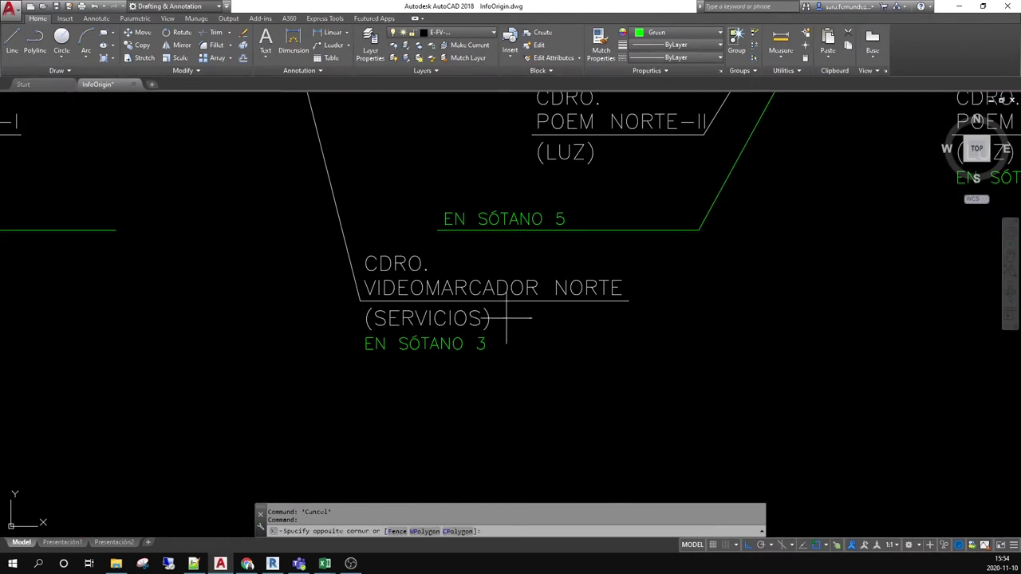
{"action": "left_click", "coordinate": [448, 311]}
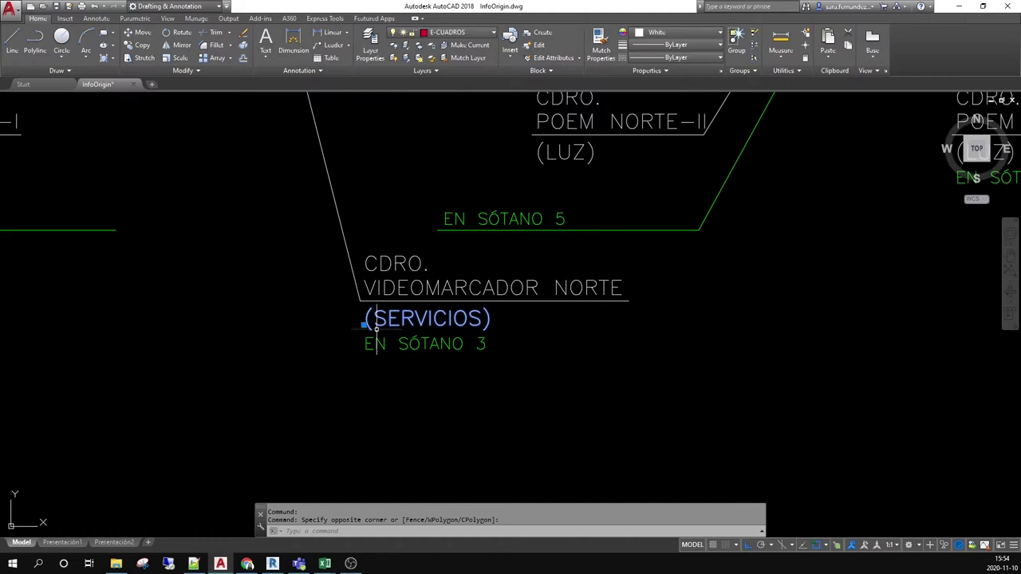
{"action": "key", "text": "Escape"}
{"action": "scroll", "coordinate": [543, 326], "scroll_direction": "down", "scroll_amount": 2}
{"action": "left_click_drag", "start_coordinate": [545, 326], "coordinate": [621, 329]}
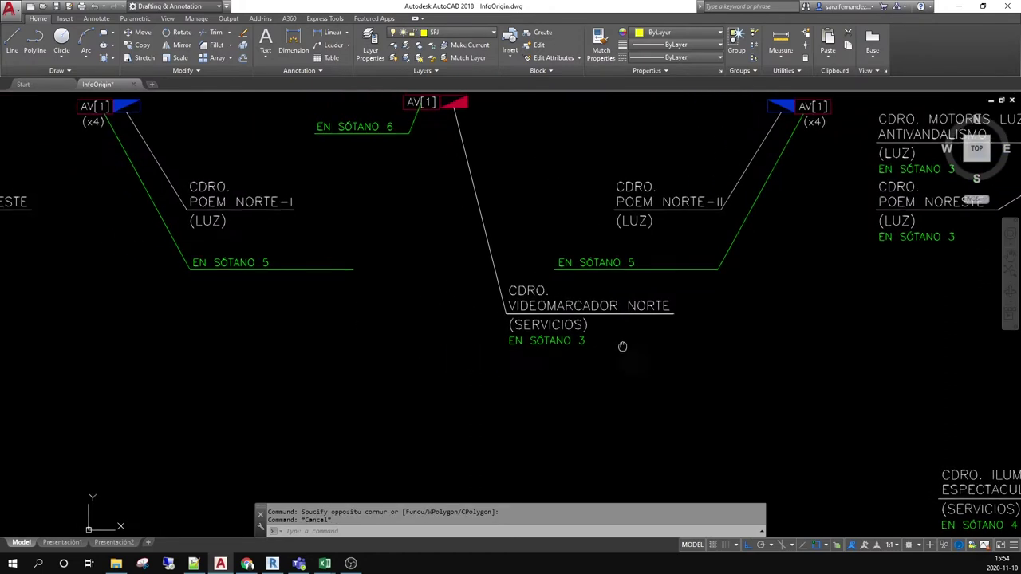
{"action": "left_click", "coordinate": [667, 302]}
{"action": "left_click", "coordinate": [655, 297]}
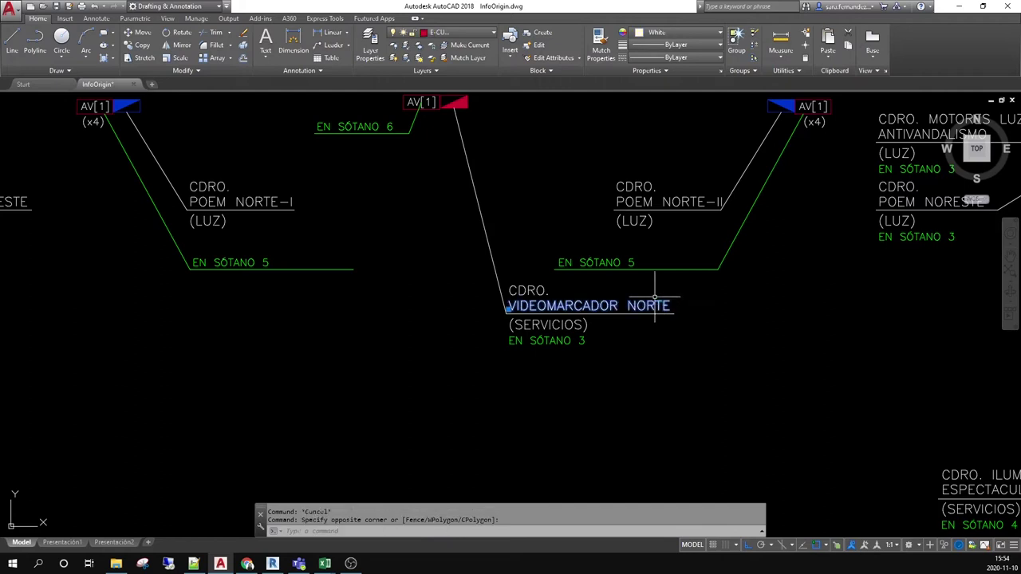
{"action": "left_click", "coordinate": [555, 282]}
{"action": "left_click", "coordinate": [538, 288]}
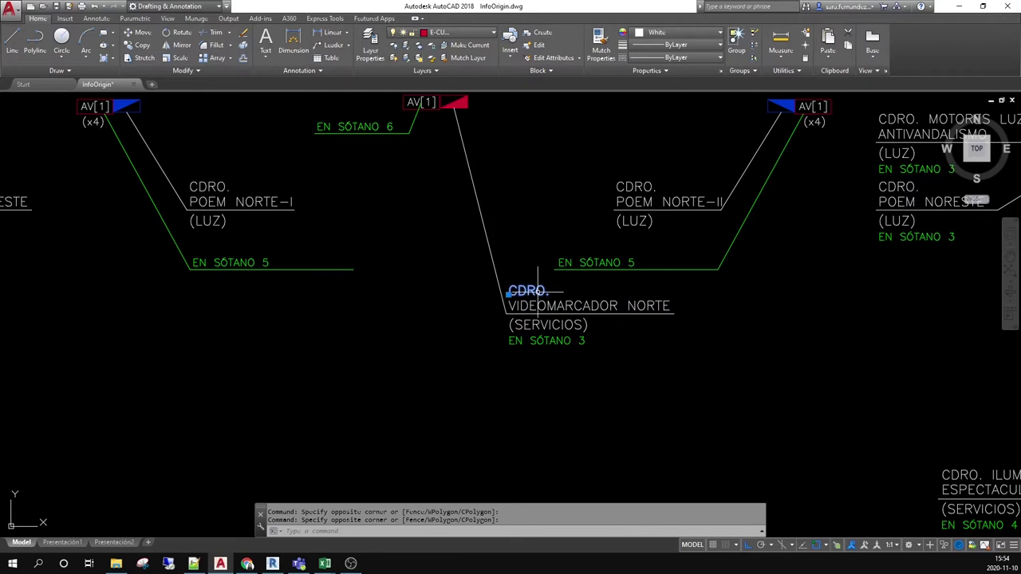
{"action": "key", "text": "Escape"}
Start a new data extraction with DATAEXTRACTION and save it as MetaDataCheck in the MetaDataCheck folder.
{"action": "scroll", "coordinate": [603, 315], "scroll_direction": "down", "scroll_amount": 8}
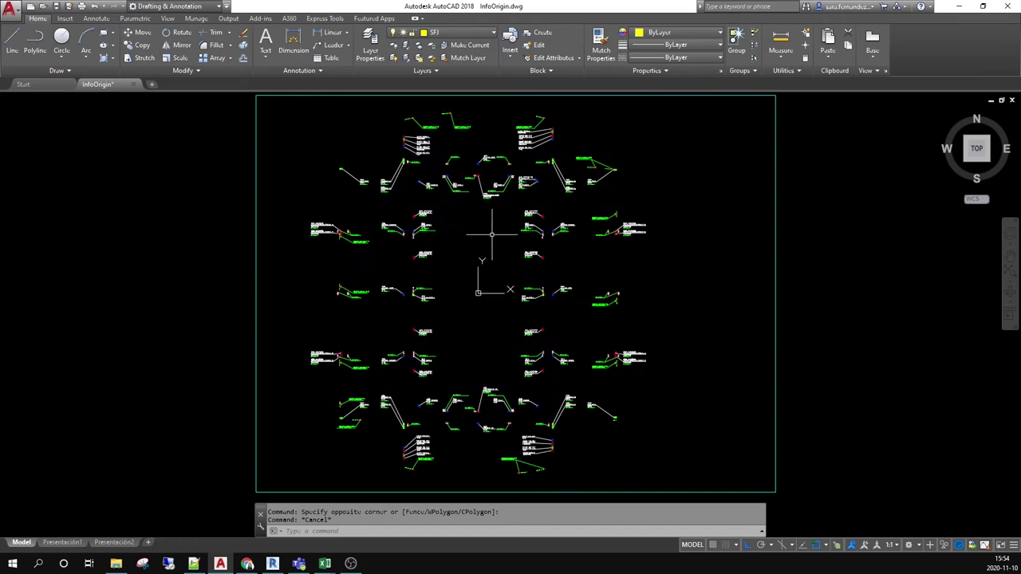
{"action": "type", "text": "data"}
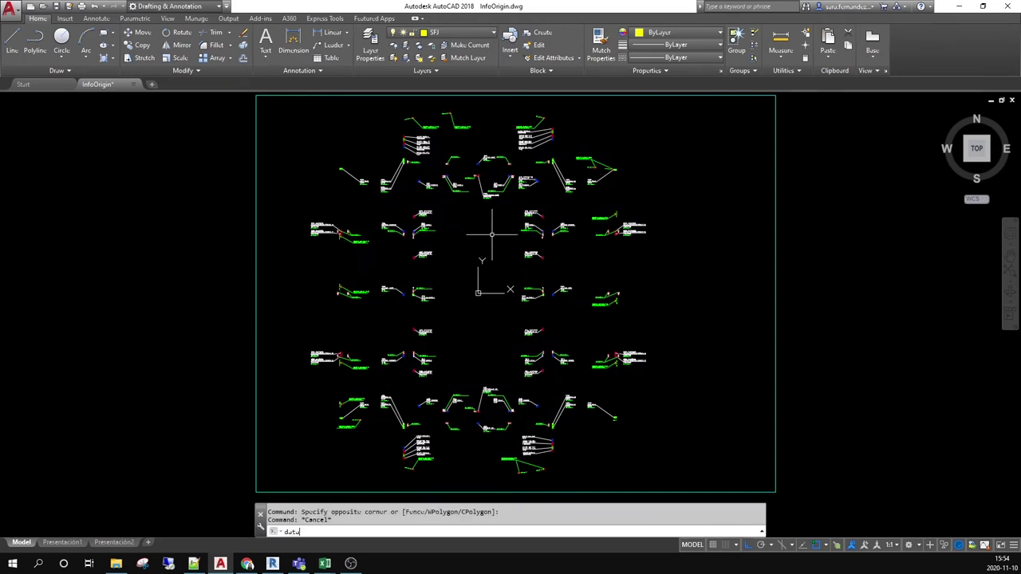
{"action": "key", "text": "Return"}
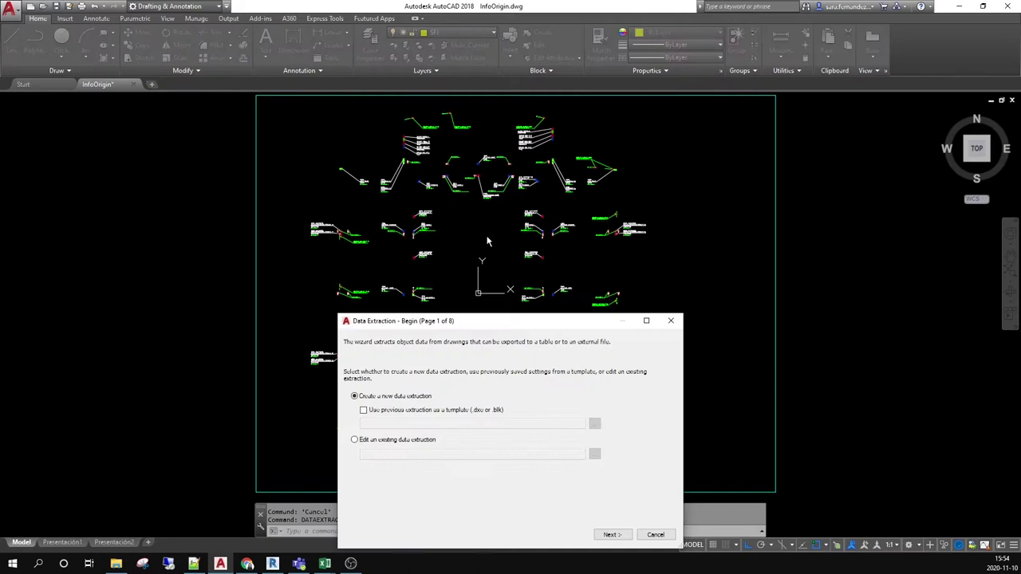
{"action": "left_click_drag", "start_coordinate": [449, 323], "coordinate": [442, 123]}
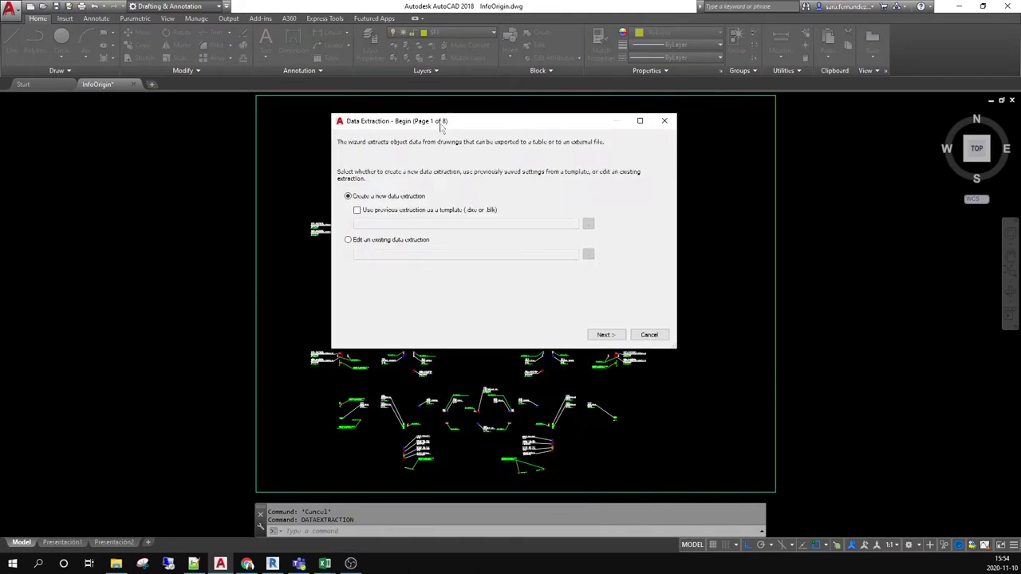
{"action": "left_click", "coordinate": [592, 334]}
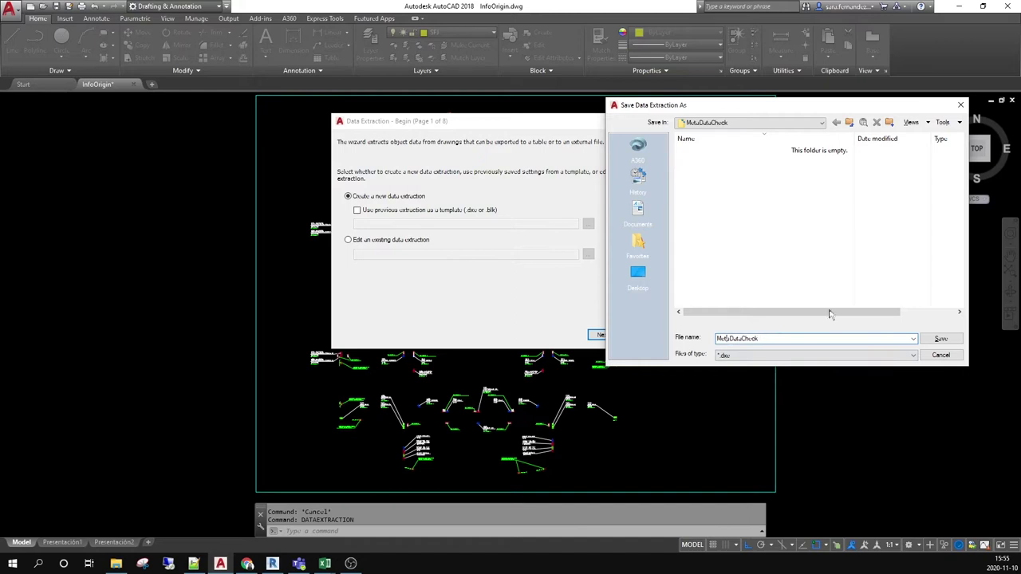
{"action": "key", "text": "Return"}
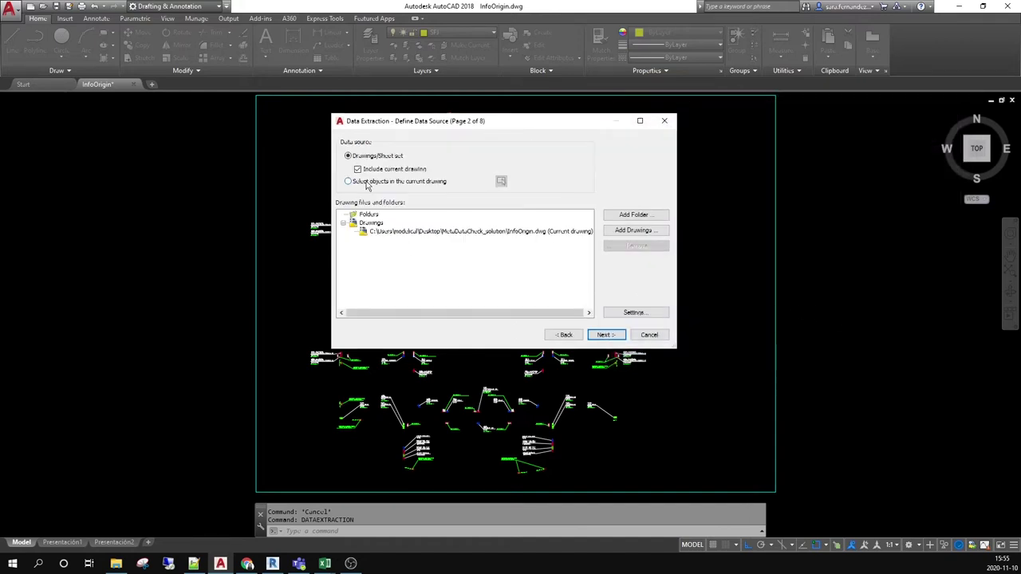
Set the data source to objects in the current drawing and select all the panel symbols and labels.
{"action": "left_click", "coordinate": [348, 181]}
{"action": "left_click", "coordinate": [501, 181]}
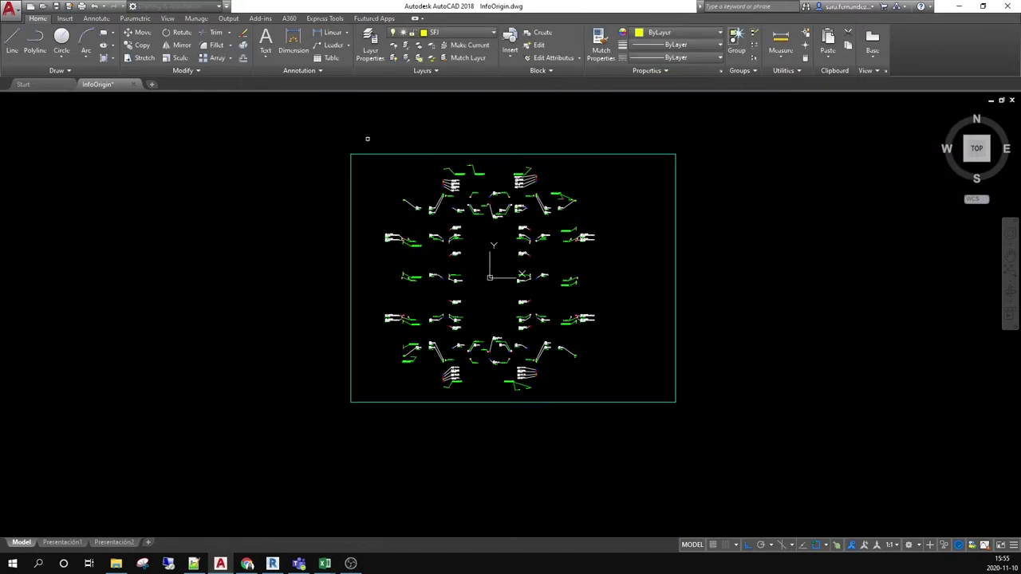
{"action": "left_click", "coordinate": [367, 139]}
{"action": "left_click", "coordinate": [624, 459]}
{"action": "key", "text": "Return"}
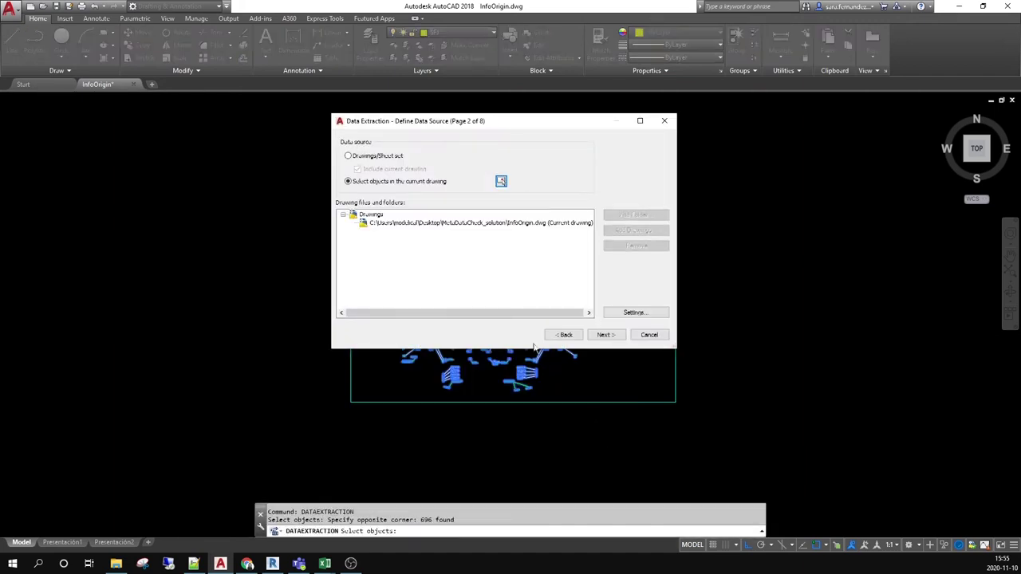
{"action": "left_click", "coordinate": [605, 335]}
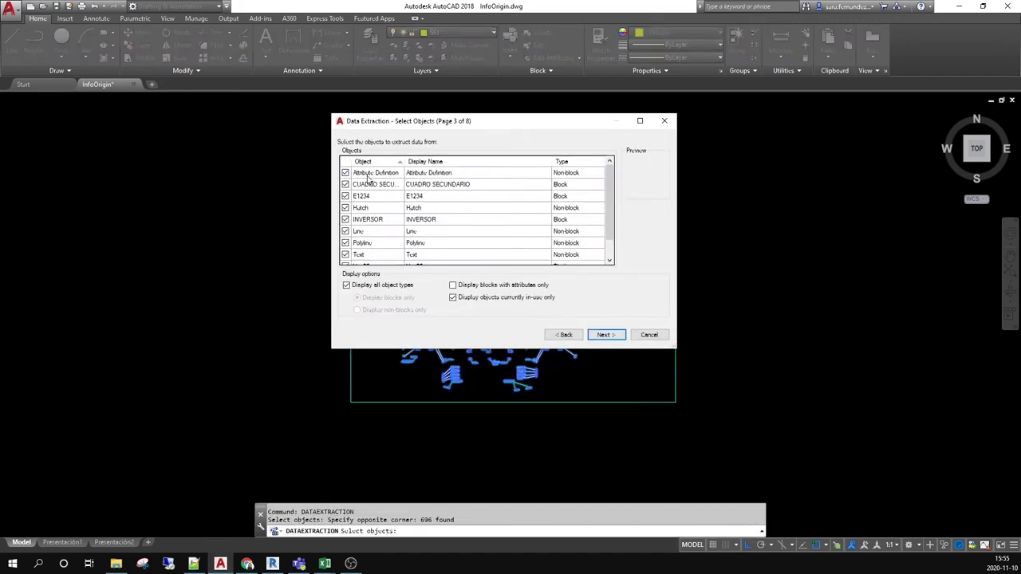
Exclude every object type except Text from the extraction and continue to the property selection.
{"action": "scroll", "coordinate": [355, 255], "scroll_direction": "down", "scroll_amount": 1}
{"action": "key", "text": "ctrl+a"}
{"action": "left_click", "coordinate": [345, 254]}
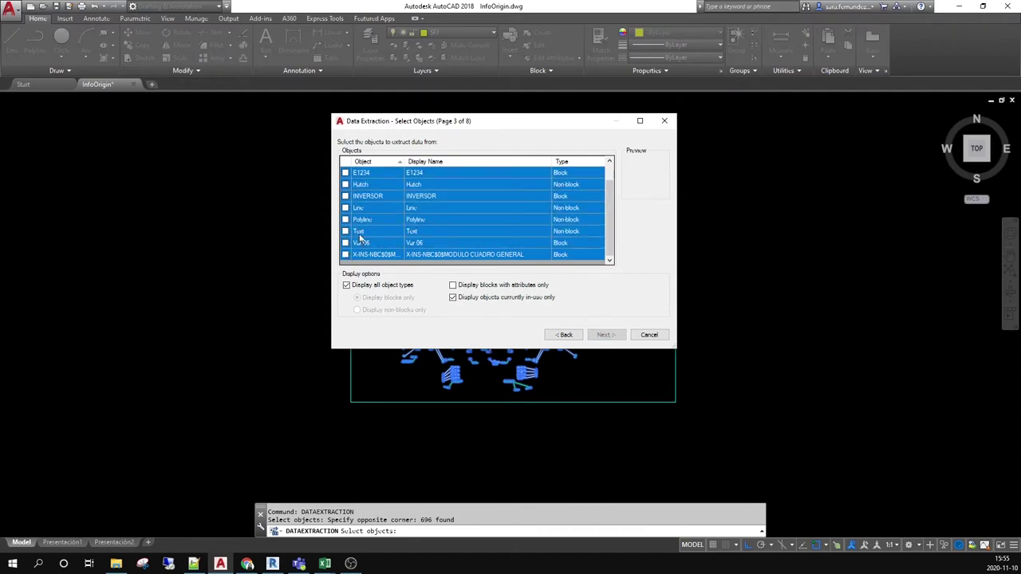
{"action": "left_click", "coordinate": [362, 233]}
{"action": "left_click", "coordinate": [345, 231]}
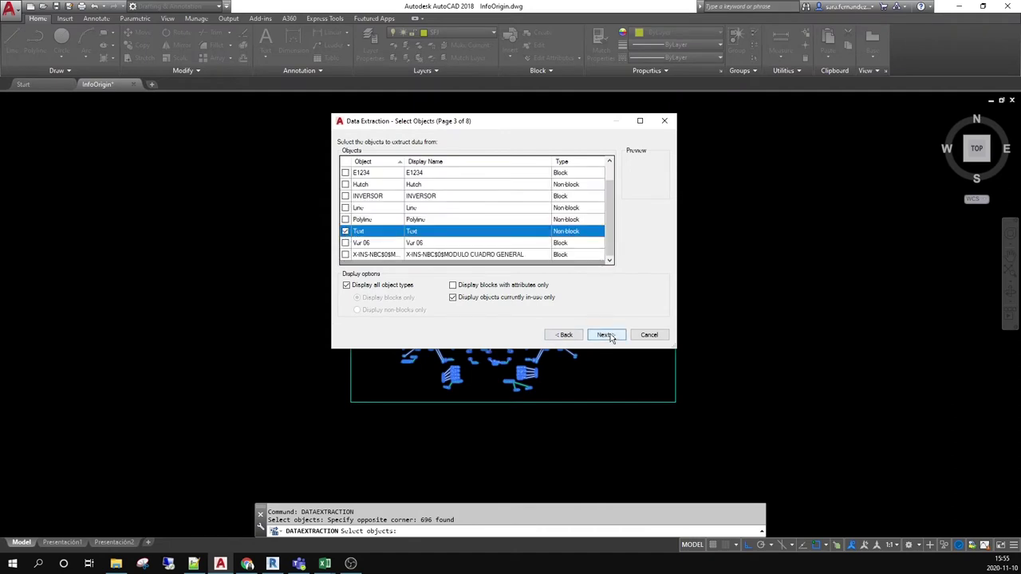
{"action": "left_click", "coordinate": [604, 335]}
Exclude all text properties except Color and Value from the extraction and continue to the data refinement.
{"action": "left_click", "coordinate": [365, 200]}
{"action": "scroll", "coordinate": [365, 303], "scroll_direction": "down", "scroll_amount": 8}
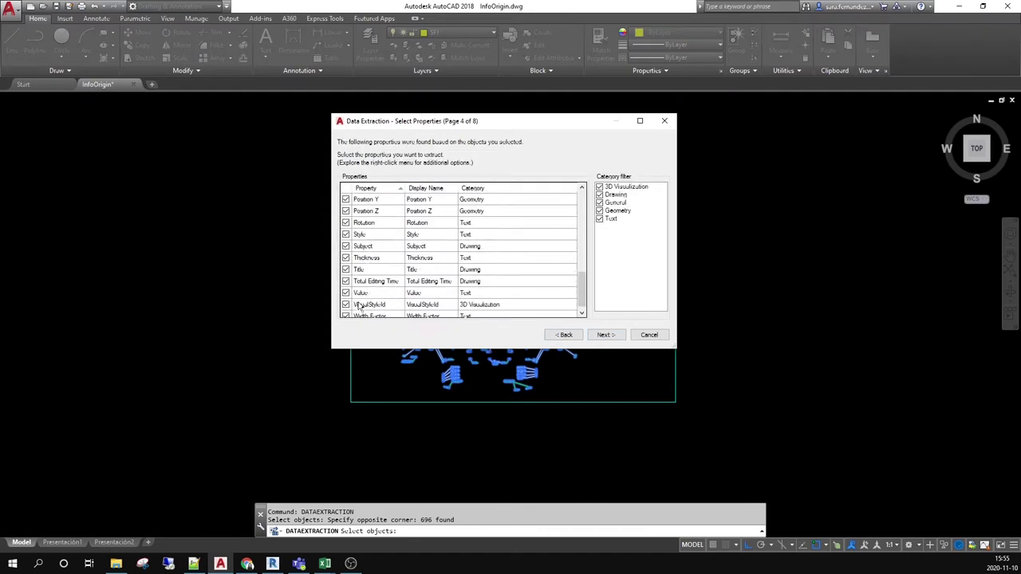
{"action": "left_click", "coordinate": [364, 307], "text": "shift"}
{"action": "left_click", "coordinate": [346, 305]}
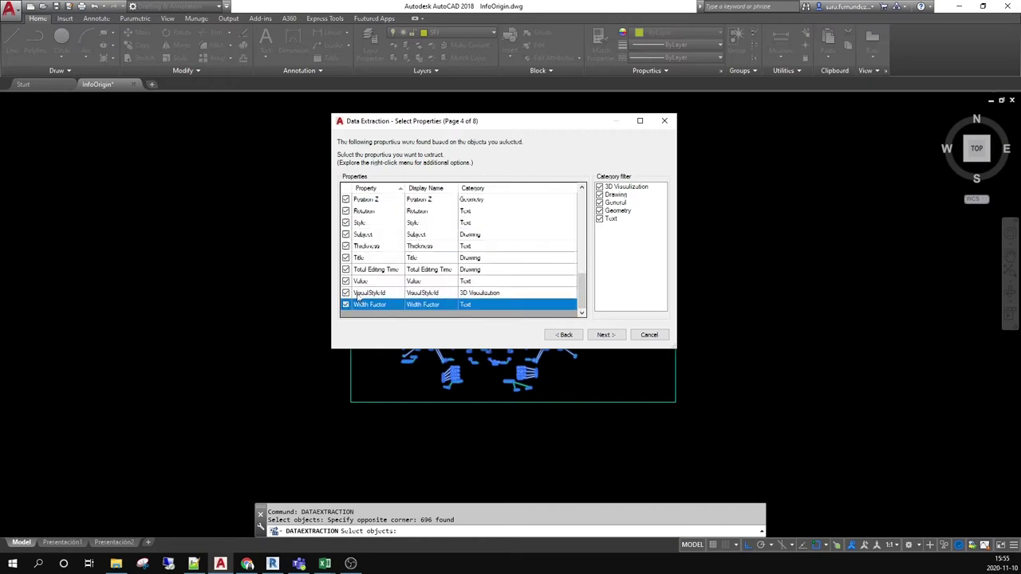
{"action": "left_click", "coordinate": [374, 284]}
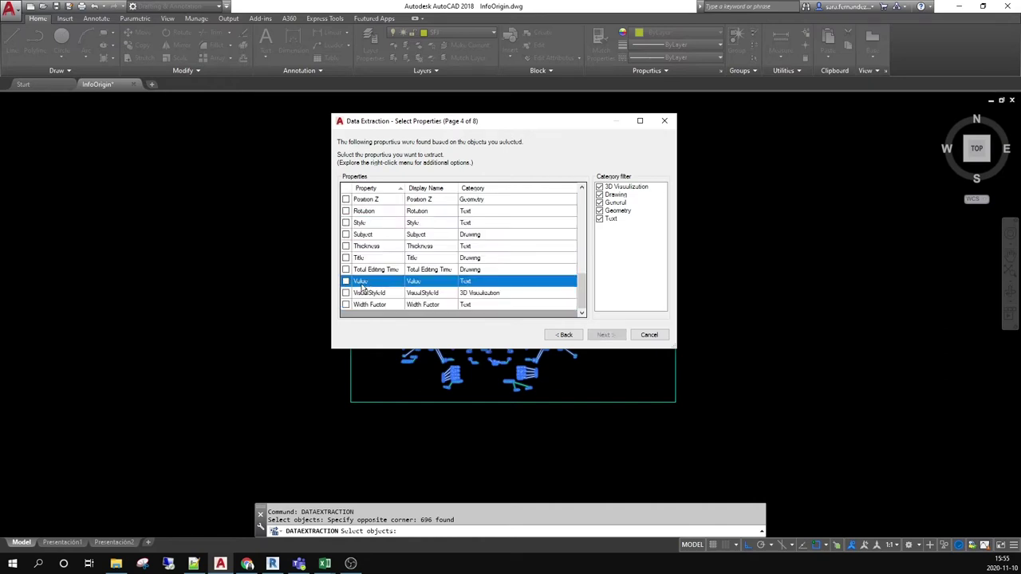
{"action": "left_click", "coordinate": [345, 282]}
{"action": "scroll", "coordinate": [345, 239], "scroll_direction": "up", "scroll_amount": 8}
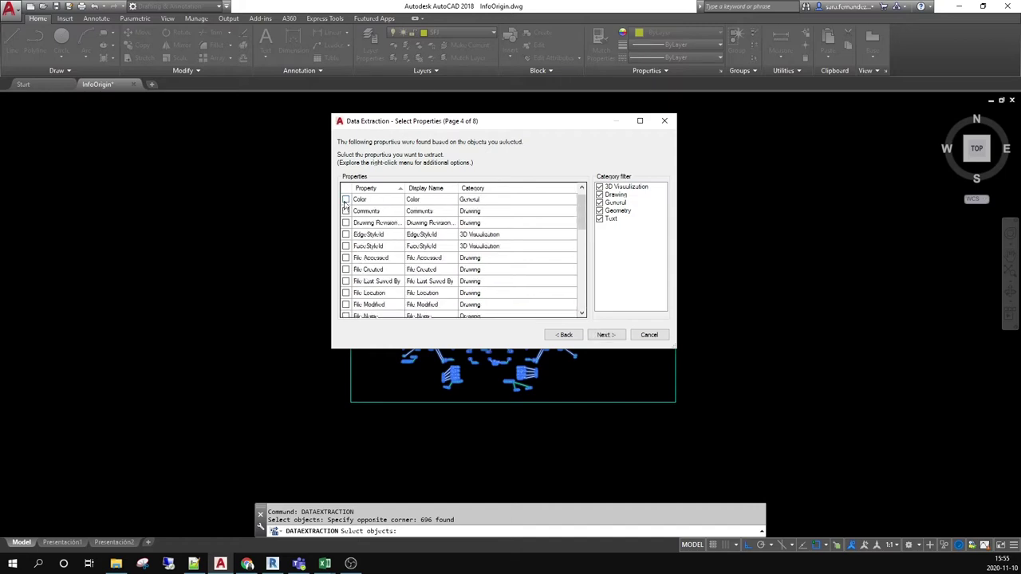
{"action": "left_click", "coordinate": [345, 200]}
{"action": "left_click", "coordinate": [606, 334]}
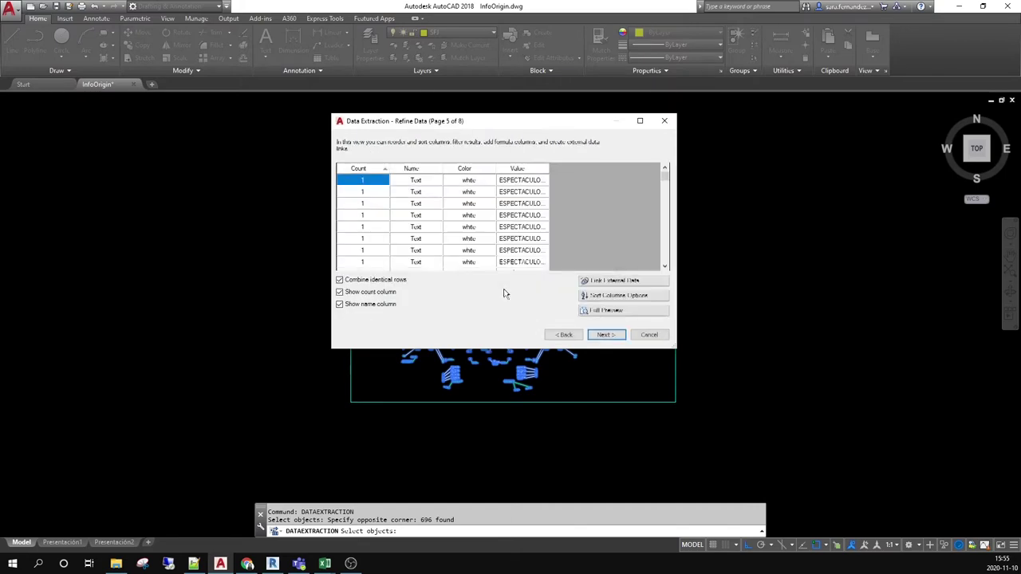
Turn off combining identical rows, hide the count and name columns, and continue to the output options.
{"action": "left_click", "coordinate": [339, 280]}
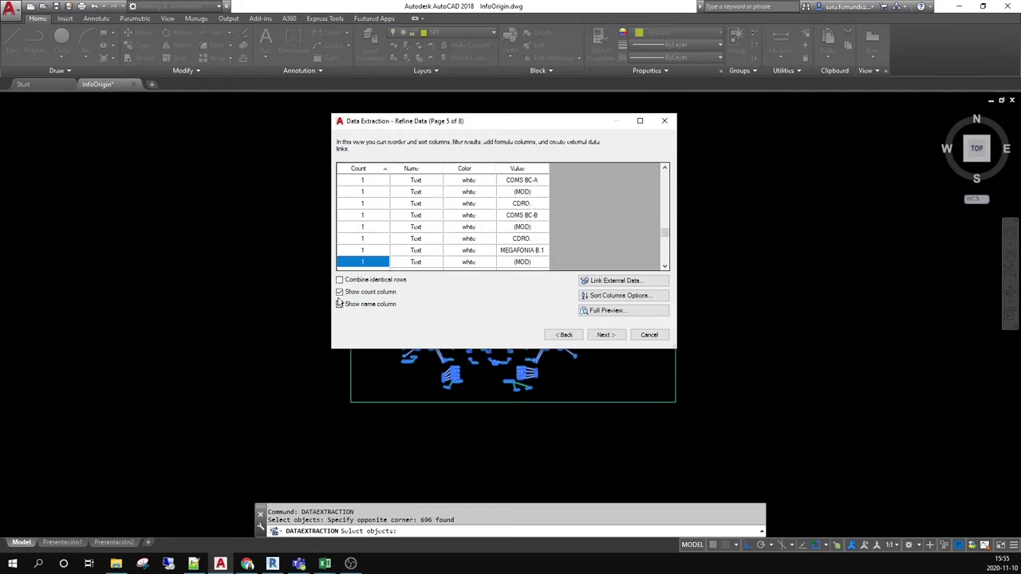
{"action": "left_click", "coordinate": [340, 293]}
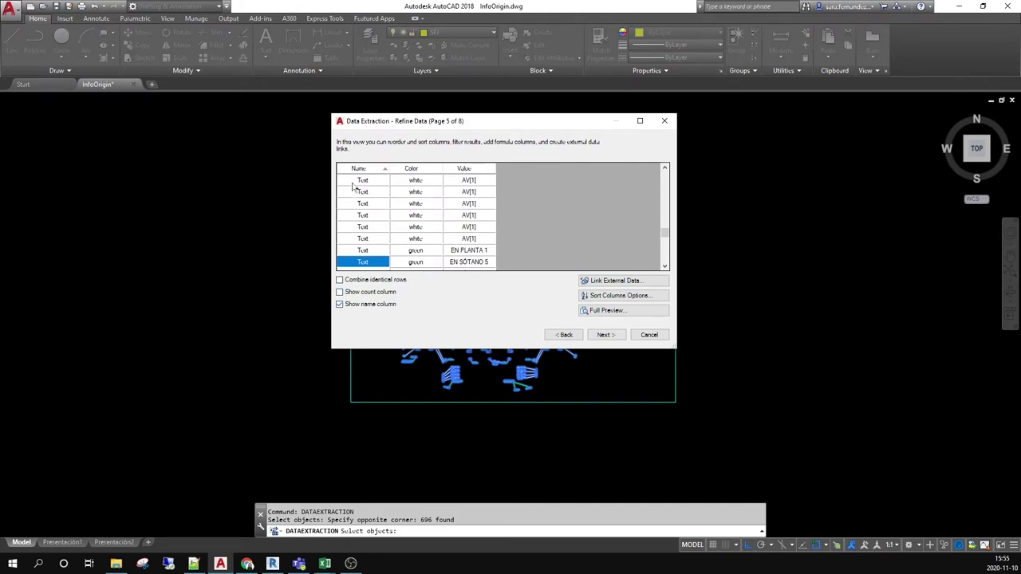
{"action": "left_click", "coordinate": [340, 304]}
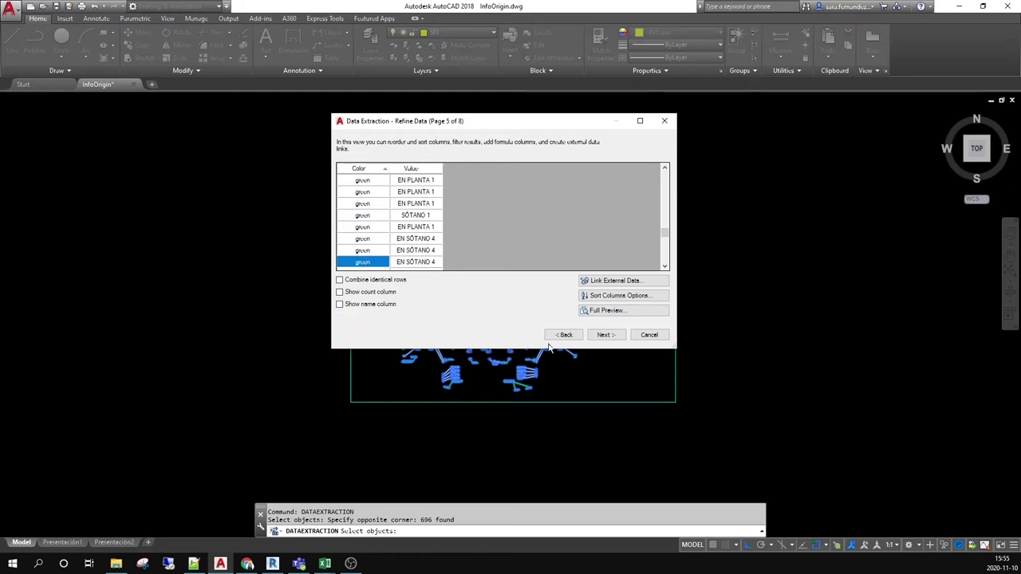
{"action": "left_click", "coordinate": [604, 335]}
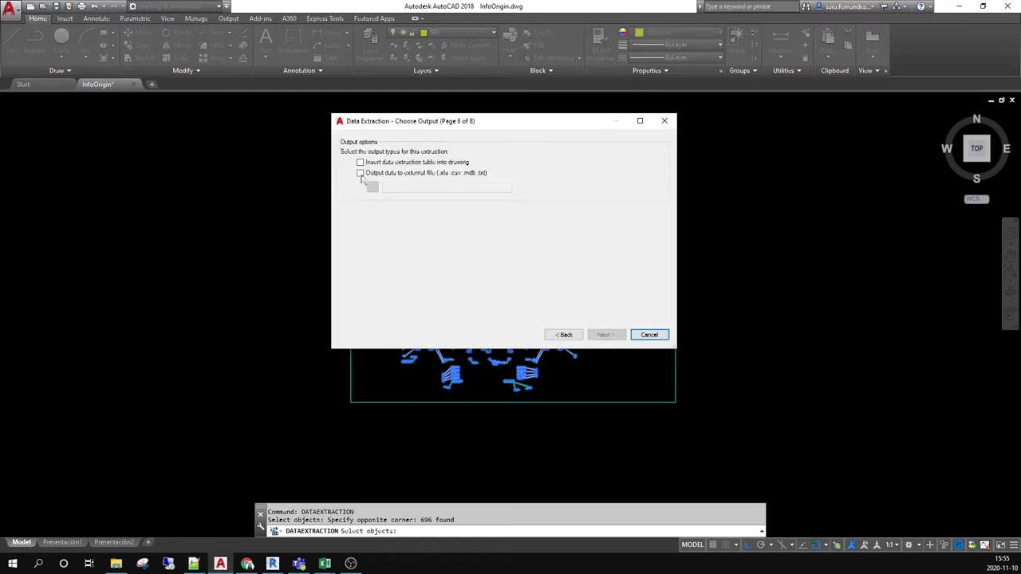
Output the extracted data to an external text file named DataOrigin in the MetaDataCheck folder and finish the extraction.
{"action": "left_click", "coordinate": [360, 173]}
{"action": "left_click", "coordinate": [373, 187]}
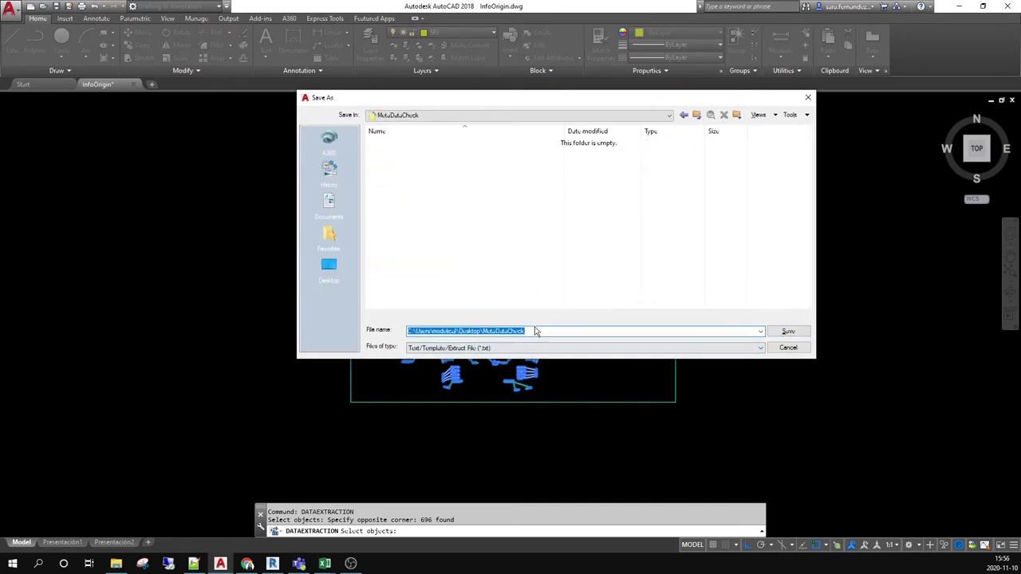
{"action": "type", "text": "Data"}
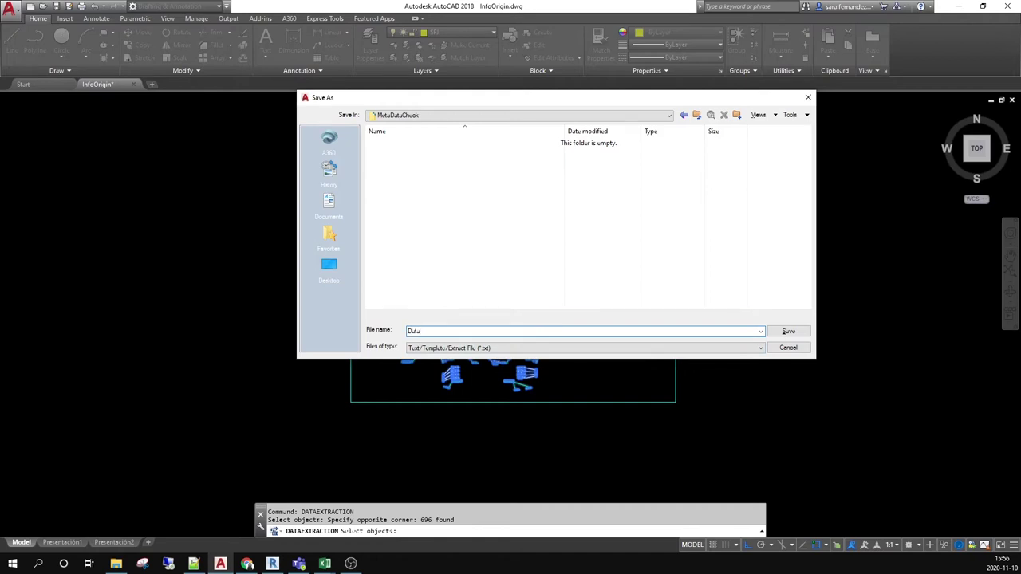
{"action": "type", "text": "OP"}
{"action": "type", "text": "igin"}
{"action": "key", "text": "Return"}
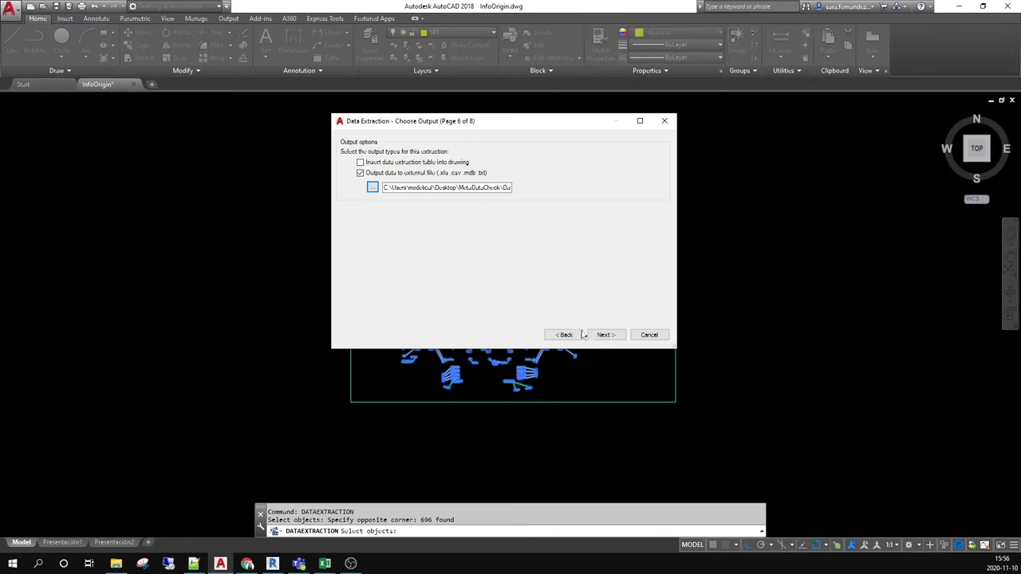
{"action": "left_click", "coordinate": [606, 334]}
{"action": "left_click", "coordinate": [608, 335]}
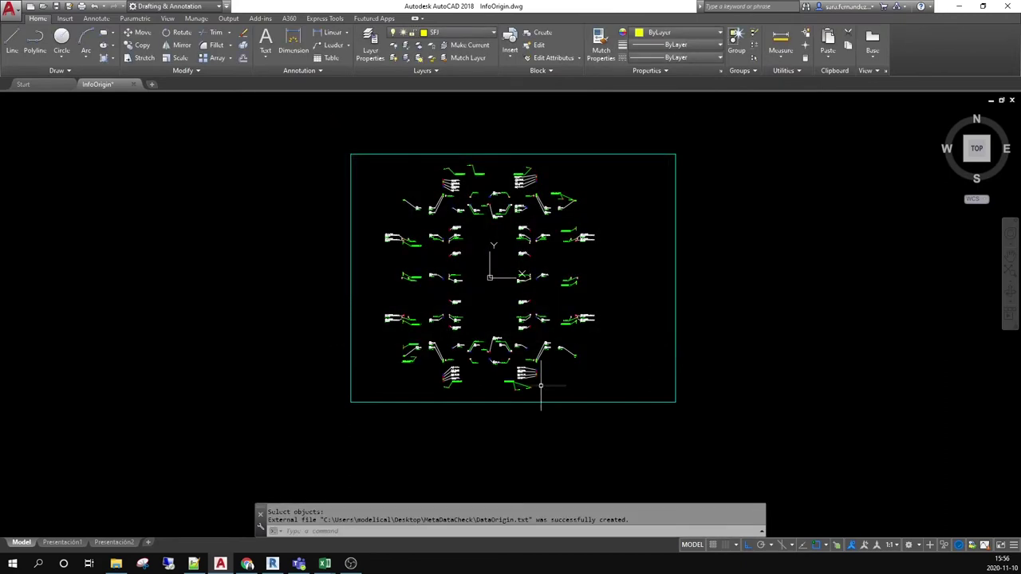
Switch to Revit and export the electrical equipment schedule as the tab-delimited text report DataEnd in the MetaDataCheck folder.
{"action": "left_click", "coordinate": [272, 563]}
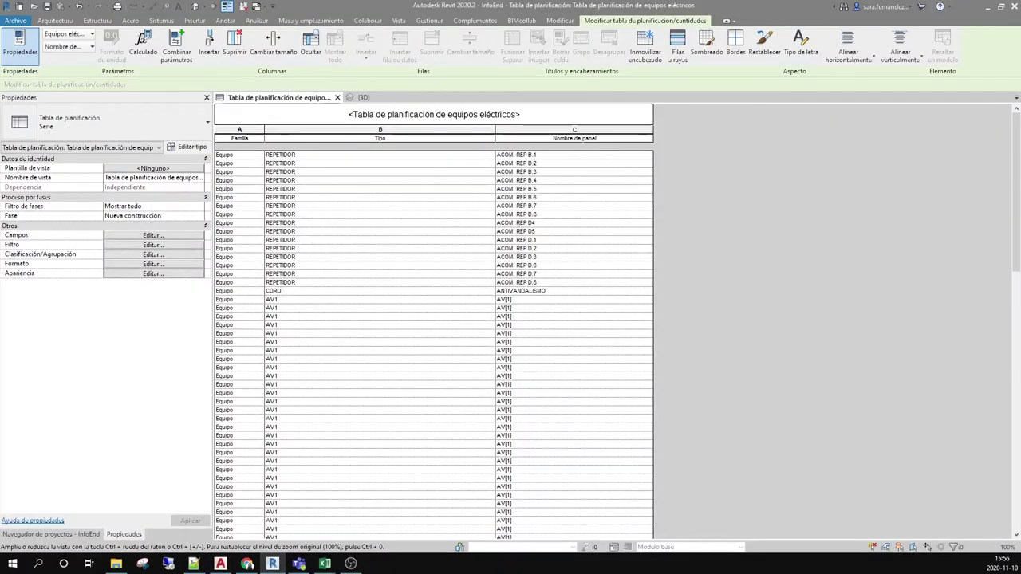
{"action": "left_click", "coordinate": [16, 20]}
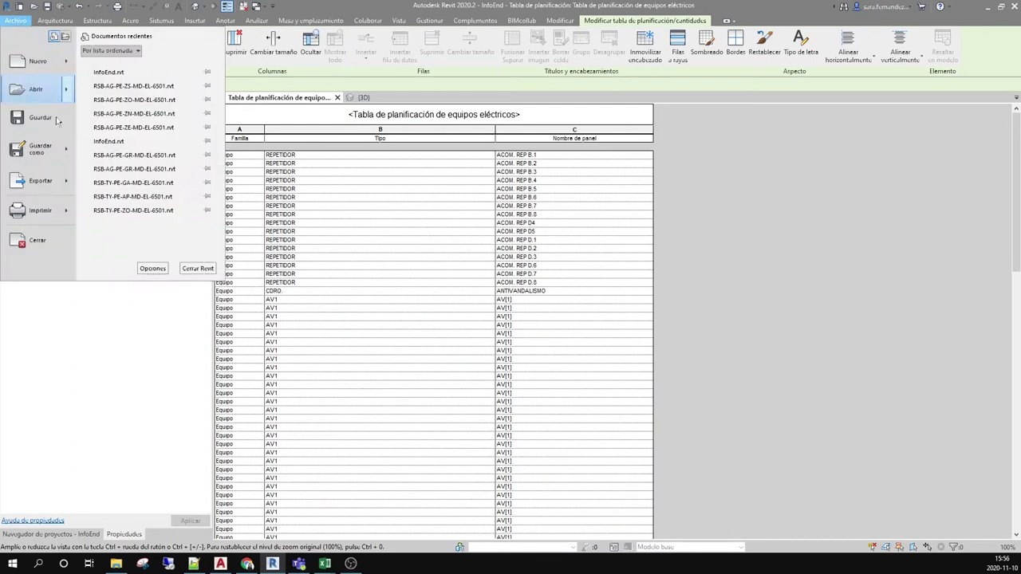
{"action": "mouse_move", "coordinate": [40, 180]}
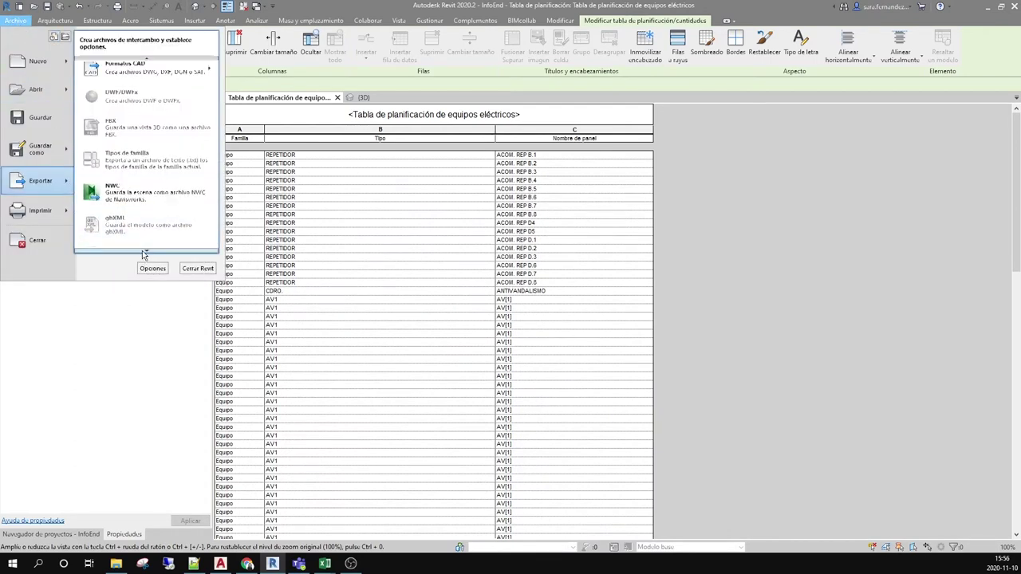
{"action": "scroll", "coordinate": [142, 254], "scroll_direction": "down", "scroll_amount": 3}
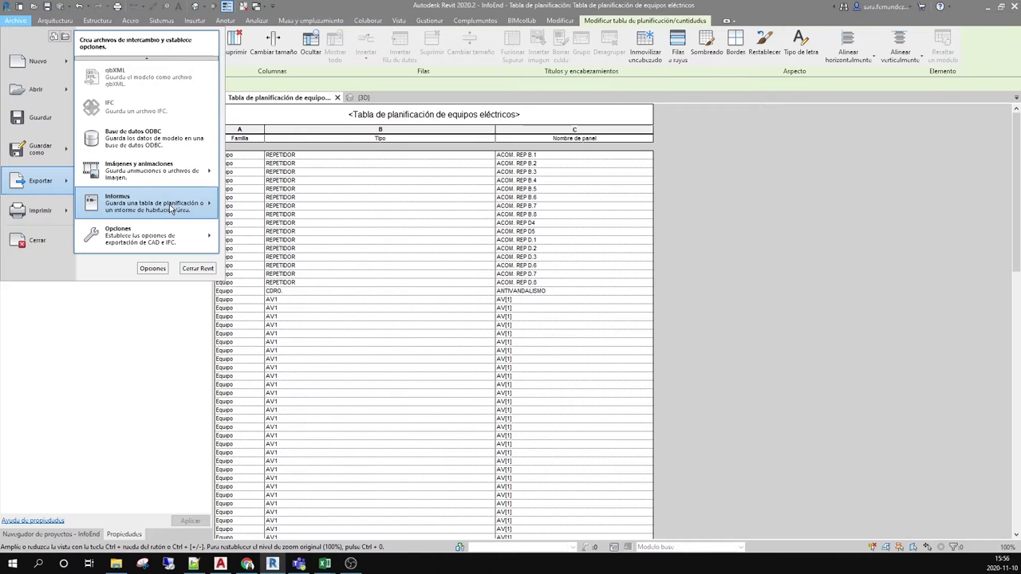
{"action": "mouse_move", "coordinate": [170, 209]}
{"action": "left_click", "coordinate": [247, 196]}
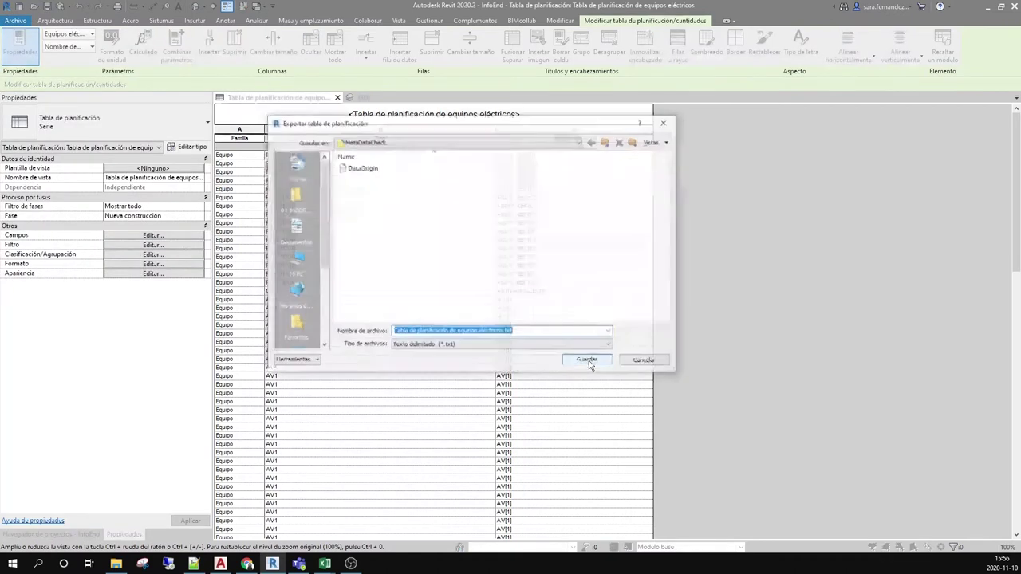
{"action": "type", "text": "D"}
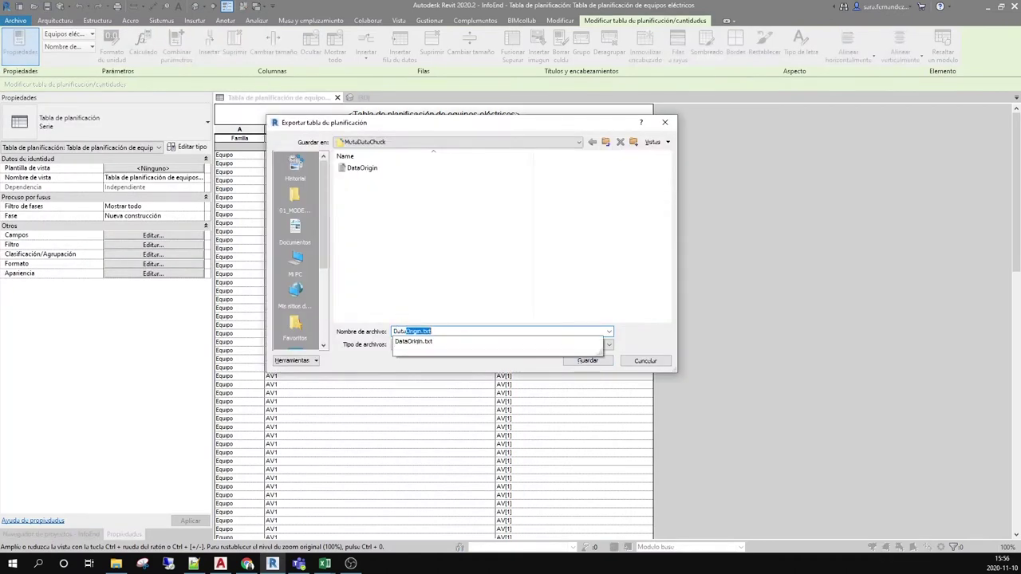
{"action": "type", "text": "ataEn"}
{"action": "left_click", "coordinate": [587, 360]}
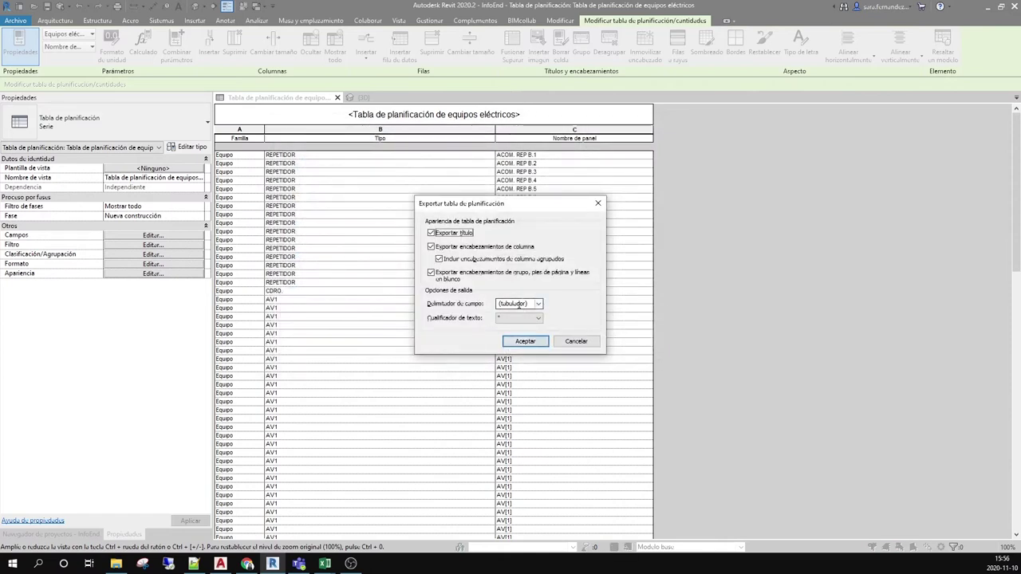
{"action": "left_click", "coordinate": [536, 341]}
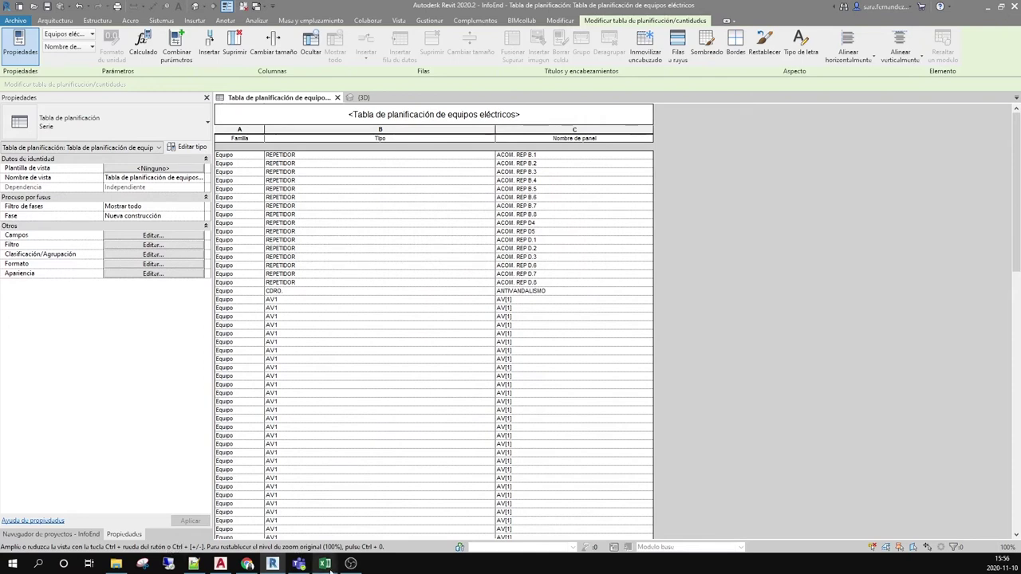
Switch to the blank Excel workbook and import the DataOrigin text file from the MetaDataCheck folder as tab-delimited data.
{"action": "mouse_move", "coordinate": [331, 567]}
{"action": "left_click", "coordinate": [387, 515]}
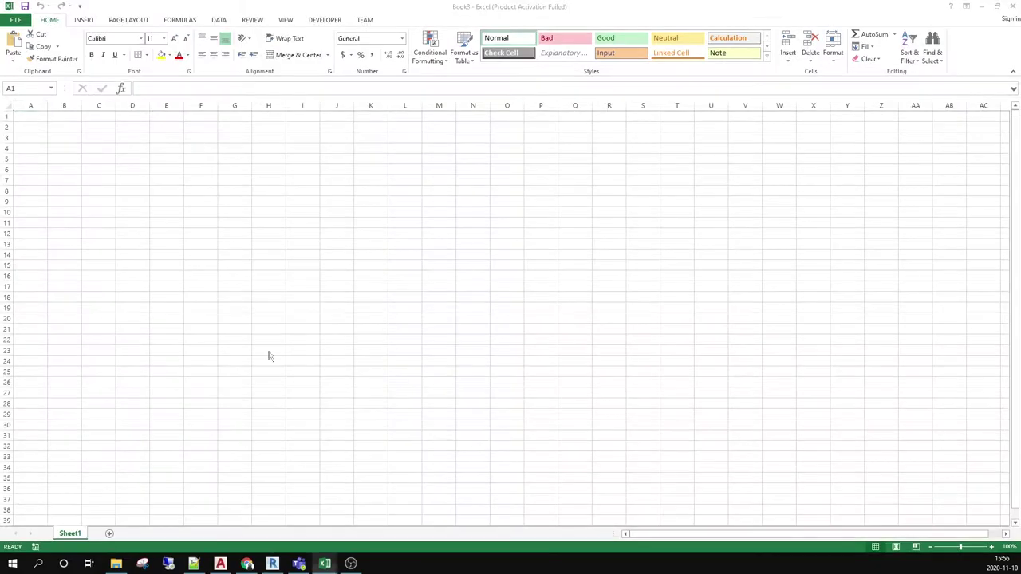
{"action": "left_click", "coordinate": [16, 22]}
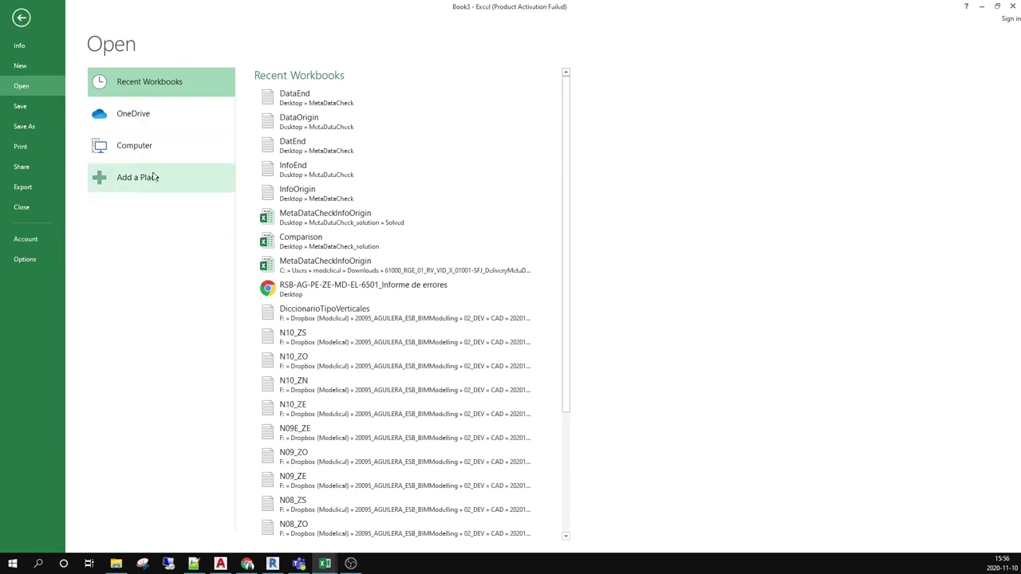
{"action": "left_click", "coordinate": [158, 150]}
{"action": "left_click", "coordinate": [276, 259]}
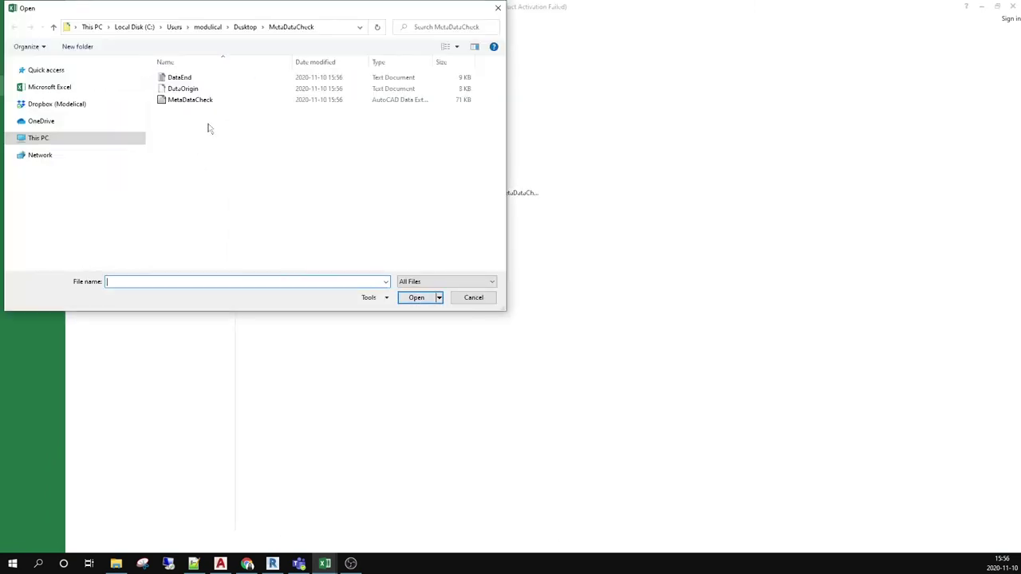
{"action": "left_click", "coordinate": [221, 88]}
{"action": "left_click", "coordinate": [421, 300]}
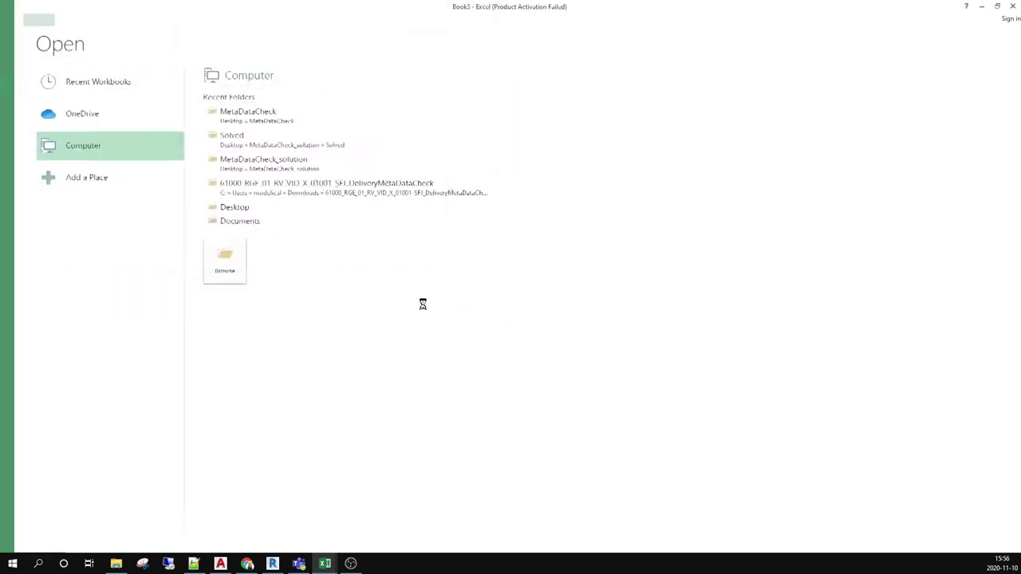
{"action": "left_click", "coordinate": [654, 241]}
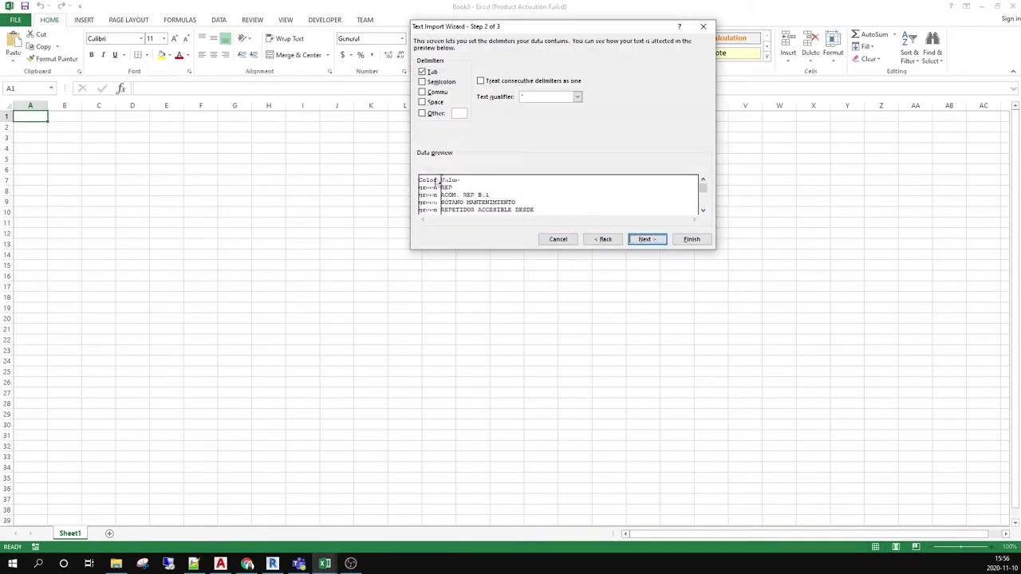
{"action": "left_click", "coordinate": [654, 240]}
{"action": "left_click", "coordinate": [691, 240]}
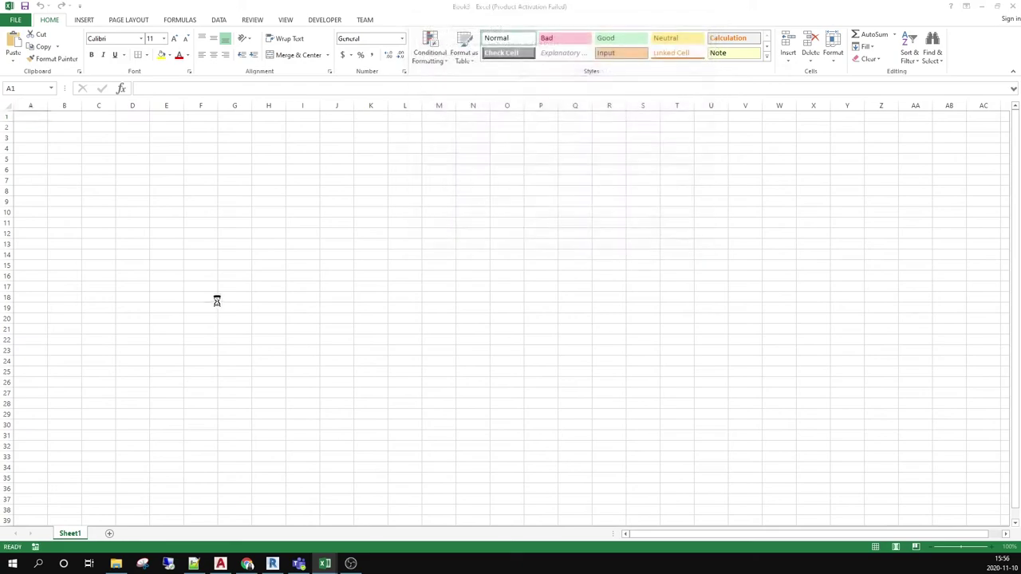
Import the DataEnd text file as tab-delimited data and move its sheet into the DataOrigin workbook after the DataOrigin sheet.
{"action": "left_click", "coordinate": [16, 20]}
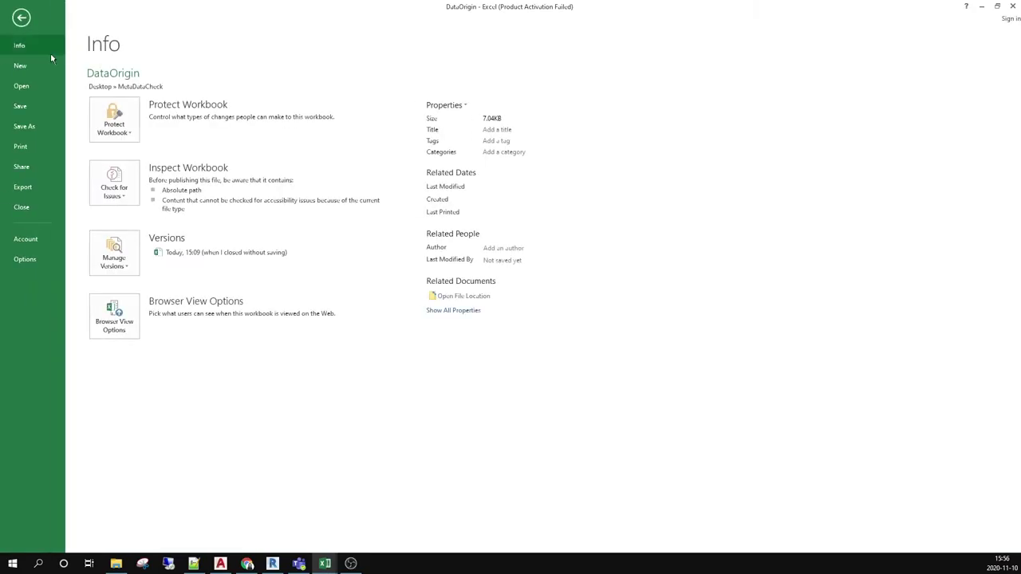
{"action": "left_click", "coordinate": [32, 86]}
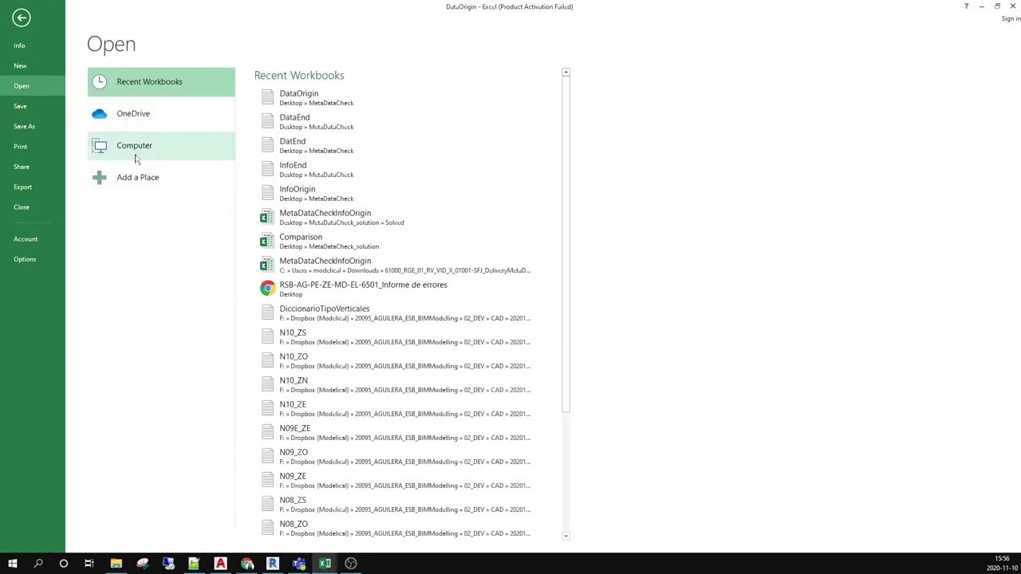
{"action": "left_click", "coordinate": [134, 146]}
{"action": "left_click", "coordinate": [291, 120]}
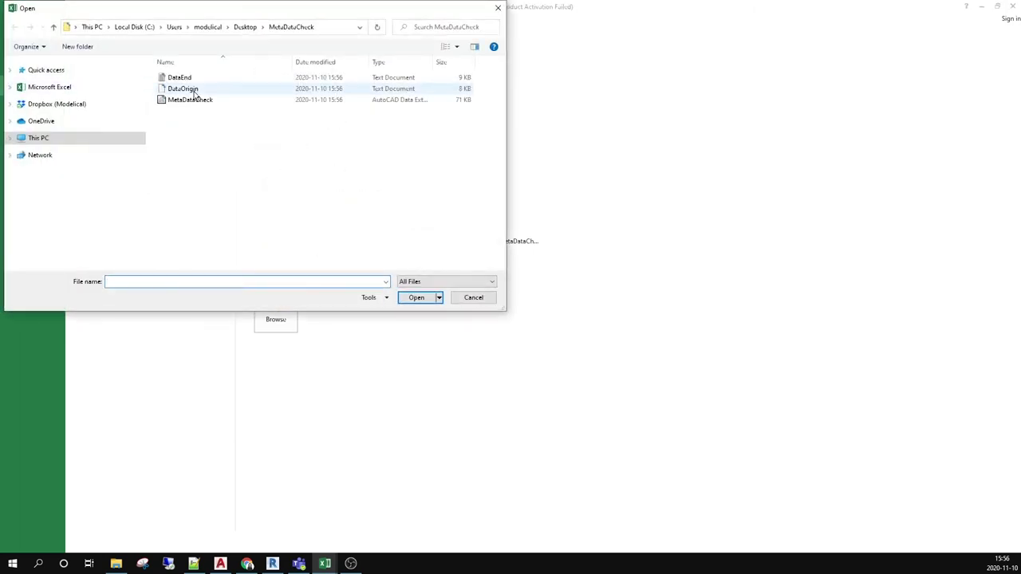
{"action": "left_click", "coordinate": [197, 80]}
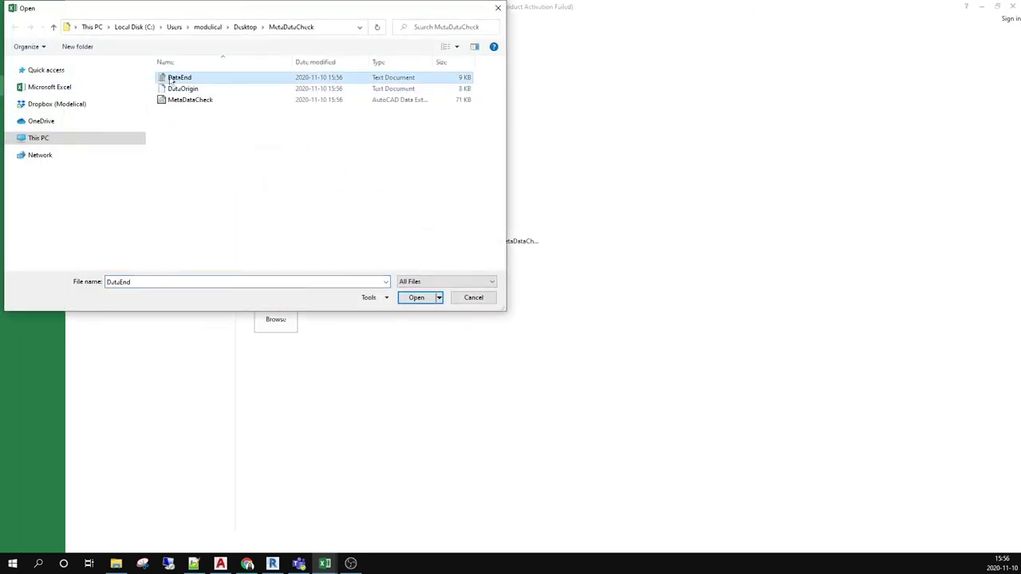
{"action": "left_click", "coordinate": [419, 300]}
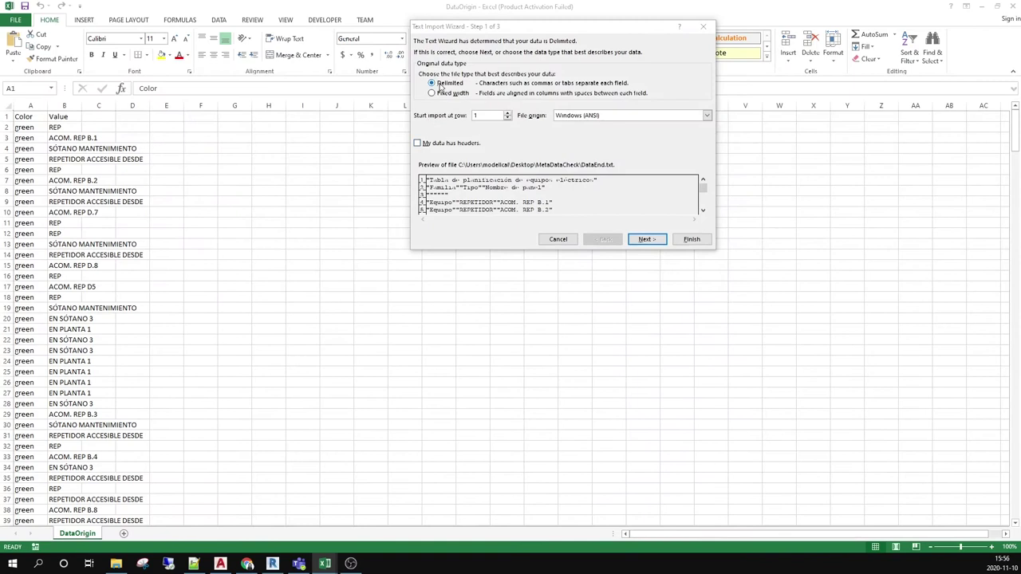
{"action": "left_click", "coordinate": [645, 239]}
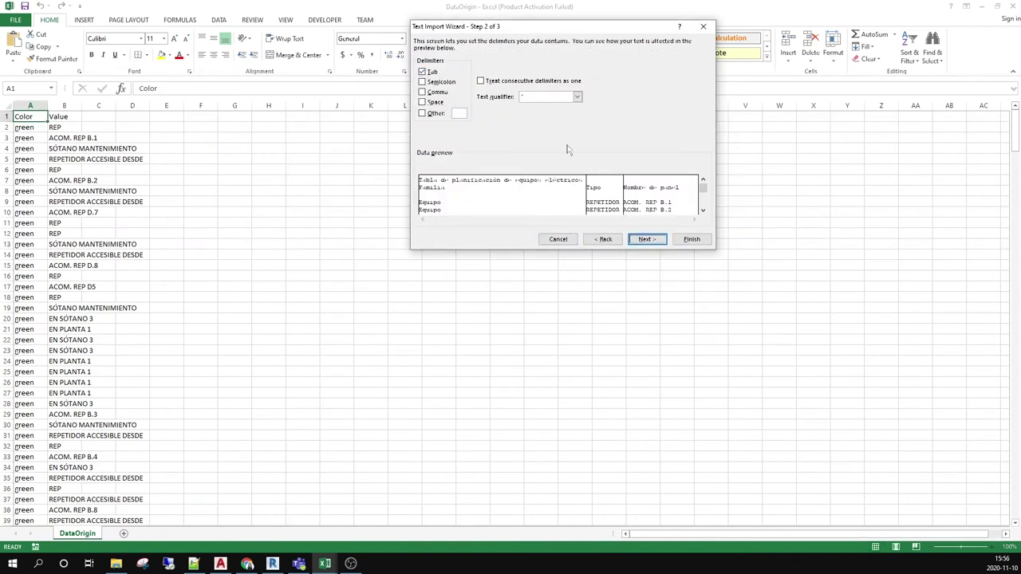
{"action": "left_click", "coordinate": [647, 239]}
{"action": "left_click", "coordinate": [692, 239]}
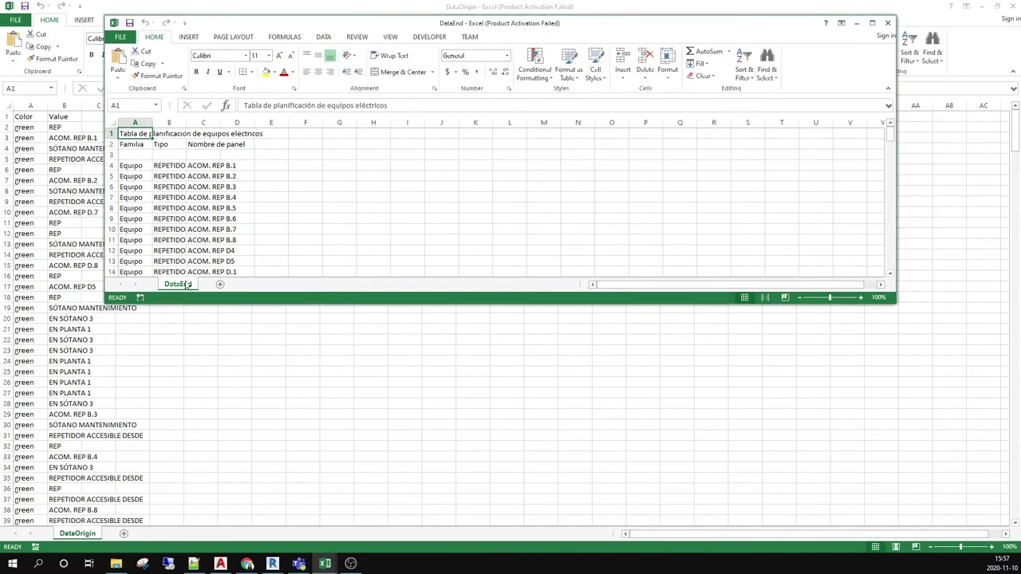
{"action": "left_click_drag", "start_coordinate": [186, 285], "coordinate": [107, 533]}
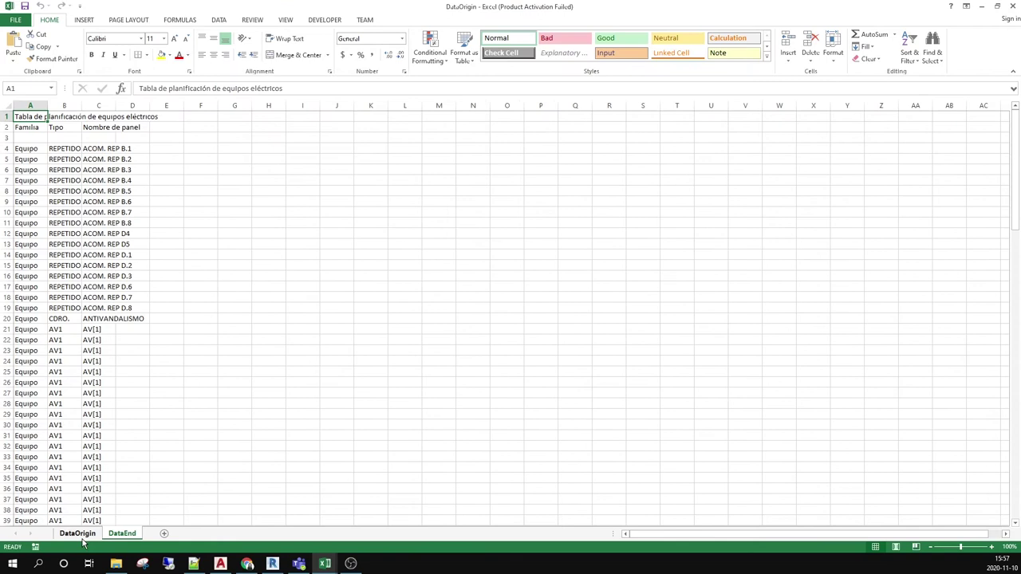
Add two new sheets after DataEnd and rename the first one, Sheet2, as DataOriginCooked.
{"action": "left_click", "coordinate": [109, 537]}
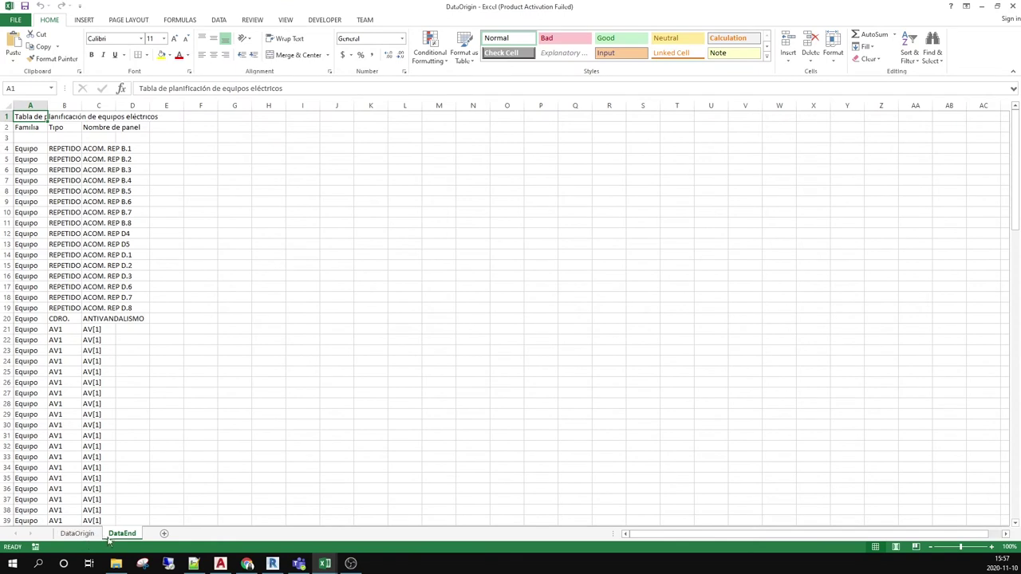
{"action": "left_click", "coordinate": [164, 534]}
{"action": "left_click", "coordinate": [200, 536]}
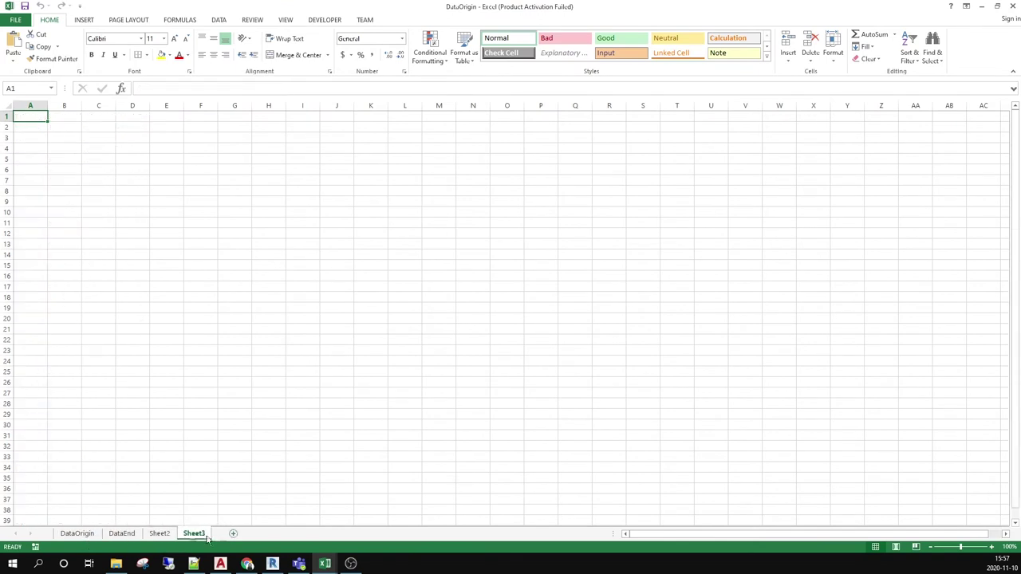
{"action": "left_click", "coordinate": [159, 532]}
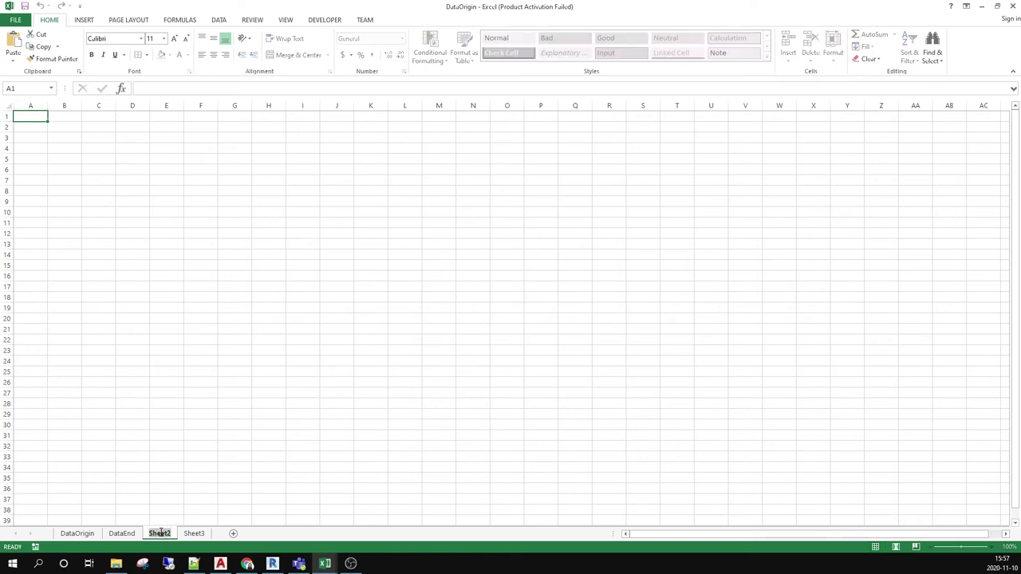
{"action": "type", "text": "DataOriginCooked"}
{"action": "key", "text": "Return"}
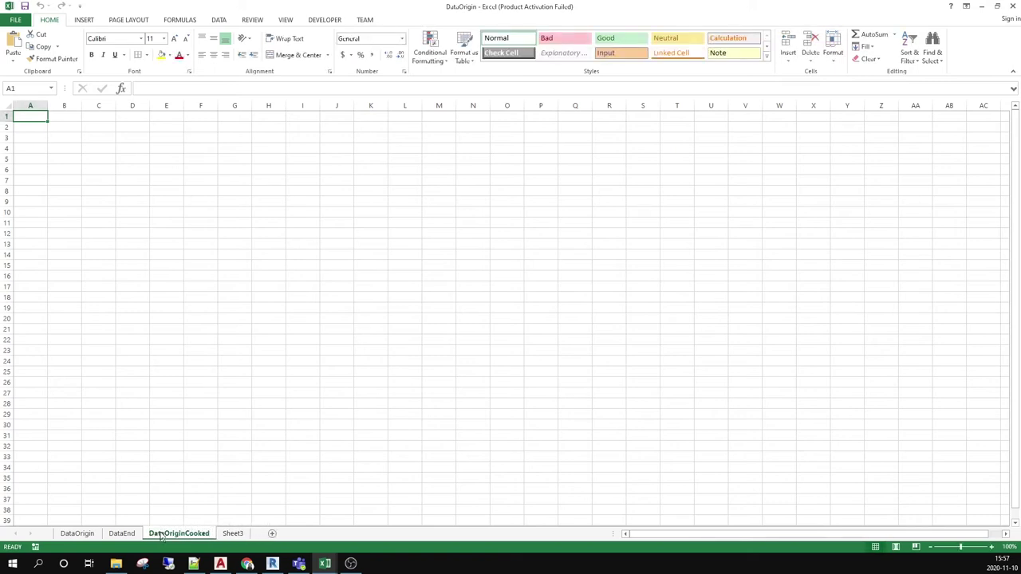
Rename Sheet3 as DataEndCooked.
{"action": "left_click", "coordinate": [233, 535]}
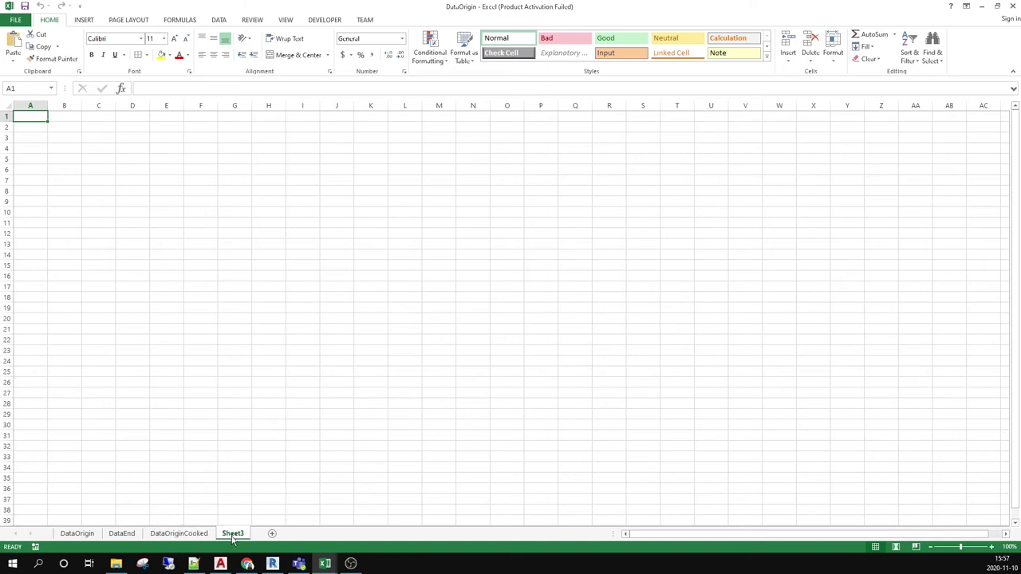
{"action": "double_click", "coordinate": [232, 536]}
{"action": "type", "text": "Da"}
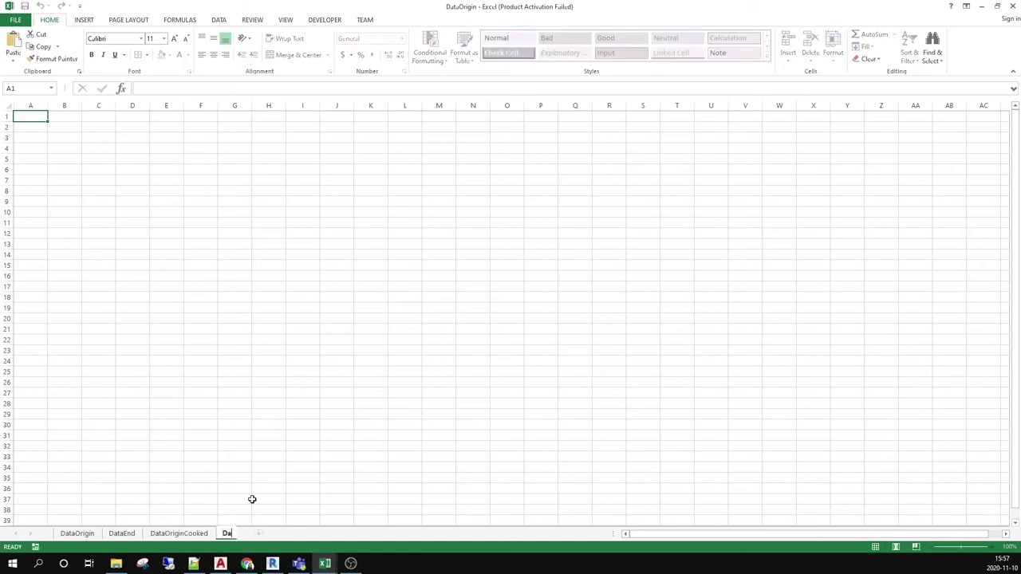
{"action": "type", "text": "taEndCooked"}
{"action": "key", "text": "Return"}
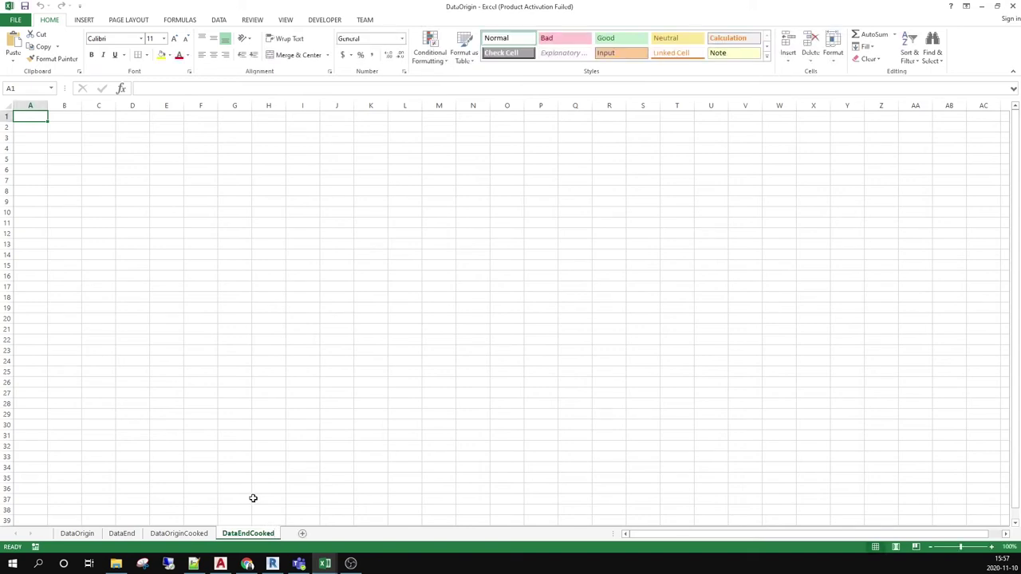
On the DataOrigin sheet, widen column B to fit its texts and turn on filtering for the Color and Value headers.
{"action": "left_click", "coordinate": [79, 535]}
{"action": "left_click", "coordinate": [76, 159]}
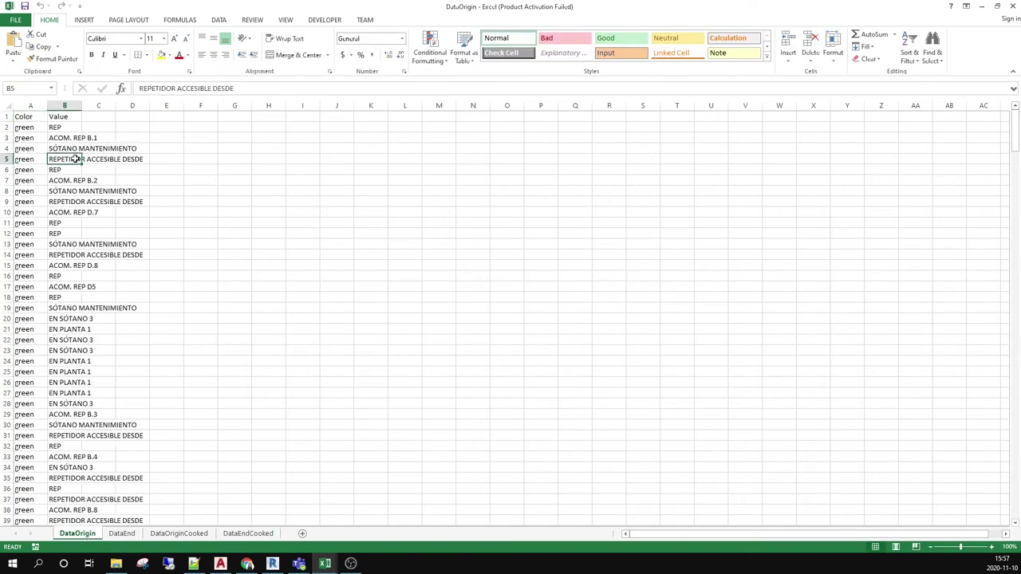
{"action": "left_click_drag", "start_coordinate": [81, 106], "coordinate": [169, 108]}
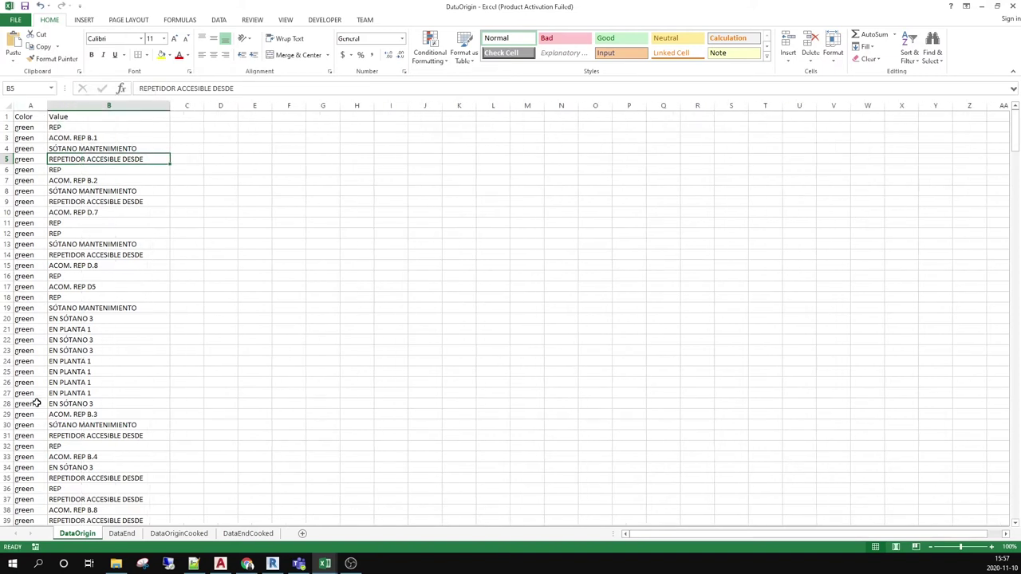
{"action": "left_click", "coordinate": [76, 179]}
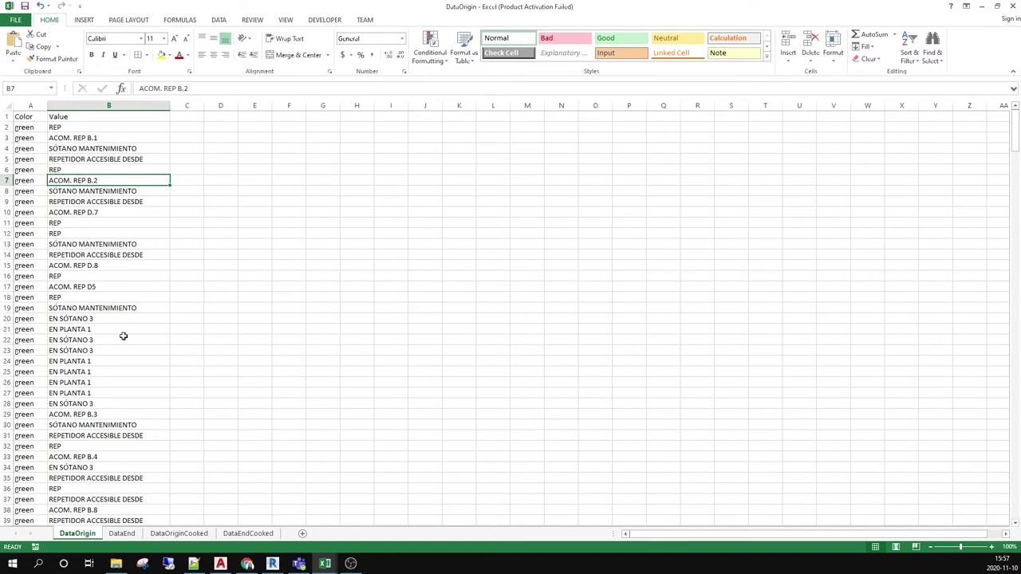
{"action": "key", "text": "ctrl+a"}
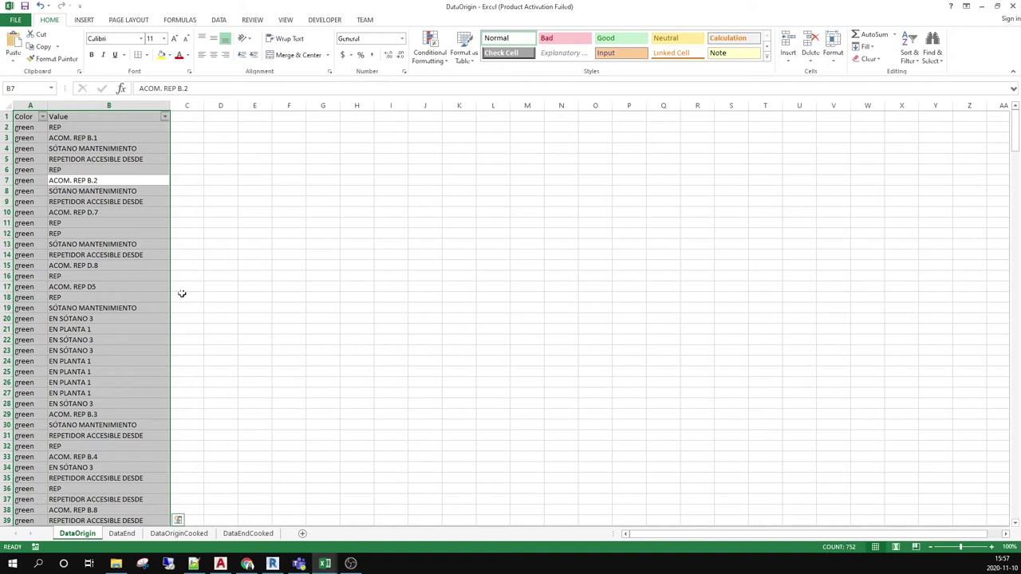
{"action": "left_click", "coordinate": [228, 190]}
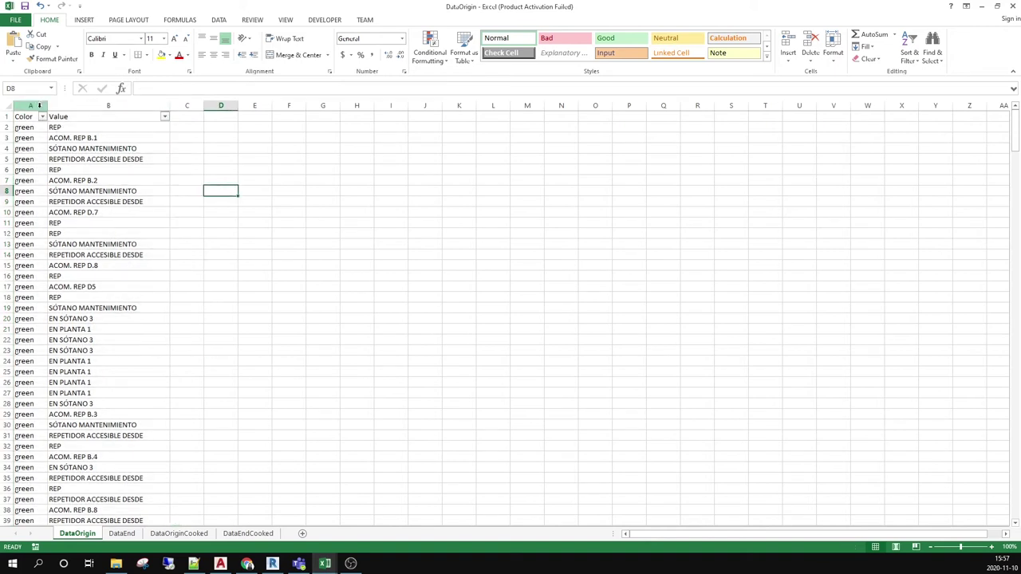
Sort all DataOrigin rows below the headers by column B in A to Z order.
{"action": "left_click_drag", "start_coordinate": [30, 126], "coordinate": [97, 125]}
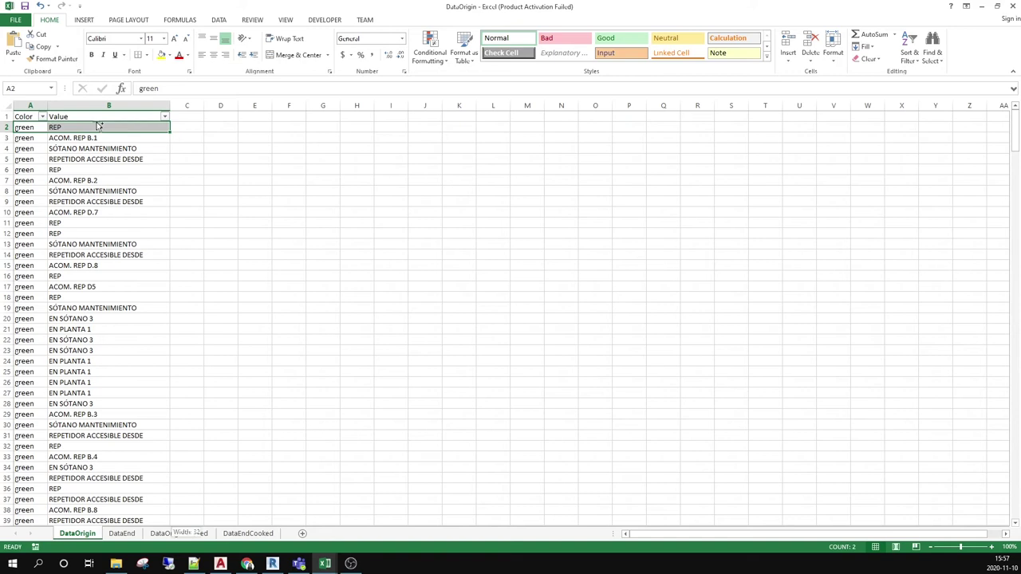
{"action": "key", "text": "ctrl+shift+Down"}
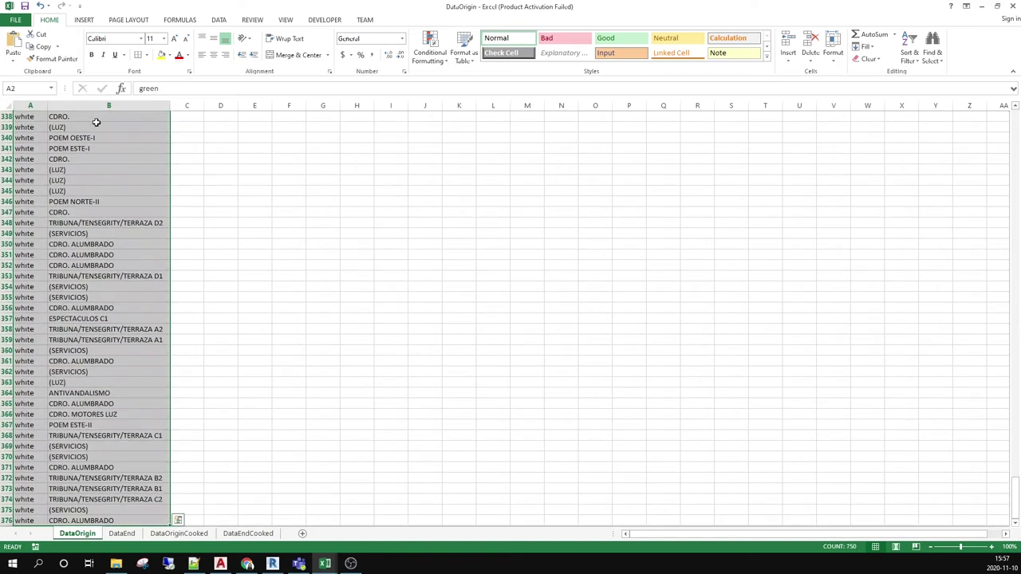
{"action": "left_click", "coordinate": [219, 20]}
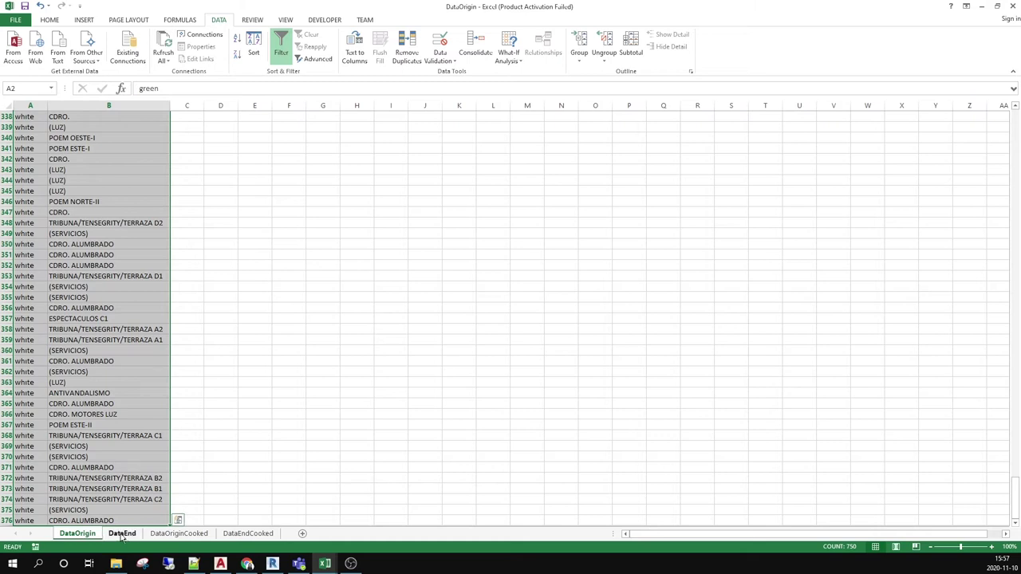
{"action": "scroll", "coordinate": [92, 396], "scroll_direction": "up", "scroll_amount": 9}
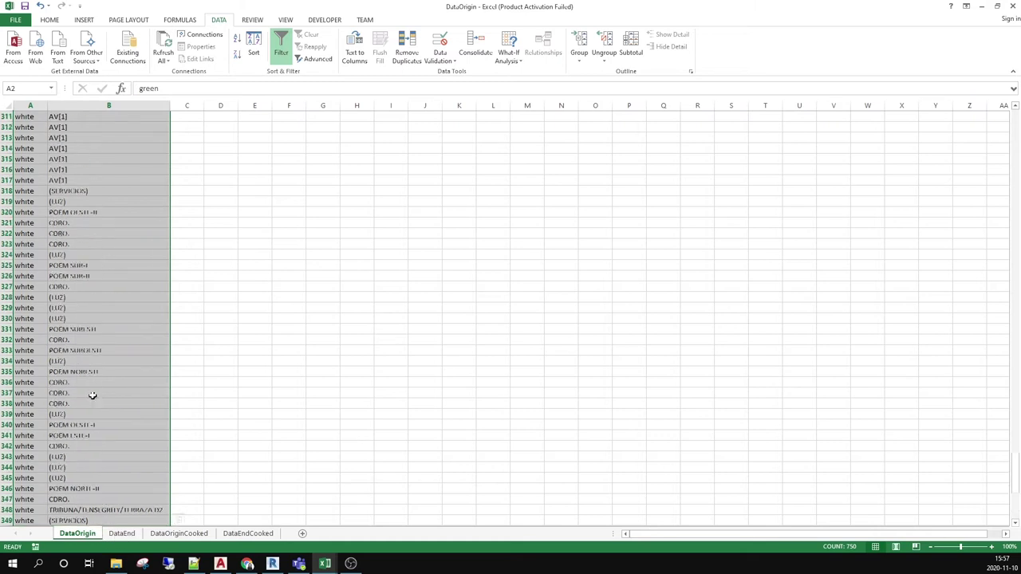
{"action": "scroll", "coordinate": [92, 395], "scroll_direction": "up", "scroll_amount": 20}
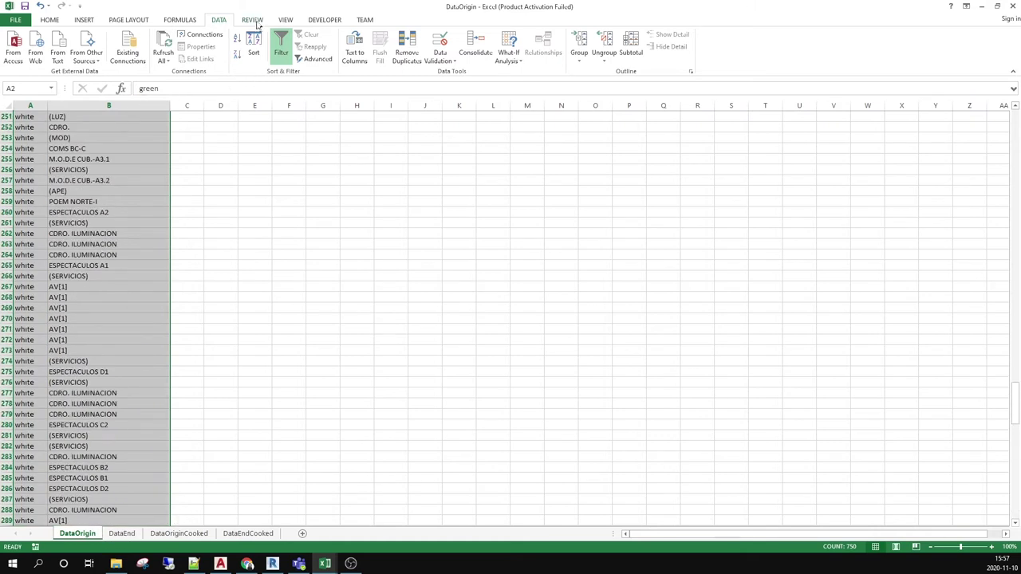
{"action": "left_click", "coordinate": [254, 46]}
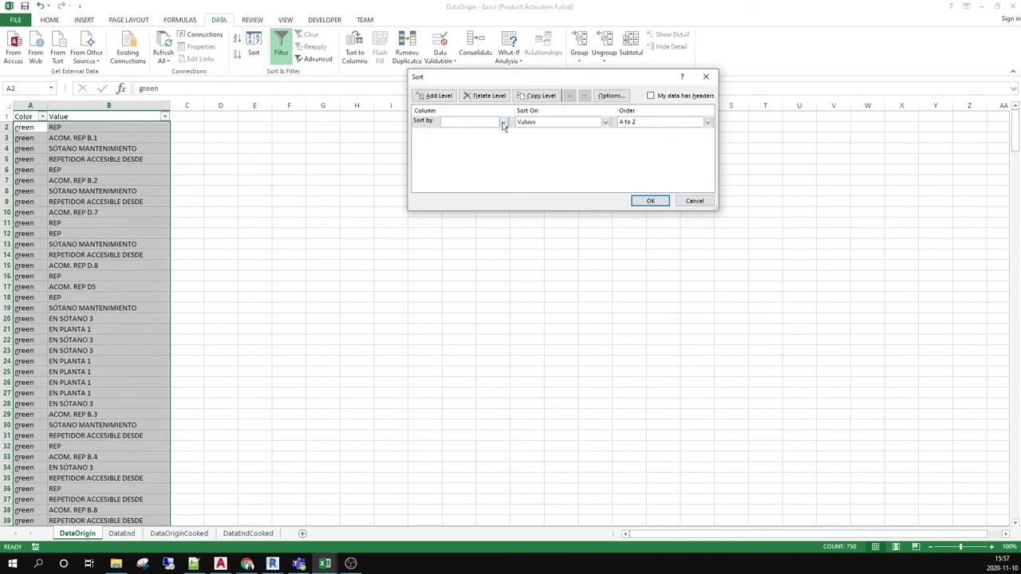
{"action": "left_click", "coordinate": [503, 123]}
{"action": "left_click", "coordinate": [467, 139]}
{"action": "left_click", "coordinate": [650, 201]}
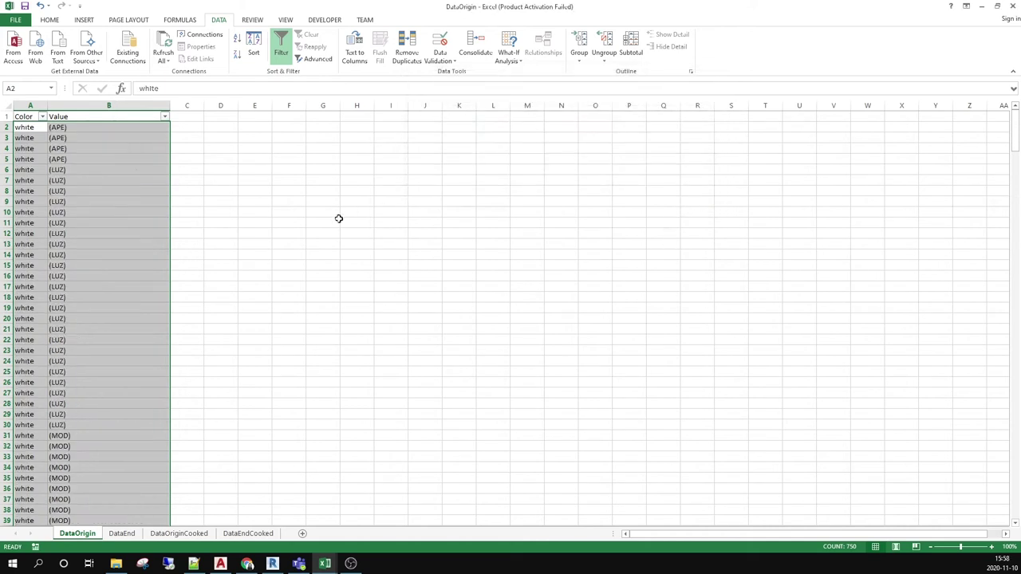
{"action": "left_click", "coordinate": [200, 252]}
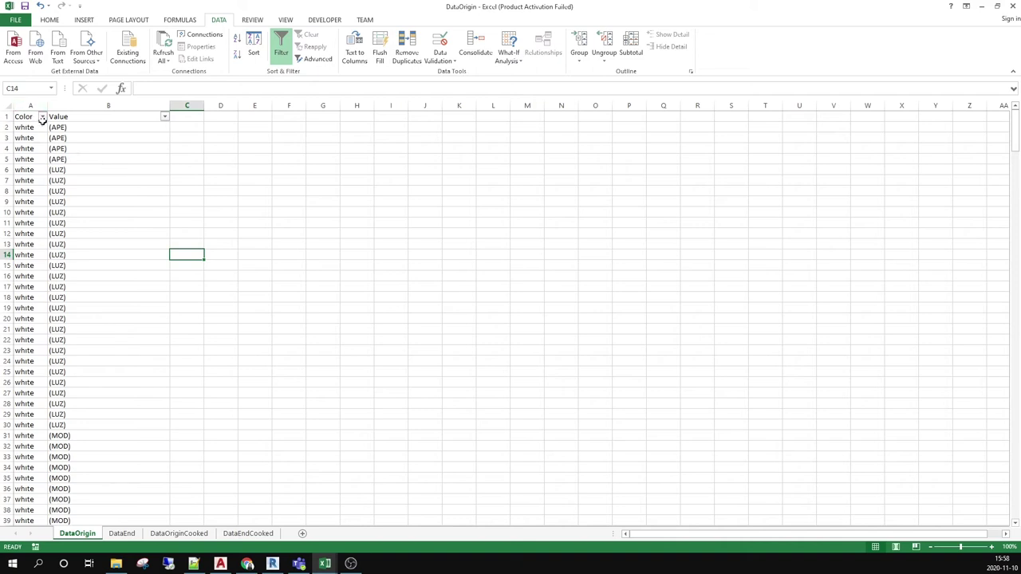
Filter the Color column of the DataOrigin sheet to show only green rows.
{"action": "left_click", "coordinate": [43, 117]}
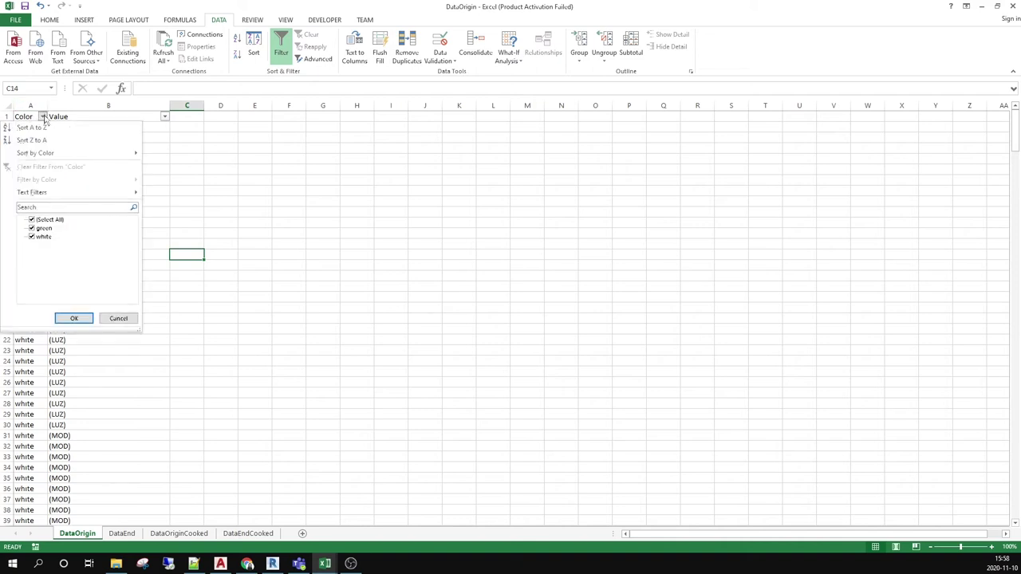
{"action": "left_click", "coordinate": [32, 238]}
{"action": "left_click", "coordinate": [74, 318]}
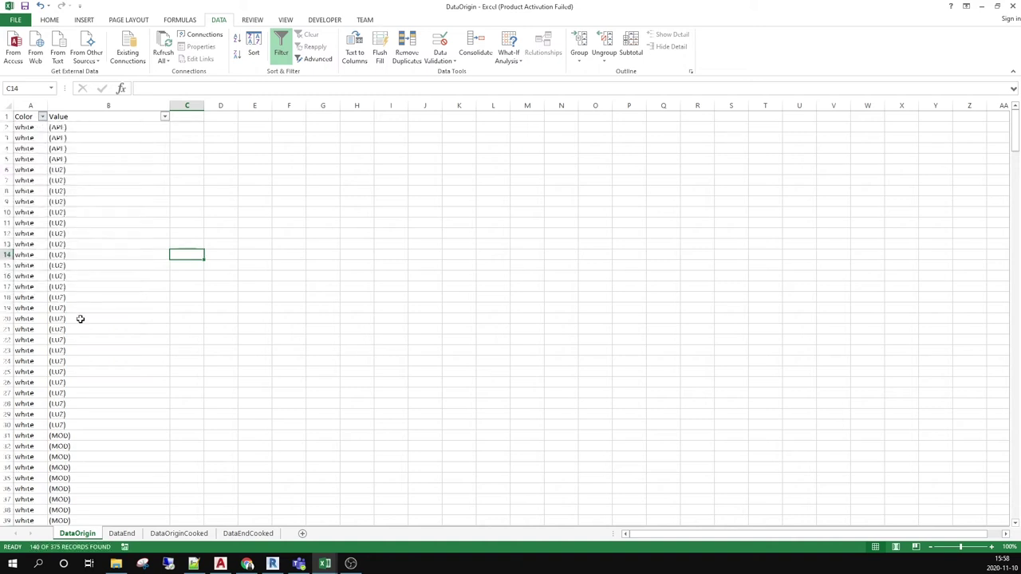
Copy the values ACOM. REP B.1 through ACOM. REP D5 into the DataOriginCooked sheet, starting at cell A1.
{"action": "left_click_drag", "start_coordinate": [109, 127], "coordinate": [91, 286]}
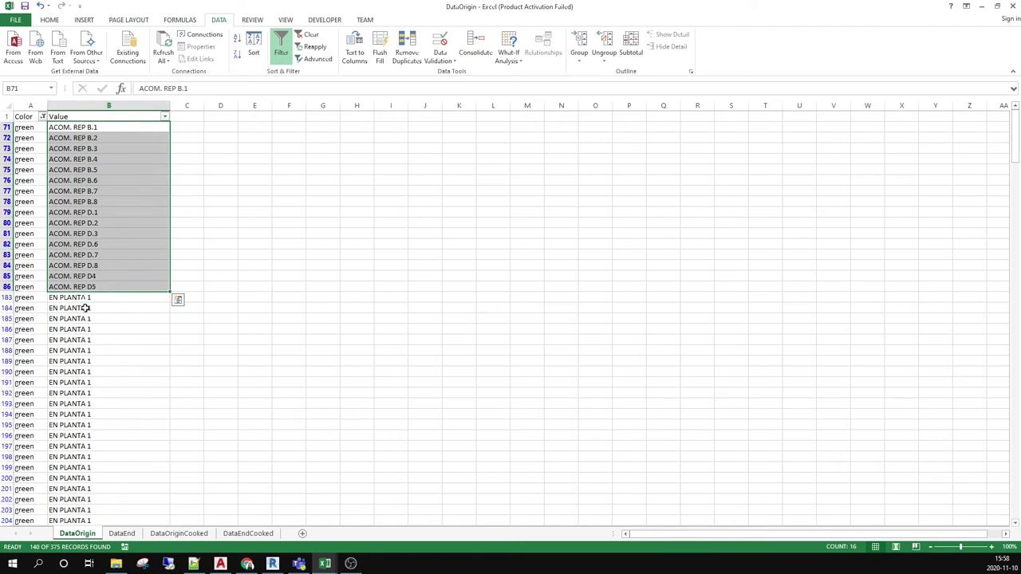
{"action": "key", "text": "ctrl+c"}
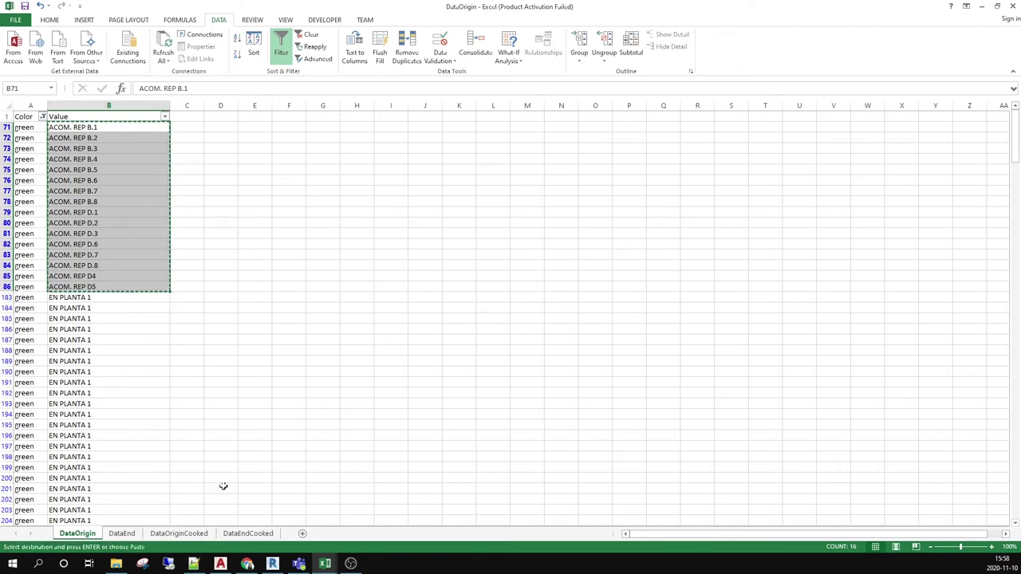
{"action": "left_click", "coordinate": [178, 533]}
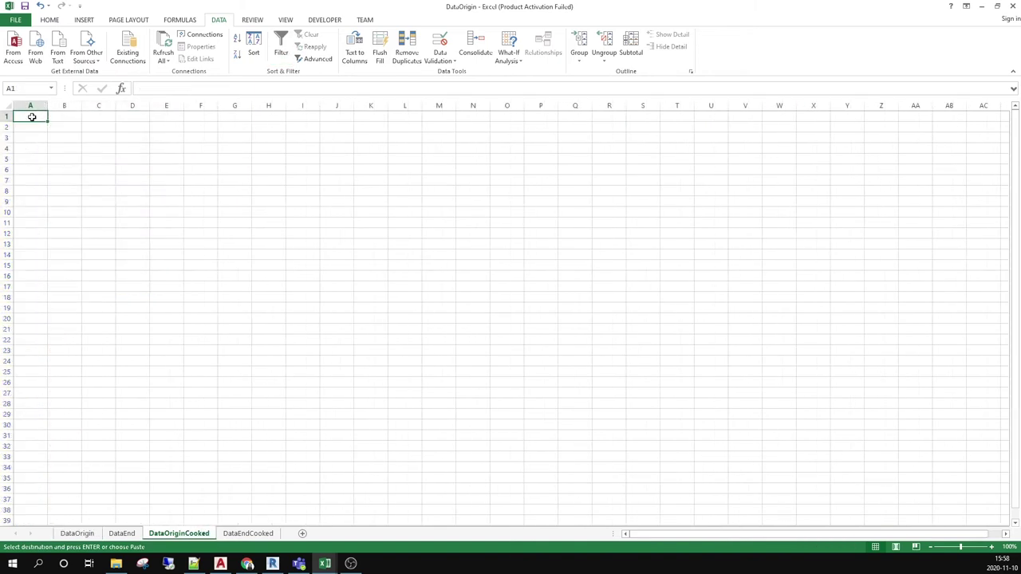
{"action": "key", "text": "ctrl+v"}
{"action": "left_click", "coordinate": [27, 287]}
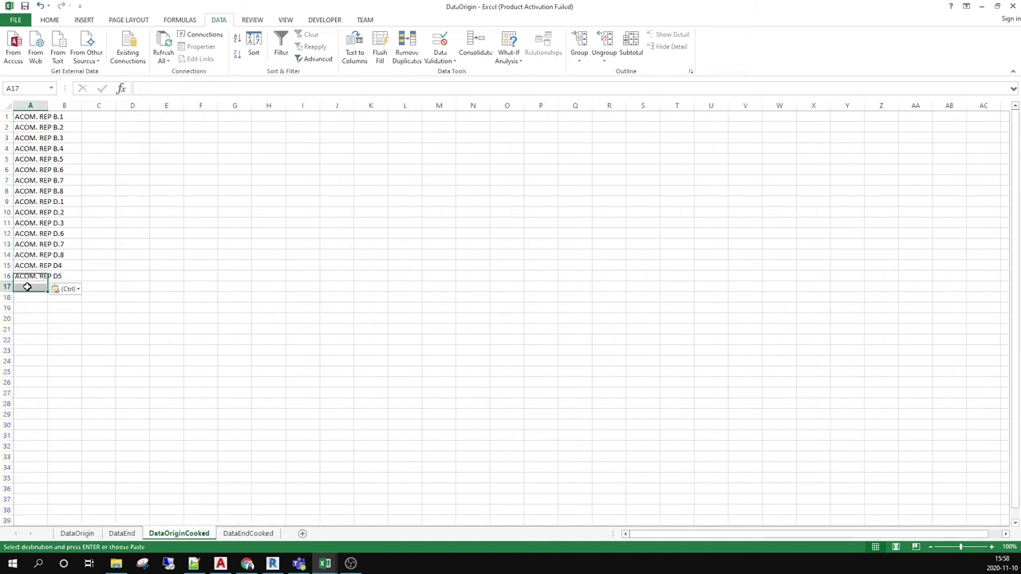
Return to the DataOrigin sheet and change the Color filter to show only white rows.
{"action": "left_click", "coordinate": [77, 533]}
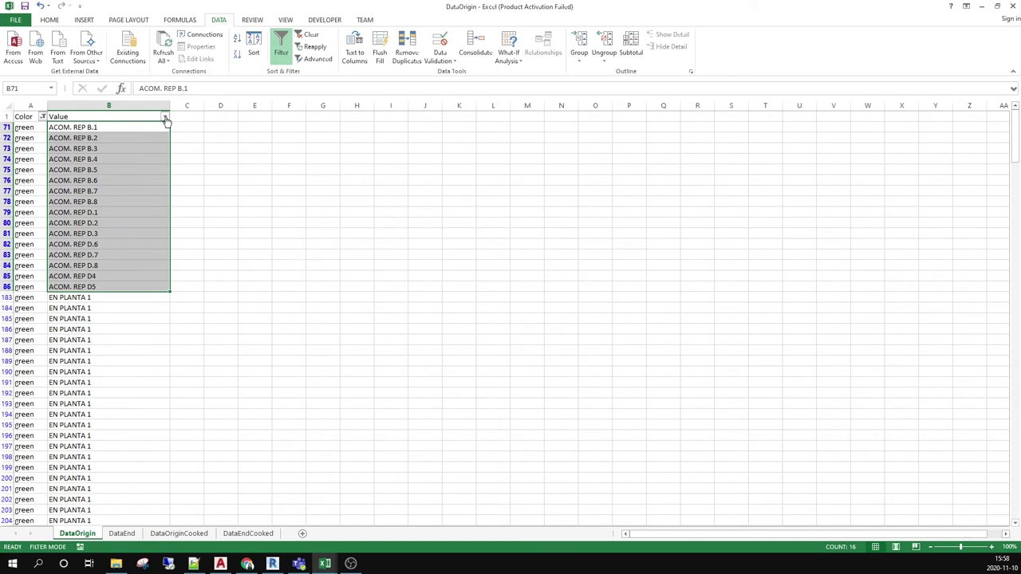
{"action": "left_click", "coordinate": [166, 119]}
{"action": "key", "text": "Escape"}
{"action": "left_click", "coordinate": [42, 117]}
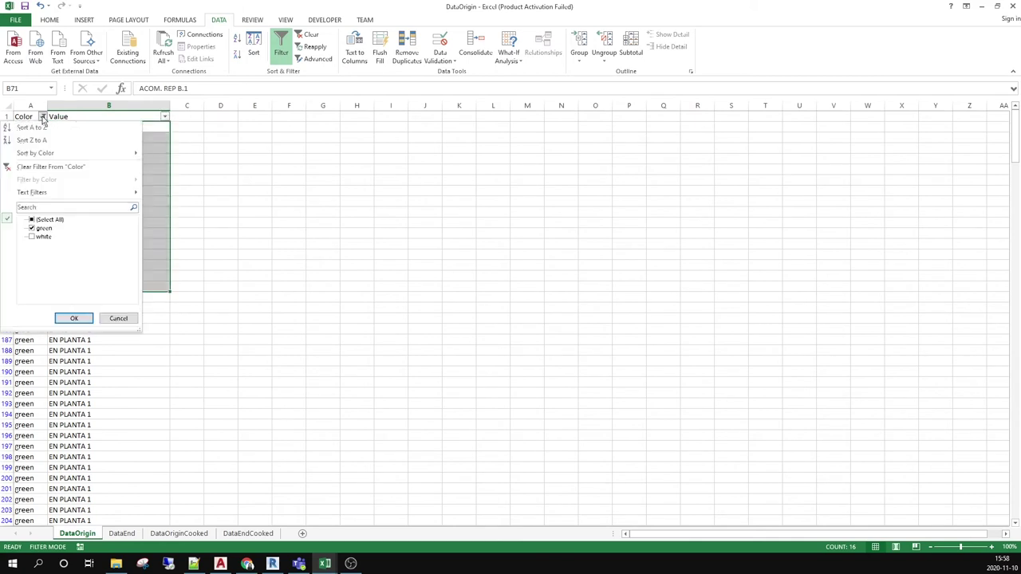
{"action": "left_click", "coordinate": [38, 207]}
{"action": "left_click", "coordinate": [33, 229]}
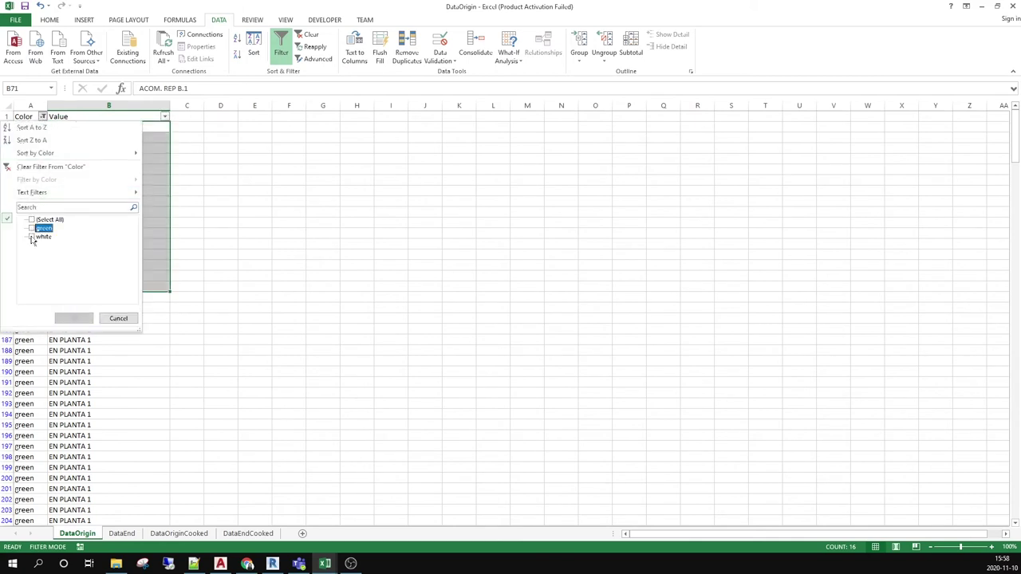
{"action": "left_click", "coordinate": [32, 237]}
{"action": "left_click", "coordinate": [74, 319]}
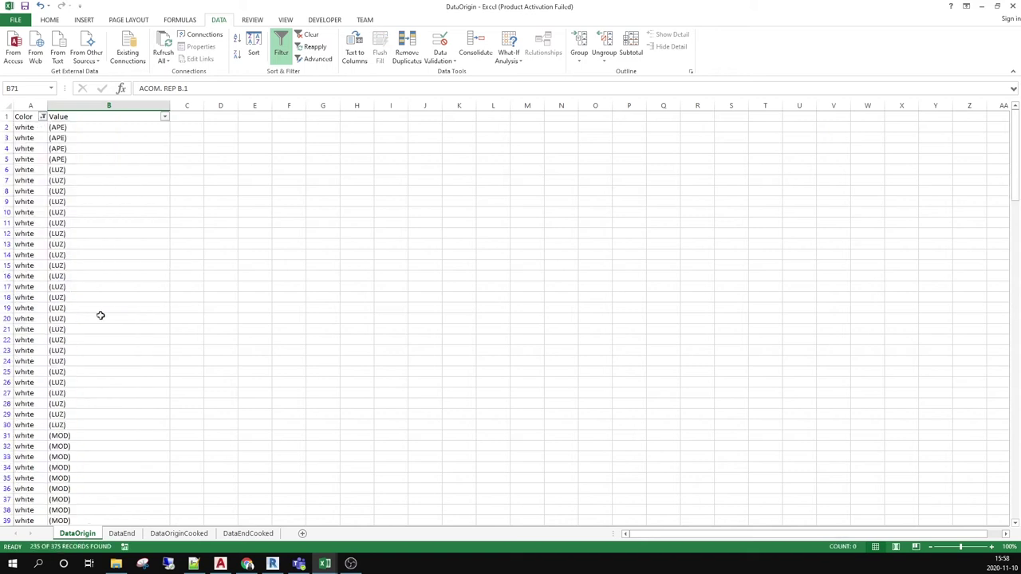
Apply a "does not contain" text filter to the Value column of the white rows and look through the remaining entries.
{"action": "left_click", "coordinate": [163, 117]}
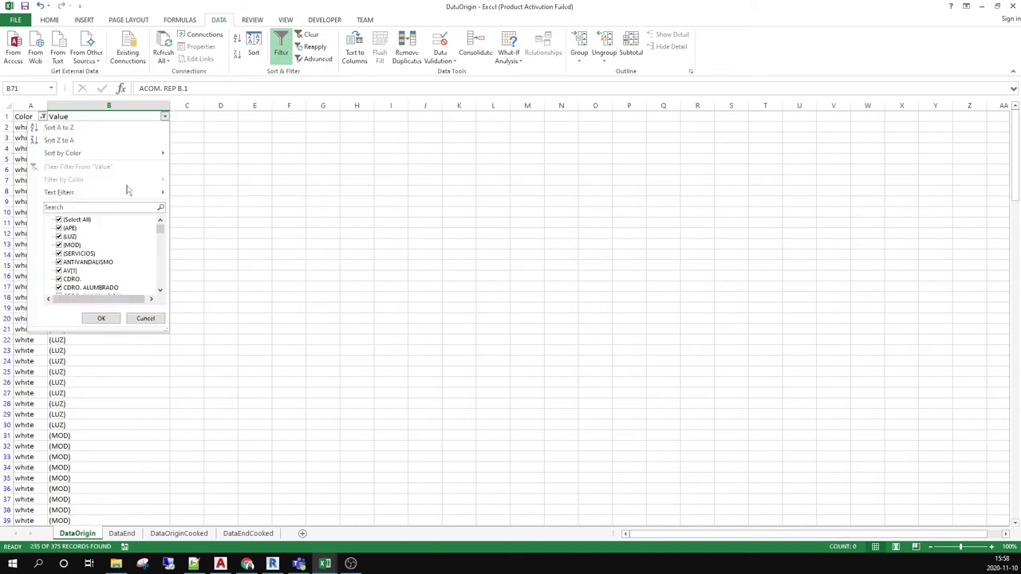
{"action": "mouse_move", "coordinate": [127, 192]}
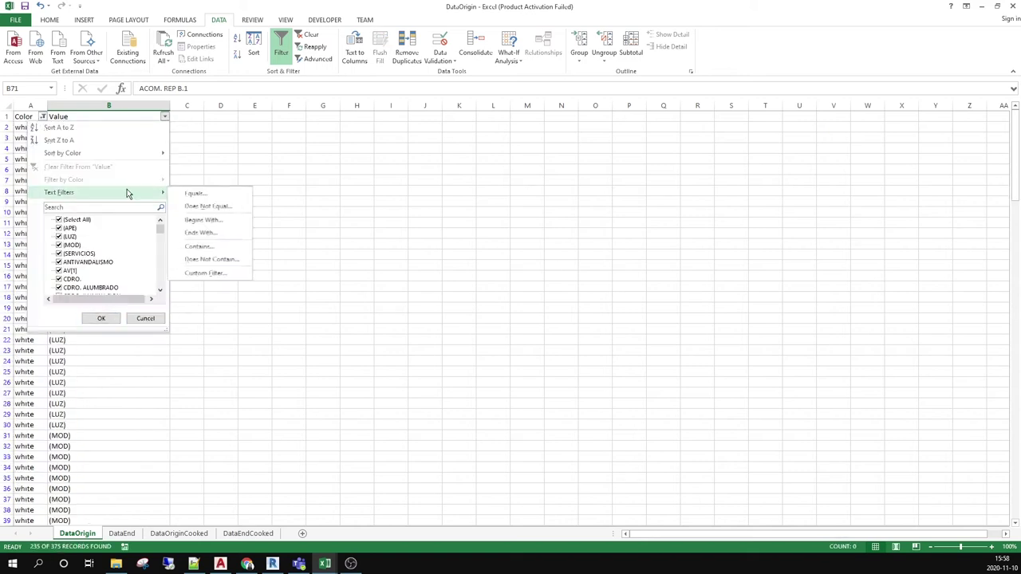
{"action": "left_click", "coordinate": [227, 261]}
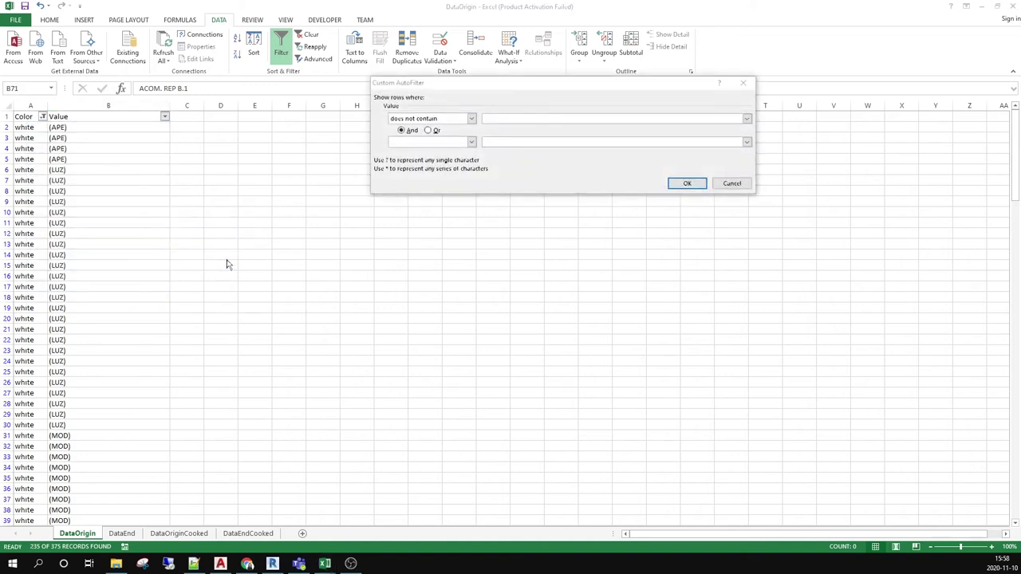
{"action": "left_click", "coordinate": [689, 184]}
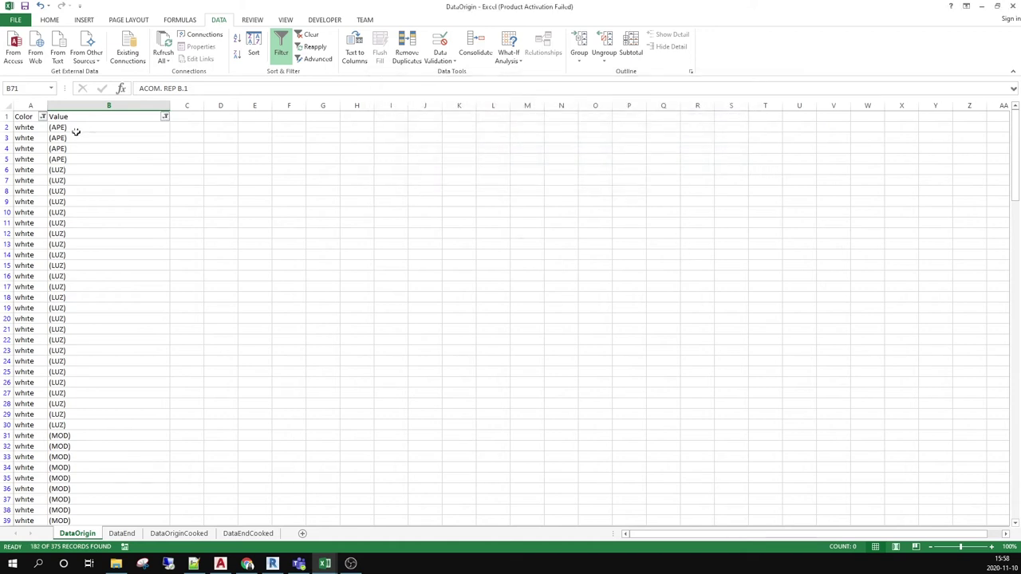
{"action": "scroll", "coordinate": [80, 415], "scroll_direction": "down", "scroll_amount": 16}
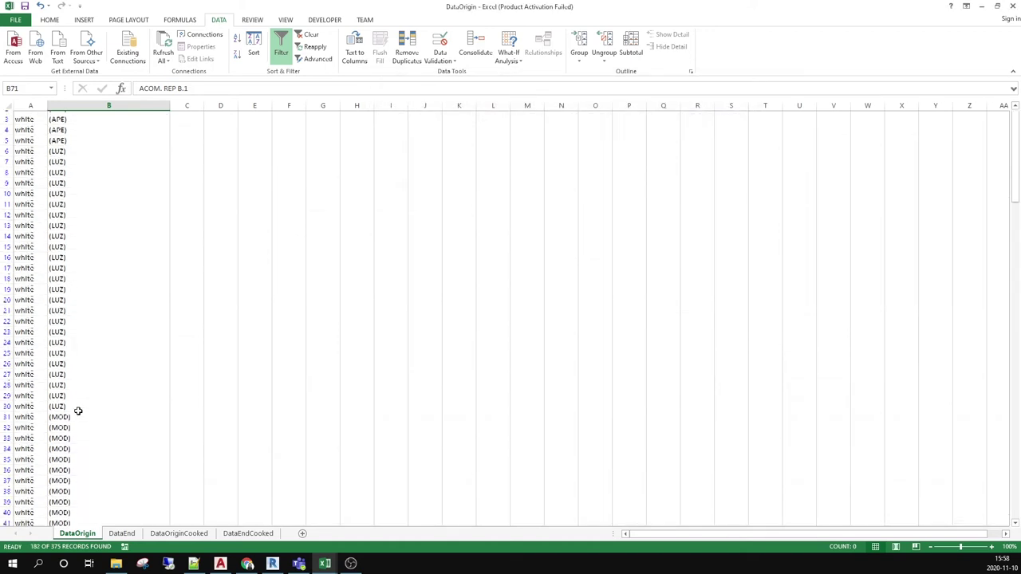
Copy the filtered DataOrigin values from ANTIVANDALISMO through VIDEOMARCADOR SUR into the DataOriginCooked sheet, starting at cell A17.
{"action": "left_click", "coordinate": [87, 351]}
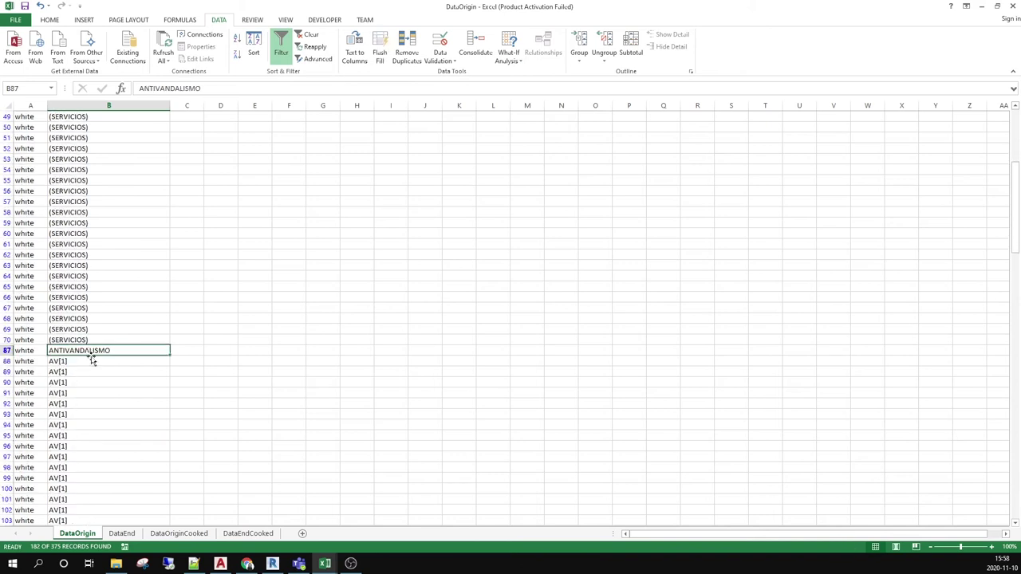
{"action": "key", "text": "ctrl+shift+Down"}
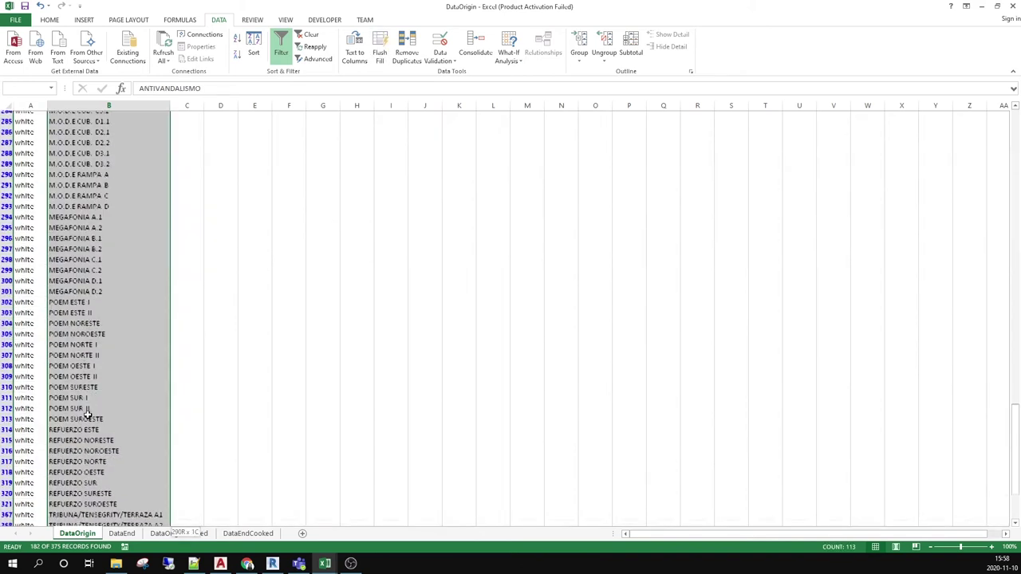
{"action": "key", "text": "ctrl+c"}
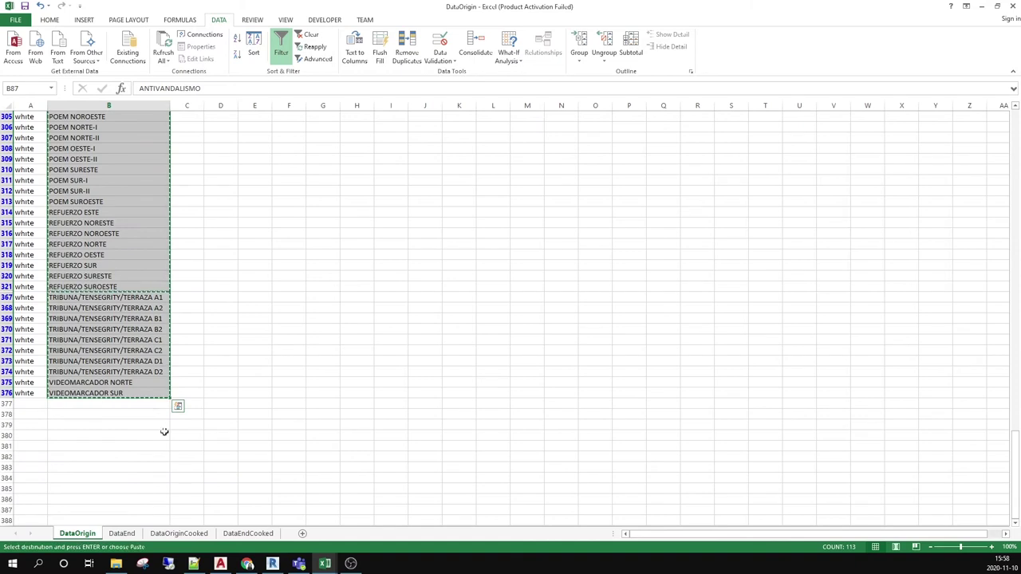
{"action": "left_click", "coordinate": [179, 532]}
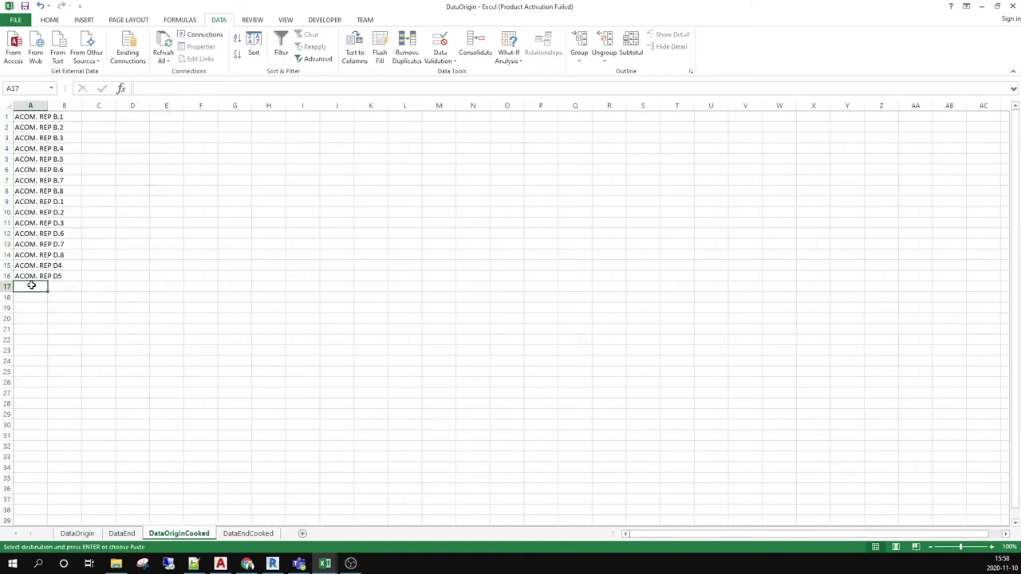
{"action": "key", "text": "ctrl+v"}
{"action": "scroll", "coordinate": [48, 350], "scroll_direction": "down", "scroll_amount": 19}
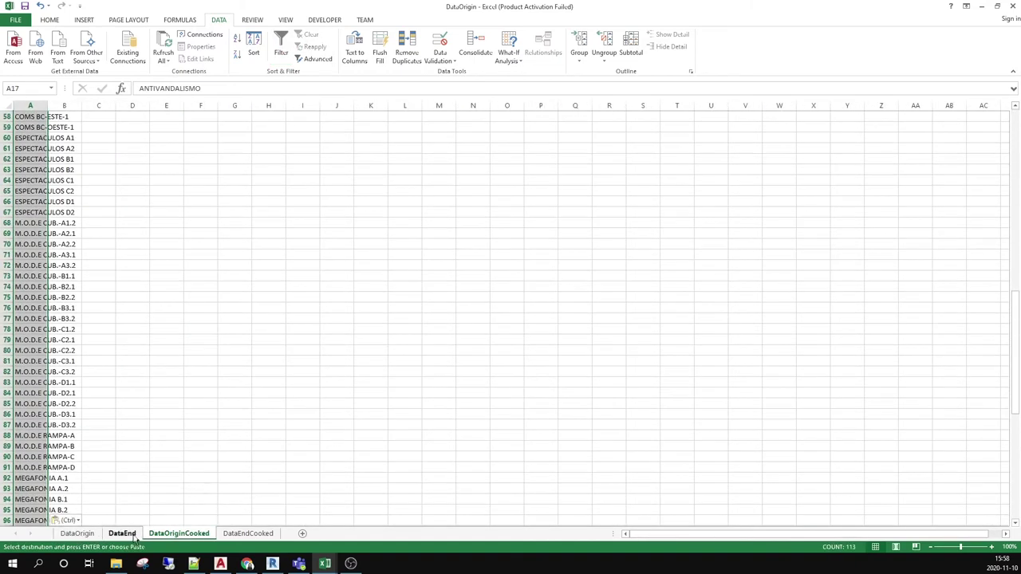
Copy the DataEnd panel names from cell C4 through VIDEOMARCADOR SUR into DataEndCooked at A1, widening the source and destination columns.
{"action": "left_click", "coordinate": [132, 535]}
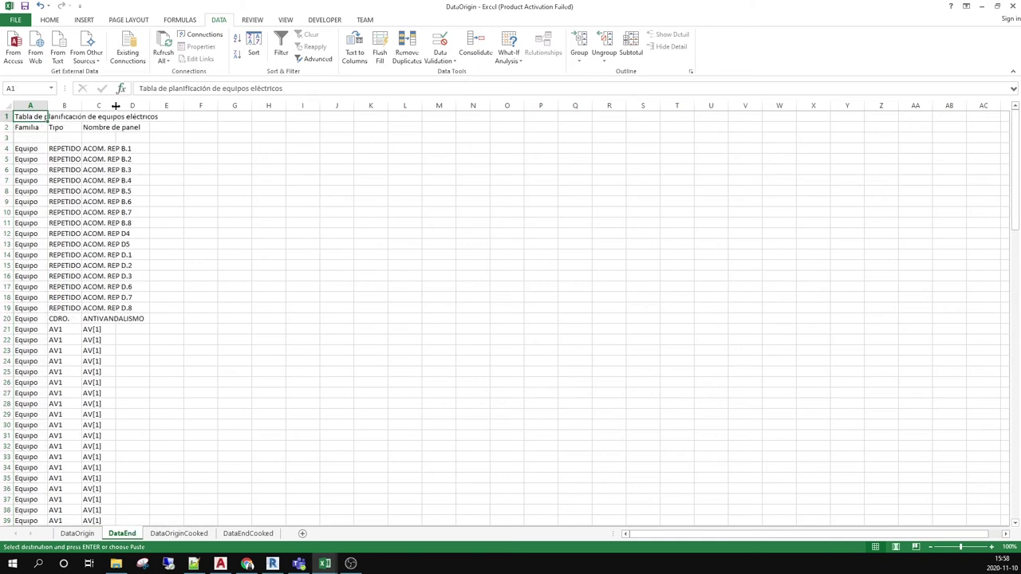
{"action": "left_click_drag", "start_coordinate": [115, 105], "coordinate": [289, 105]}
{"action": "left_click", "coordinate": [111, 150]}
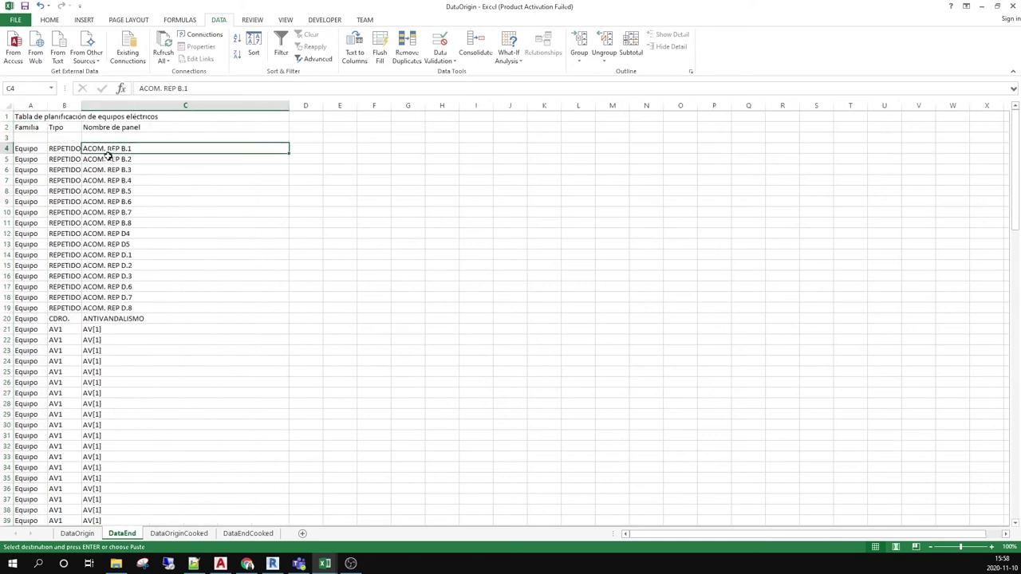
{"action": "key", "text": "ctrl+shift+Down"}
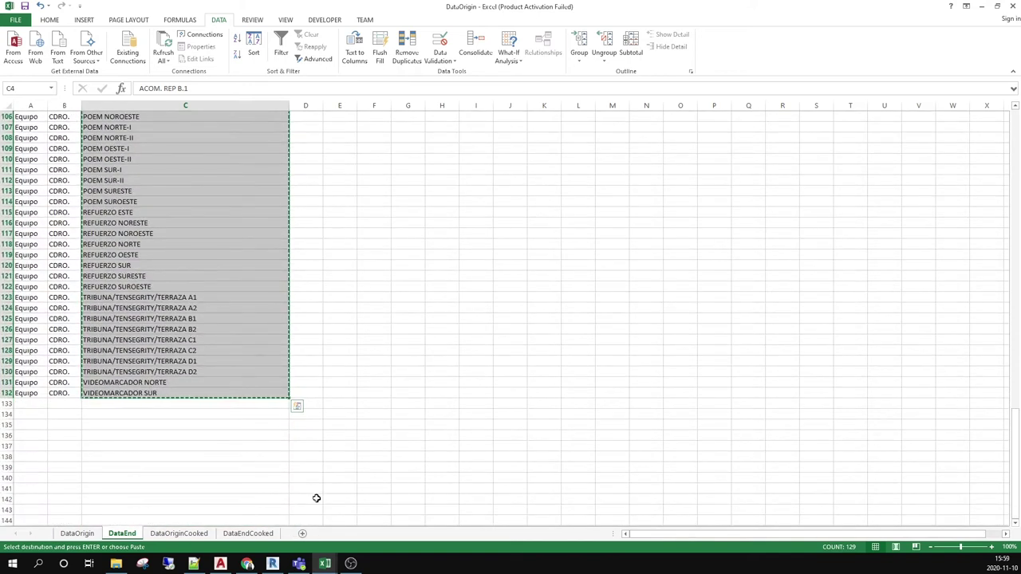
{"action": "left_click", "coordinate": [248, 533]}
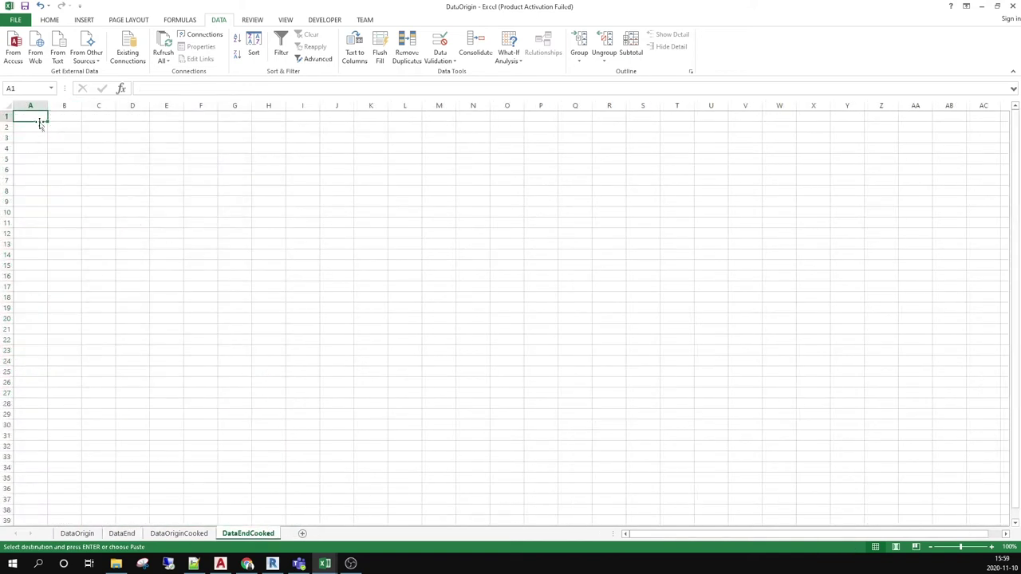
{"action": "key", "text": "ctrl+v"}
{"action": "left_click_drag", "start_coordinate": [47, 106], "coordinate": [95, 106]}
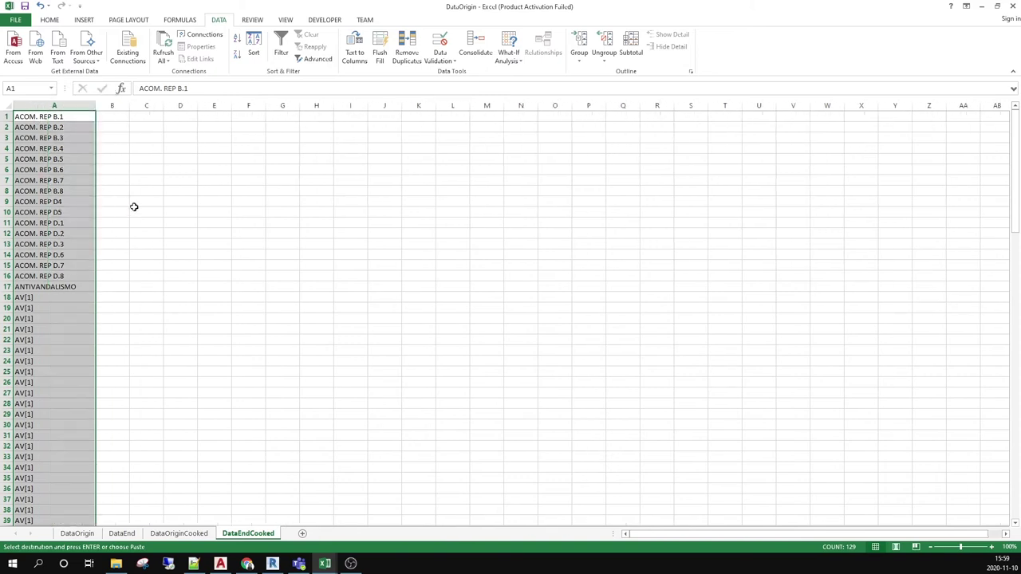
Sort column A of the DataEndCooked sheet by values from A to Z.
{"action": "left_click", "coordinate": [254, 48]}
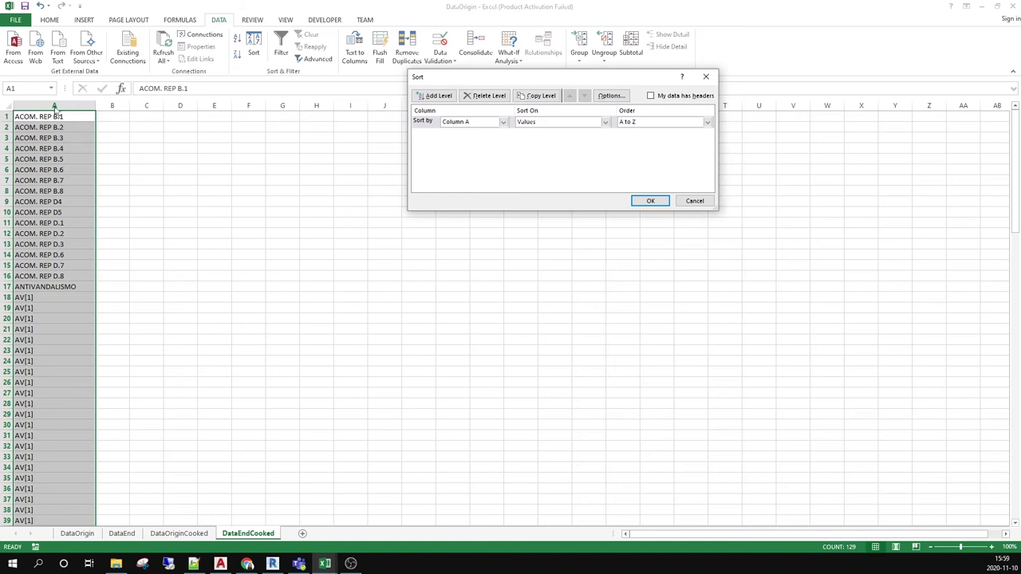
{"action": "left_click", "coordinate": [647, 200]}
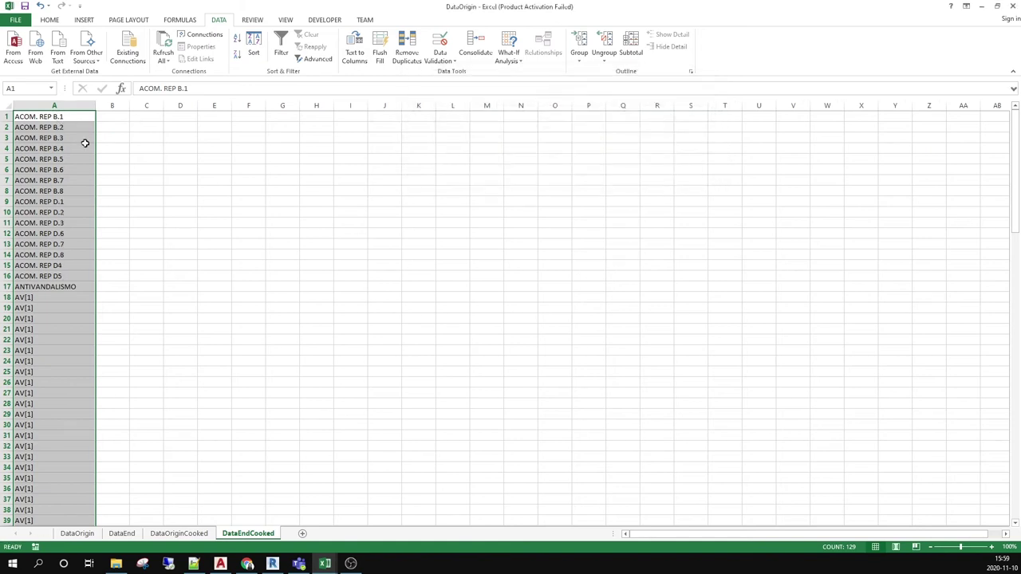
{"action": "left_click", "coordinate": [240, 200]}
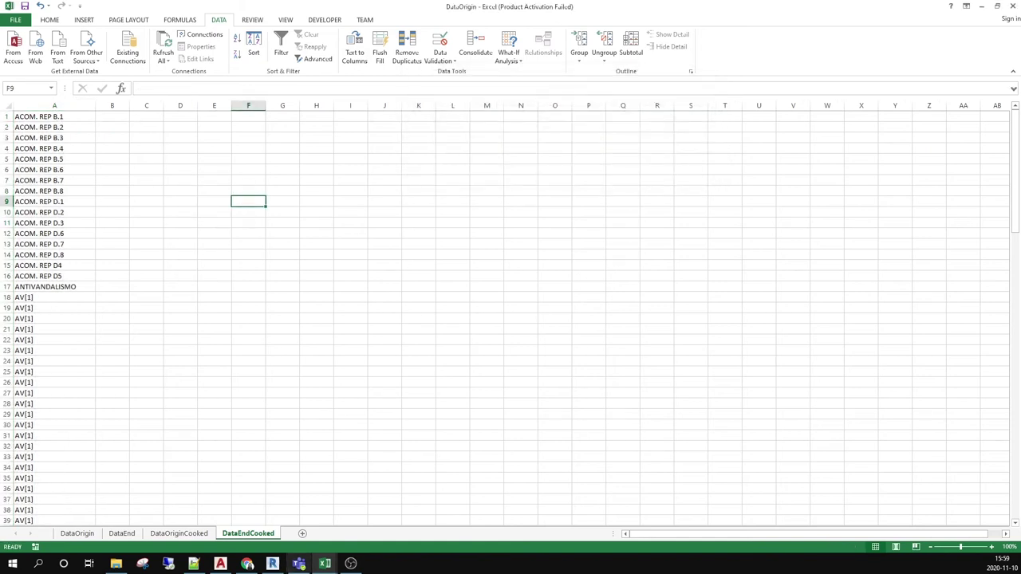
Add a new worksheet after DataEndCooked and name it Comparison.
{"action": "left_click", "coordinate": [302, 534]}
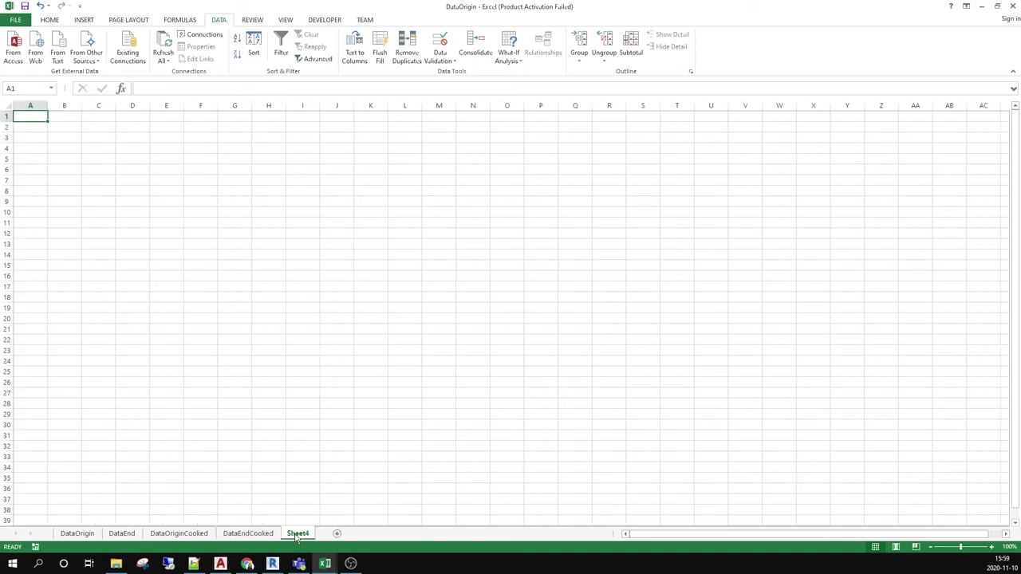
{"action": "double_click", "coordinate": [298, 534]}
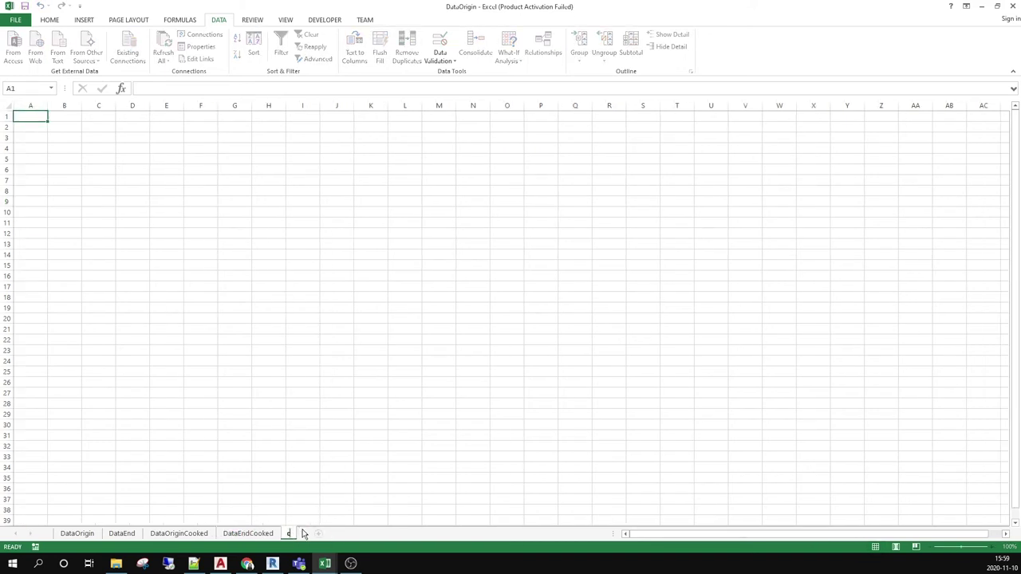
{"action": "key", "text": "BackSpace"}
{"action": "type", "text": "Comparison"}
{"action": "key", "text": "Return"}
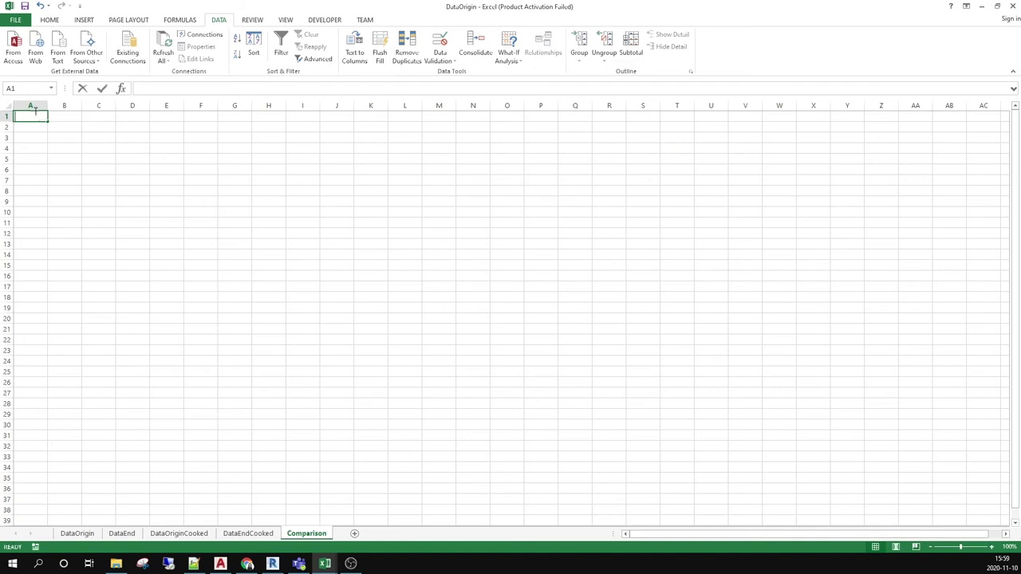
Start an IF formula in cell A1 of the Comparison sheet with the test DataOriginCooked!A1=DataEndCooked!A1.
{"action": "type", "text": "=If"}
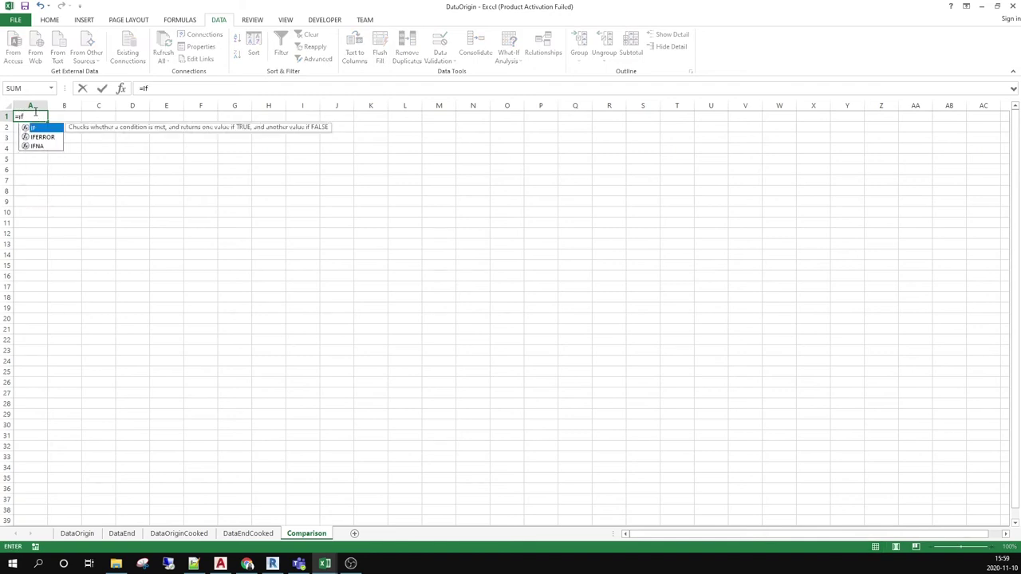
{"action": "type", "text": "(;;"}
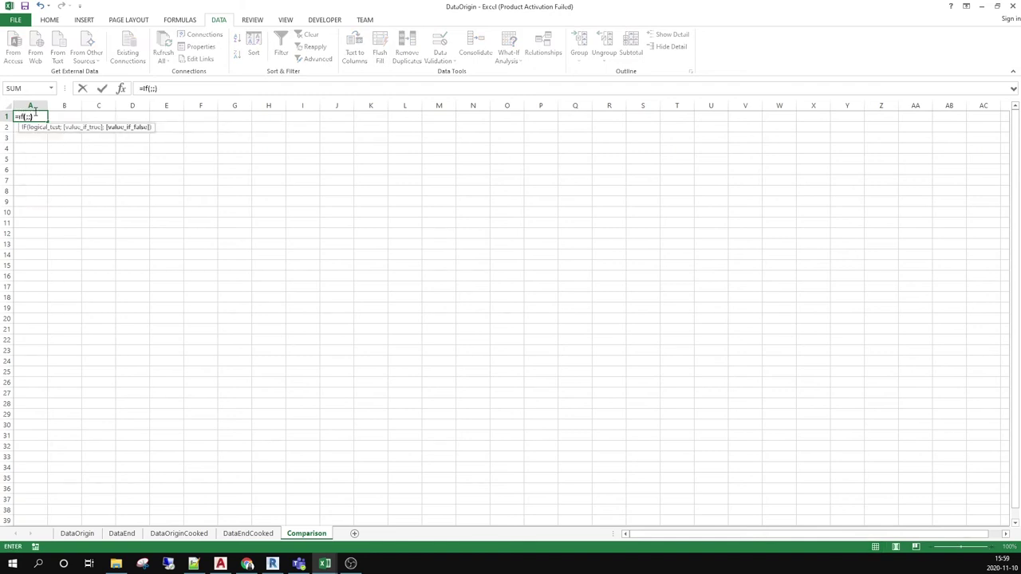
{"action": "left_click", "coordinate": [151, 89]}
{"action": "left_click", "coordinate": [178, 533]}
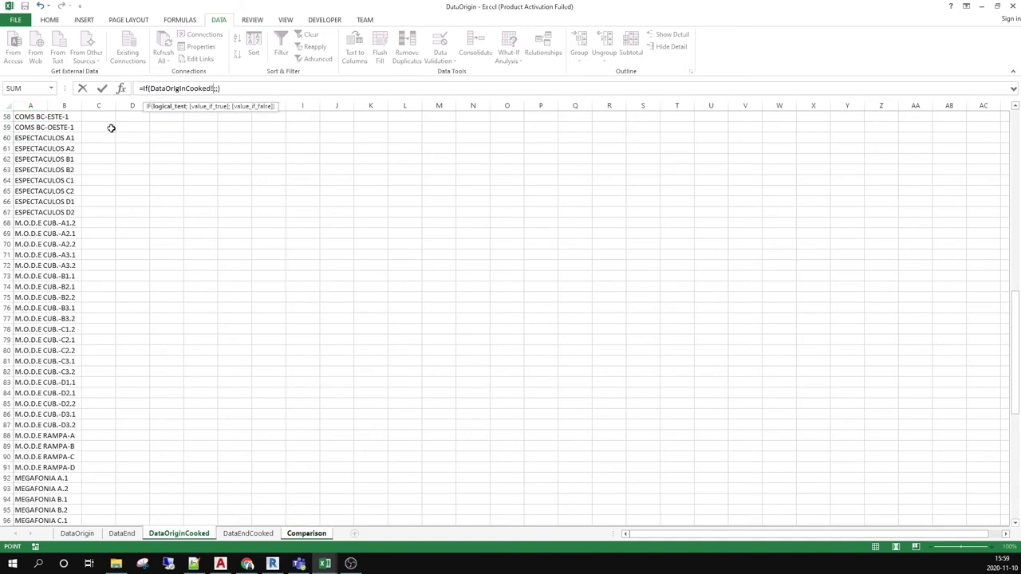
{"action": "scroll", "coordinate": [53, 117], "scroll_direction": "up", "scroll_amount": 19}
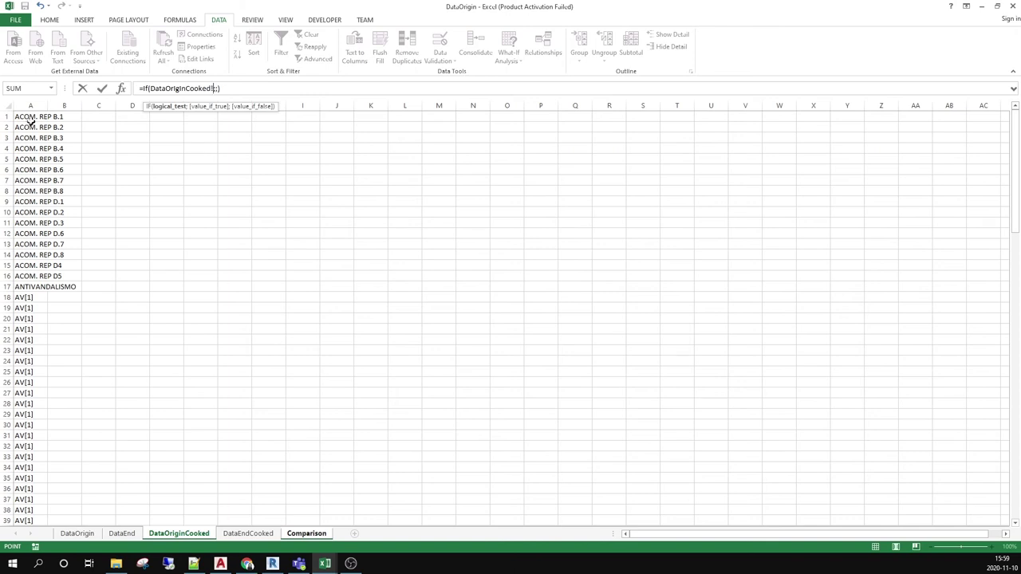
{"action": "left_click", "coordinate": [30, 117]}
{"action": "type", "text": "="}
{"action": "left_click", "coordinate": [248, 534]}
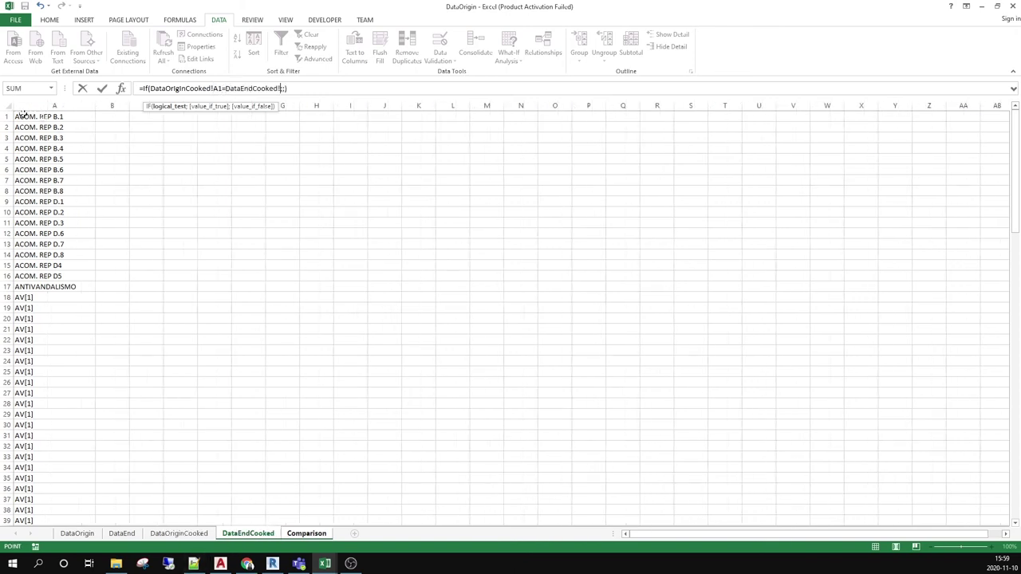
{"action": "left_click", "coordinate": [24, 117]}
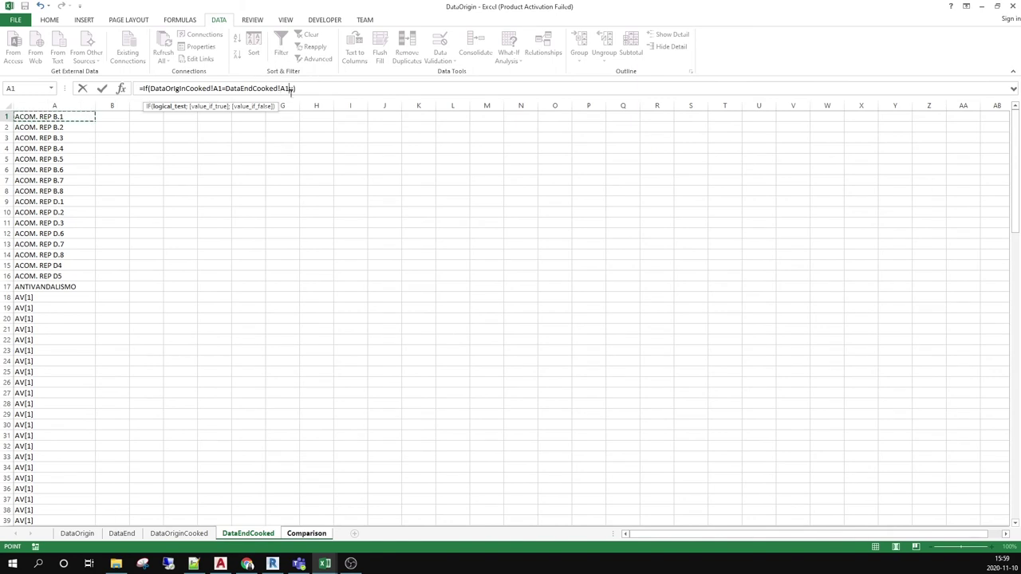
Complete the IF formula so it returns TRUE for a match and FALSE otherwise.
{"action": "left_click", "coordinate": [290, 89]}
{"action": "type", "text": ";"}
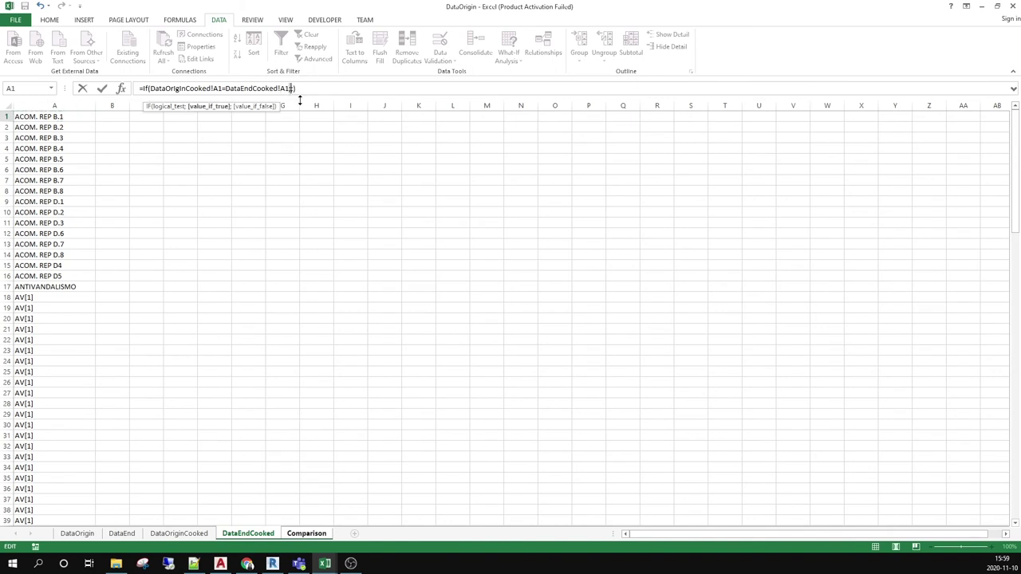
{"action": "type", "text": ";TRUE;"}
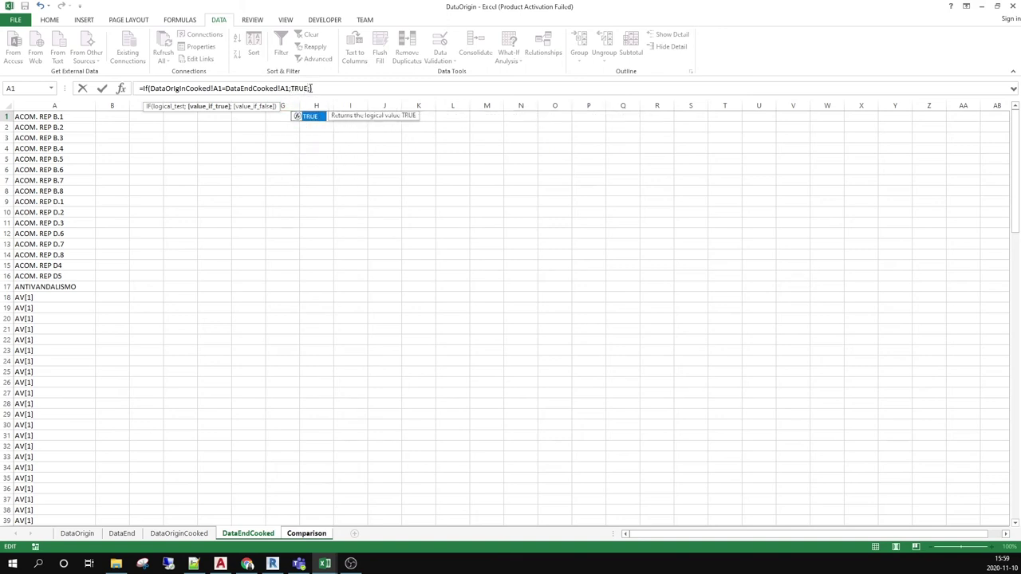
{"action": "key", "text": "Right"}
{"action": "type", "text": "FALSE"}
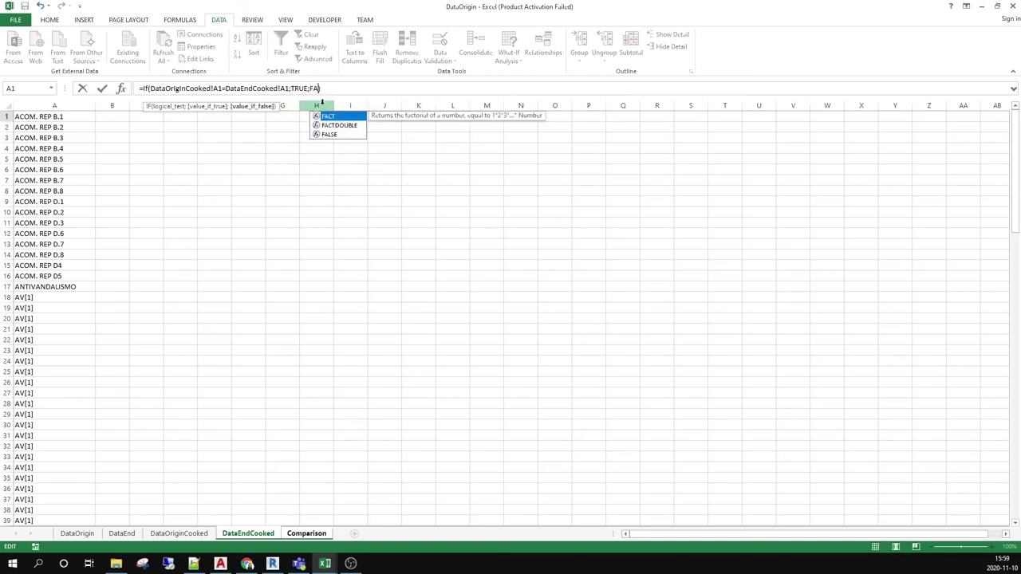
{"action": "key", "text": "Return"}
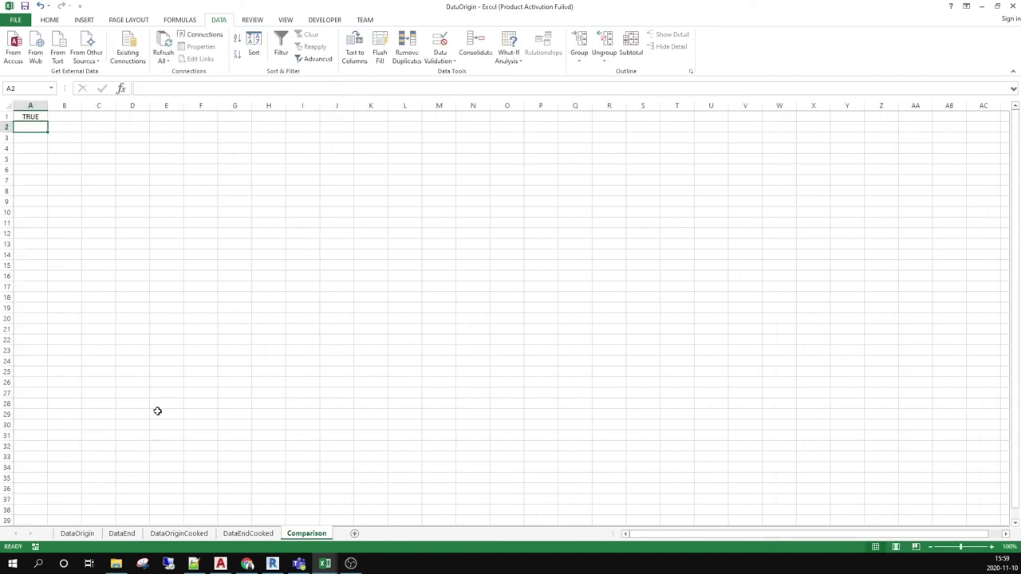
Check the last filled row of column A in both the DataOriginCooked and DataEndCooked sheets.
{"action": "left_click", "coordinate": [179, 532]}
{"action": "left_click", "coordinate": [23, 394]}
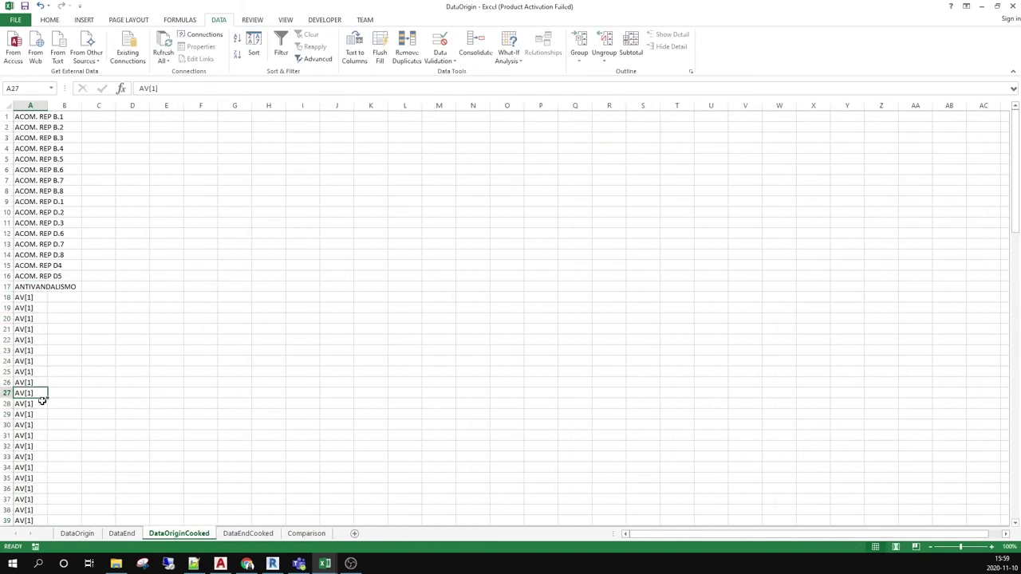
{"action": "key", "text": "ctrl+Down"}
{"action": "scroll", "coordinate": [250, 359], "scroll_direction": "down", "scroll_amount": 3}
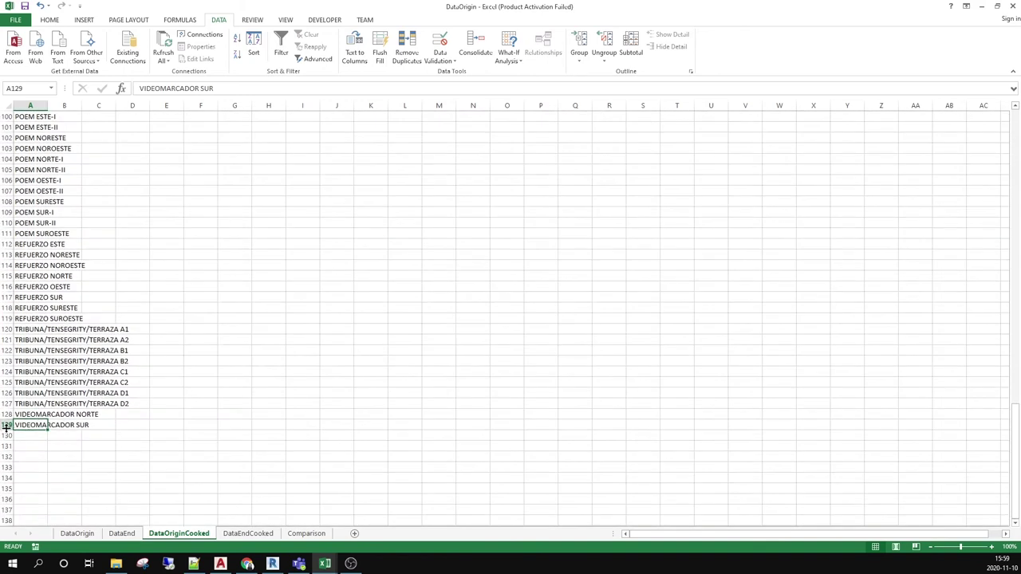
{"action": "left_click", "coordinate": [249, 532]}
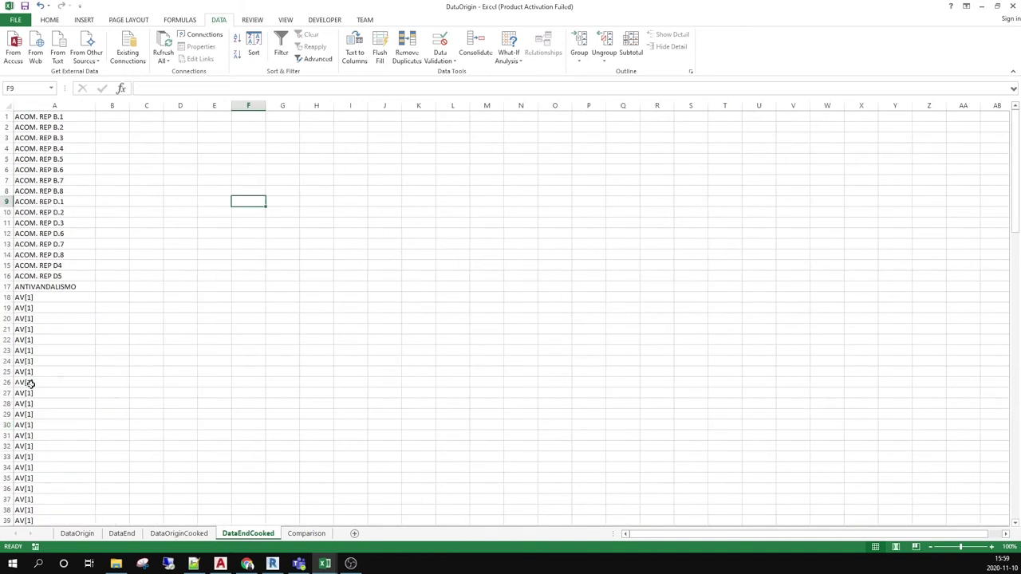
{"action": "left_click", "coordinate": [53, 383]}
{"action": "key", "text": "ctrl+Down"}
{"action": "scroll", "coordinate": [55, 387], "scroll_direction": "down", "scroll_amount": 4}
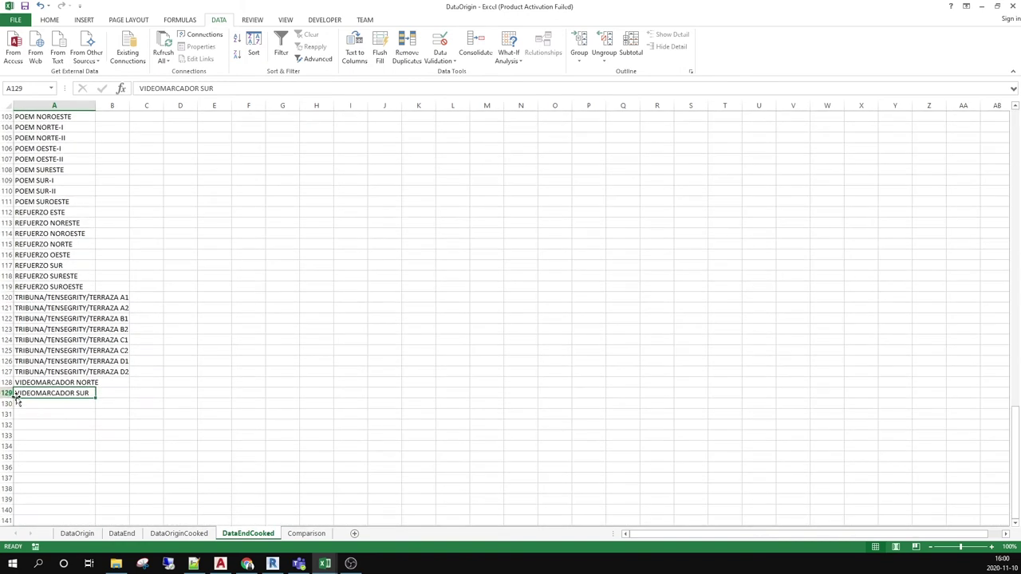
Fill the comparison formula on the Comparison sheet from cell A1 down to row 129.
{"action": "left_click", "coordinate": [323, 534]}
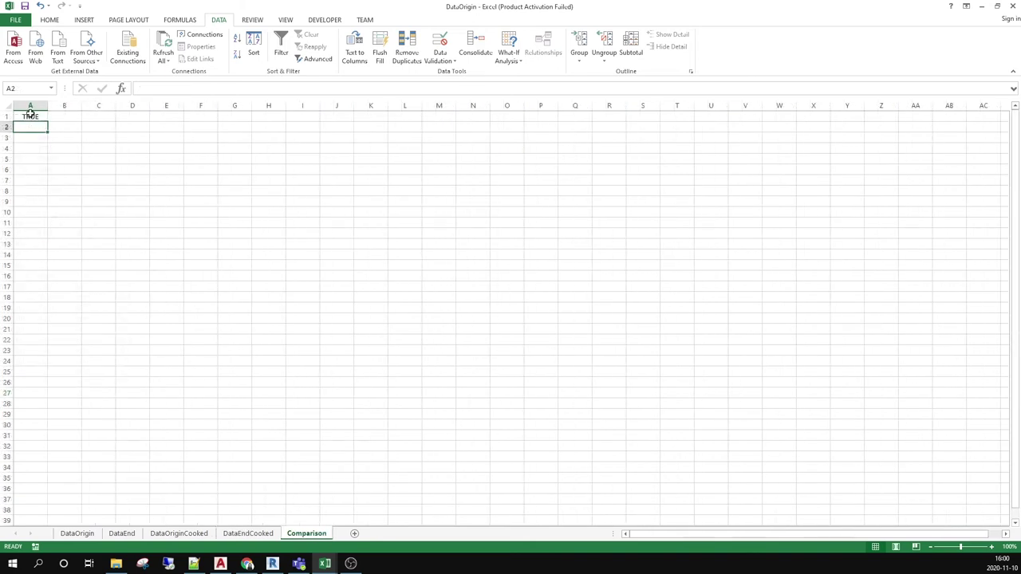
{"action": "left_click", "coordinate": [30, 116]}
{"action": "left_click_drag", "start_coordinate": [47, 119], "coordinate": [38, 310]}
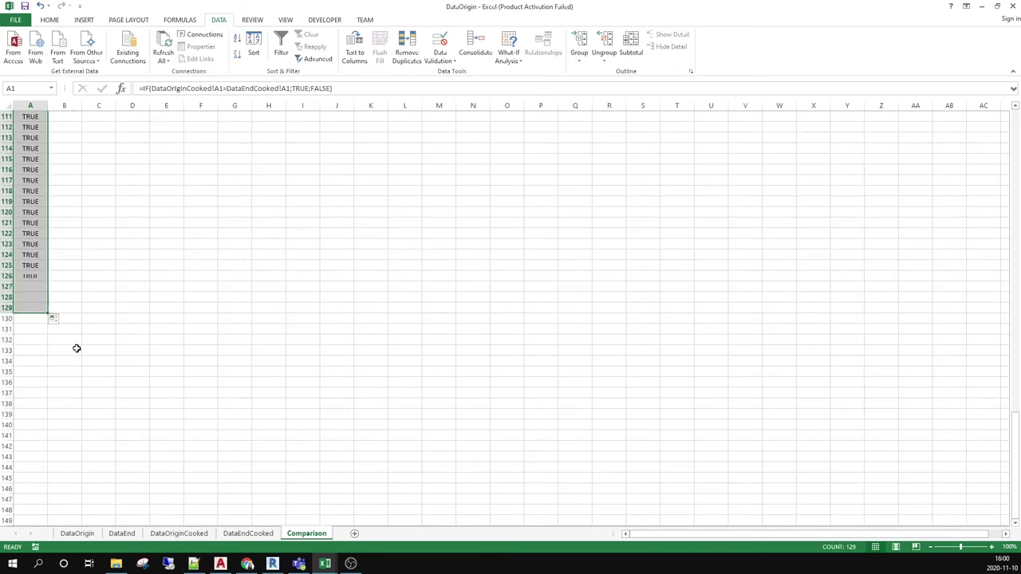
Scan column A of the Comparison sheet for FALSE results, select cell A87 and widen the column.
{"action": "scroll", "coordinate": [64, 285], "scroll_direction": "up", "scroll_amount": 10}
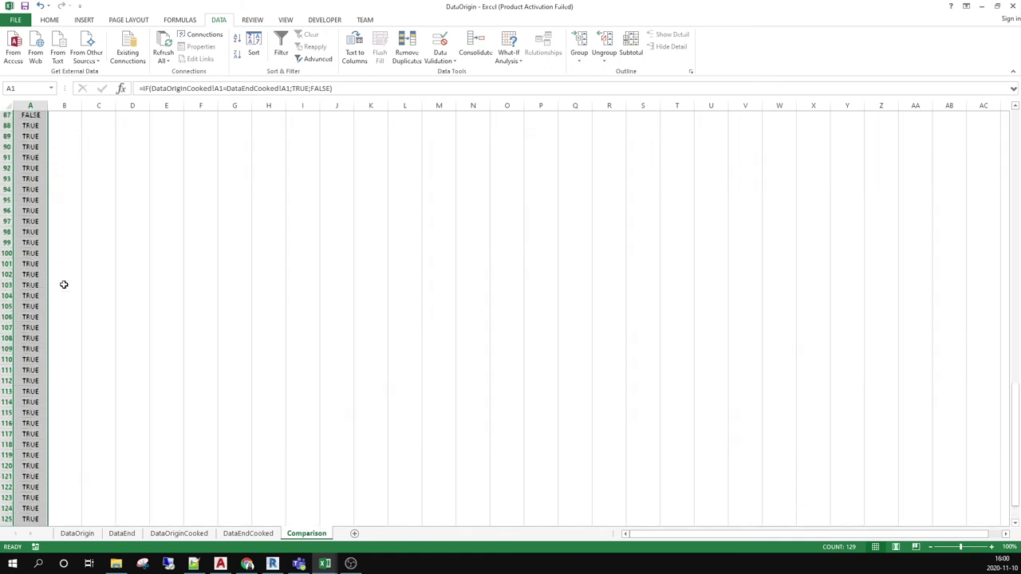
{"action": "left_click", "coordinate": [32, 180]}
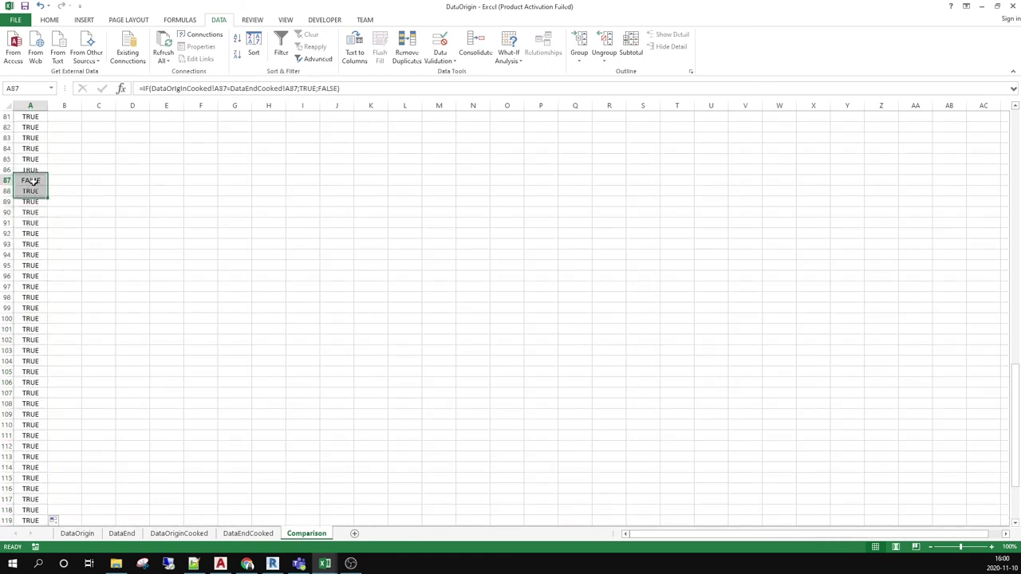
{"action": "scroll", "coordinate": [64, 288], "scroll_direction": "up", "scroll_amount": 10}
{"action": "scroll", "coordinate": [64, 288], "scroll_direction": "up", "scroll_amount": 17}
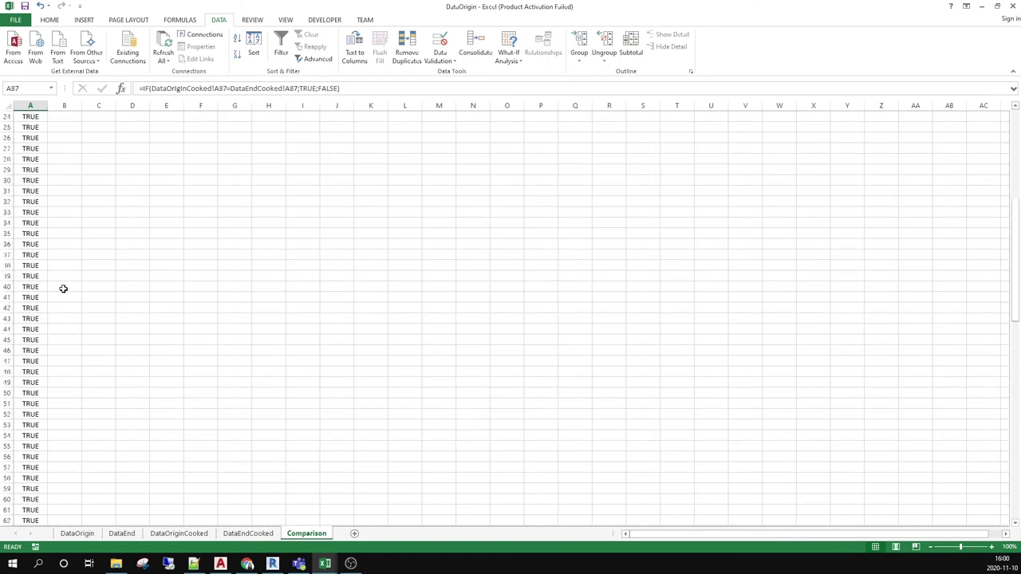
{"action": "scroll", "coordinate": [39, 297], "scroll_direction": "down", "scroll_amount": 20}
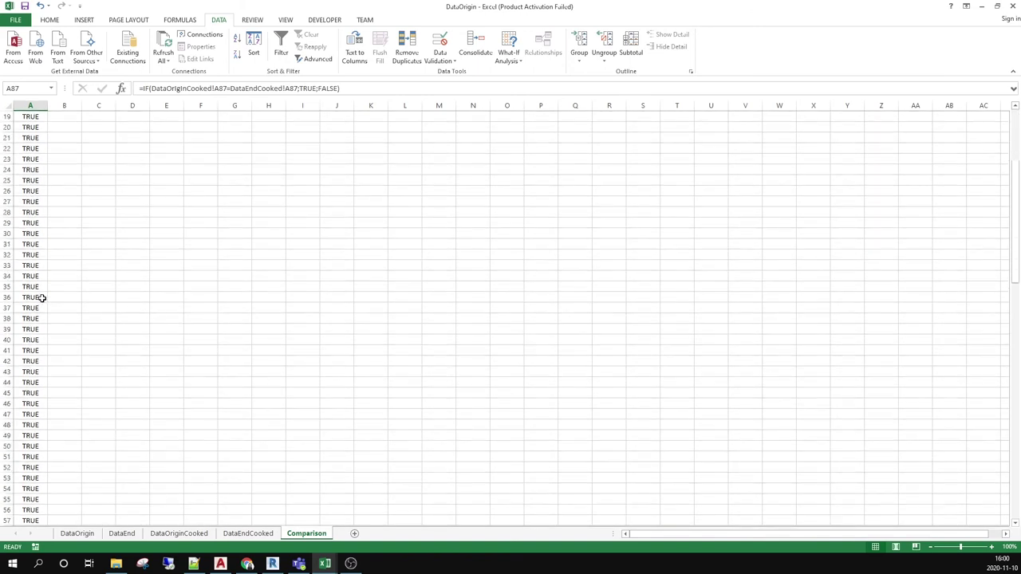
{"action": "scroll", "coordinate": [41, 296], "scroll_direction": "down", "scroll_amount": 3}
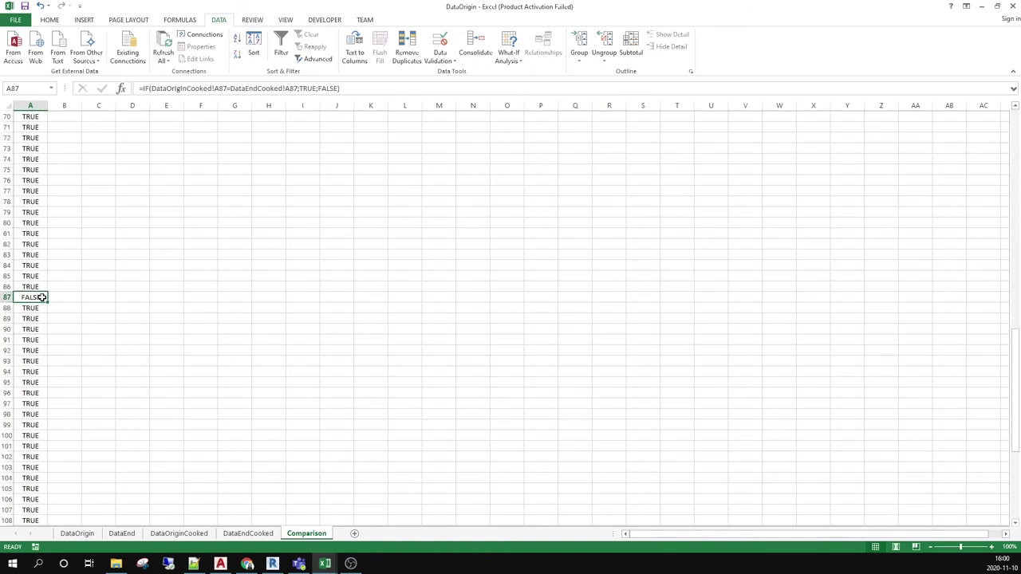
{"action": "left_click_drag", "start_coordinate": [44, 106], "coordinate": [134, 105]}
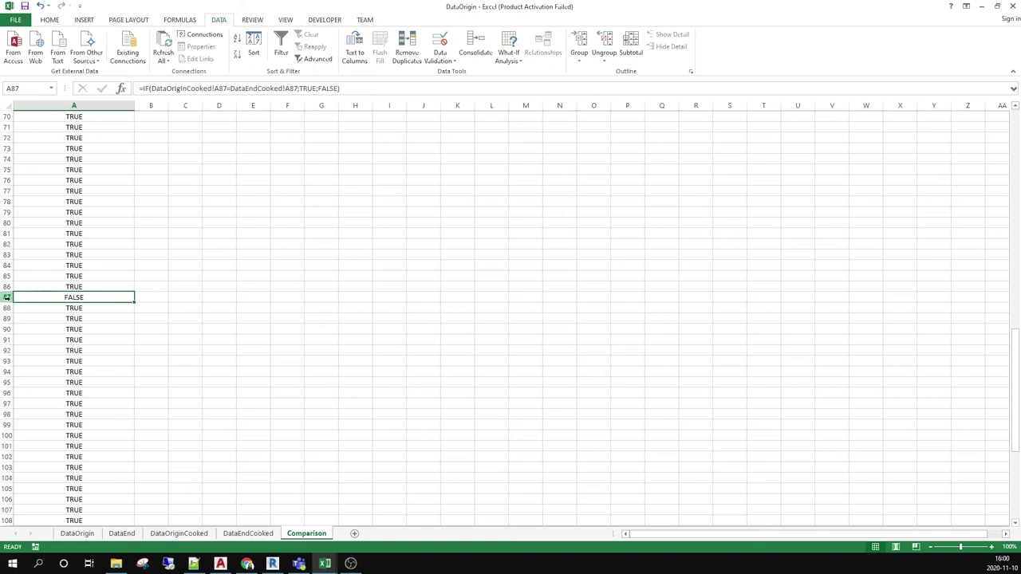
Locate cell A87 on the DataOriginCooked sheet and widen column A to show its full text.
{"action": "left_click", "coordinate": [179, 533]}
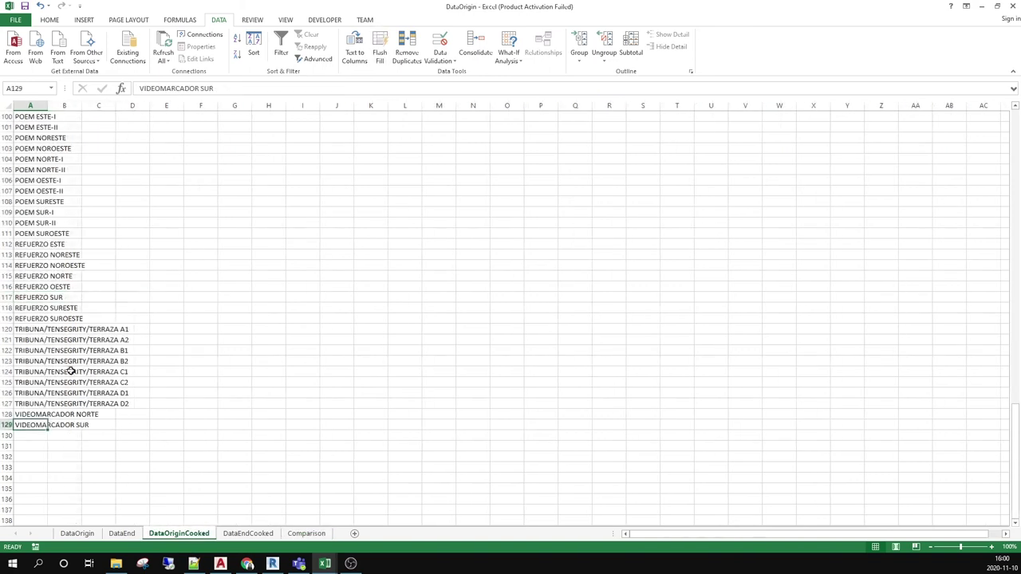
{"action": "scroll", "coordinate": [40, 307], "scroll_direction": "up", "scroll_amount": 3}
{"action": "scroll", "coordinate": [39, 308], "scroll_direction": "up", "scroll_amount": 8}
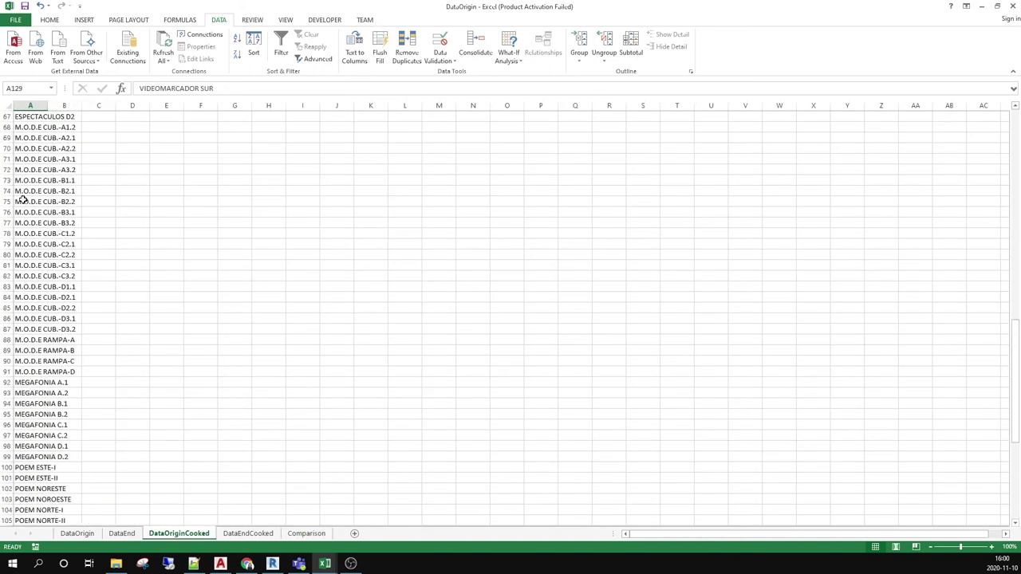
{"action": "left_click", "coordinate": [32, 329]}
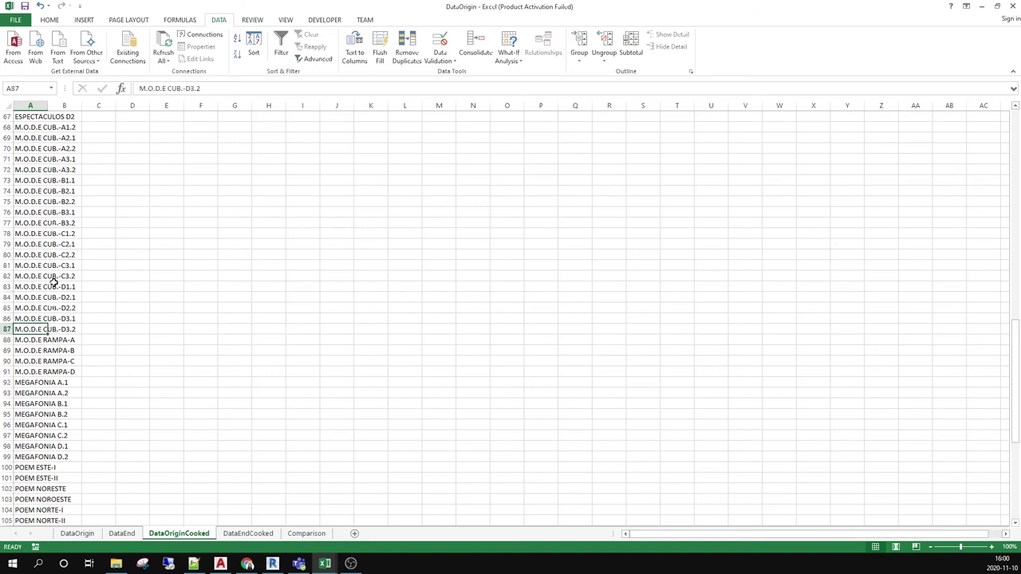
{"action": "left_click_drag", "start_coordinate": [47, 105], "coordinate": [151, 107]}
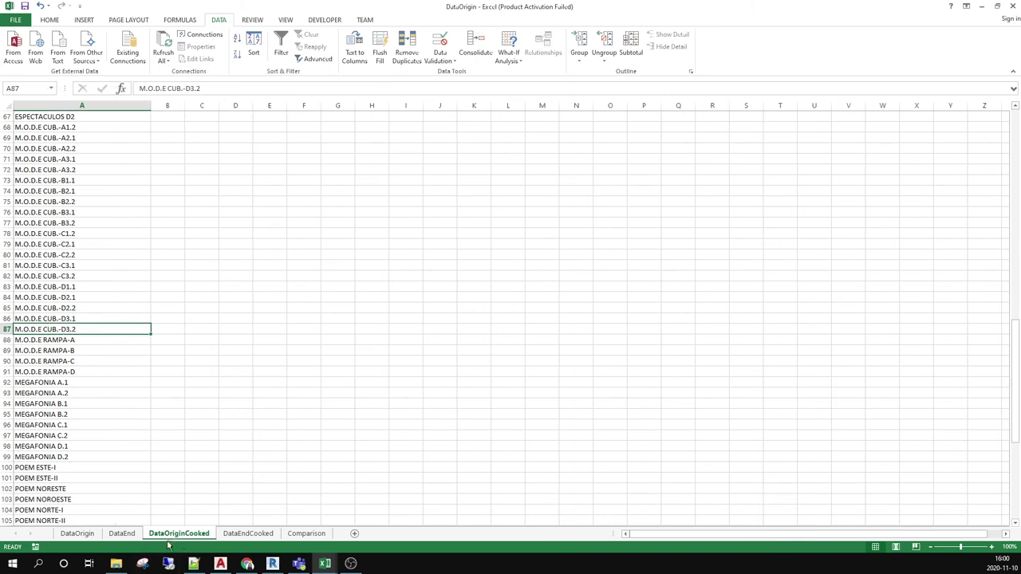
Locate cell A87 on the DataEndCooked sheet to compare it with the original entry.
{"action": "left_click", "coordinate": [250, 534]}
{"action": "scroll", "coordinate": [47, 297], "scroll_direction": "up", "scroll_amount": 19}
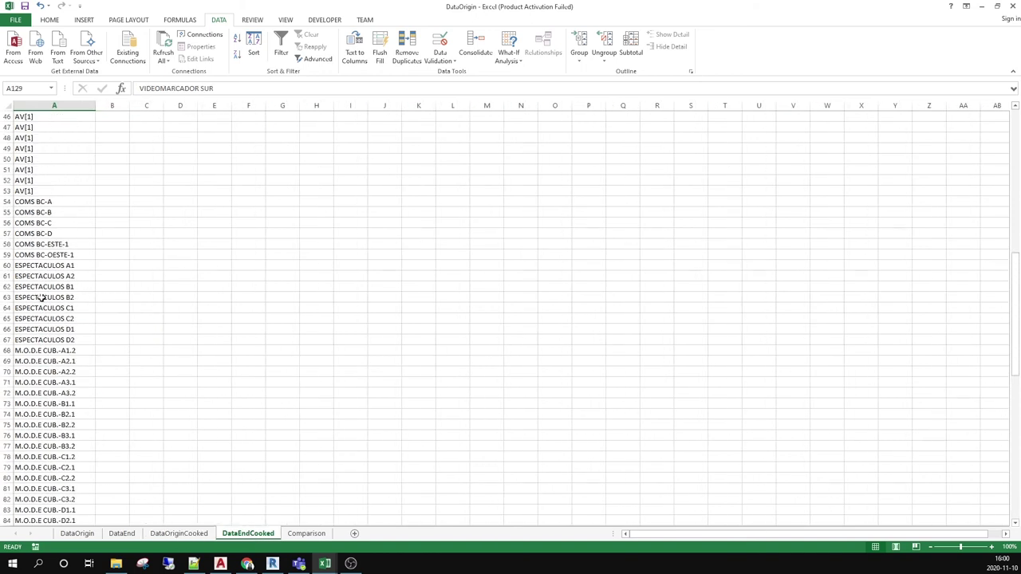
{"action": "scroll", "coordinate": [42, 297], "scroll_direction": "down", "scroll_amount": 4}
{"action": "left_click", "coordinate": [61, 429]}
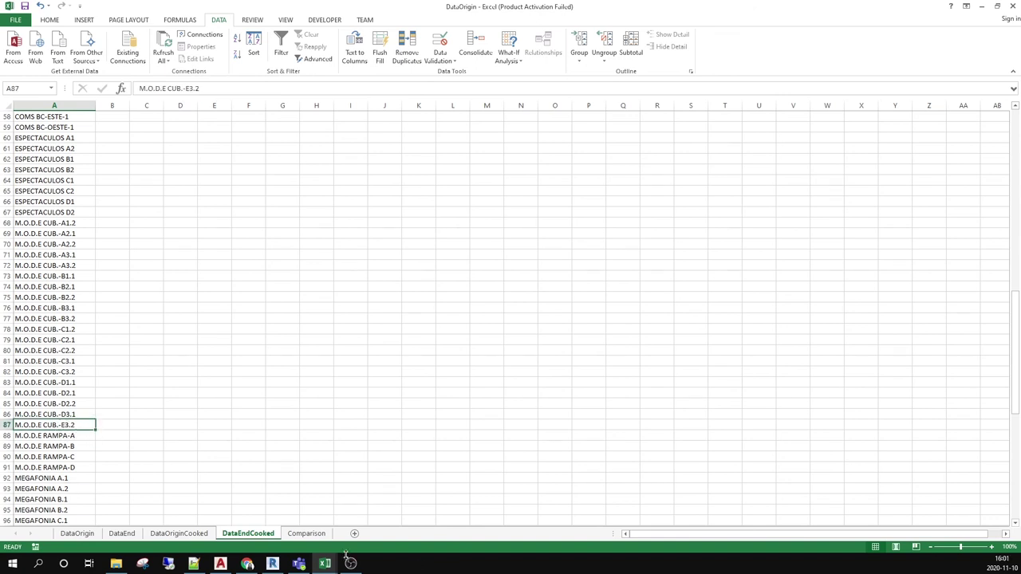
Switch to Revit and select the M.O.D.E CUB.-E3.2 entry in the electrical equipment schedule.
{"action": "left_click", "coordinate": [272, 564]}
{"action": "scroll", "coordinate": [569, 365], "scroll_direction": "down", "scroll_amount": 10}
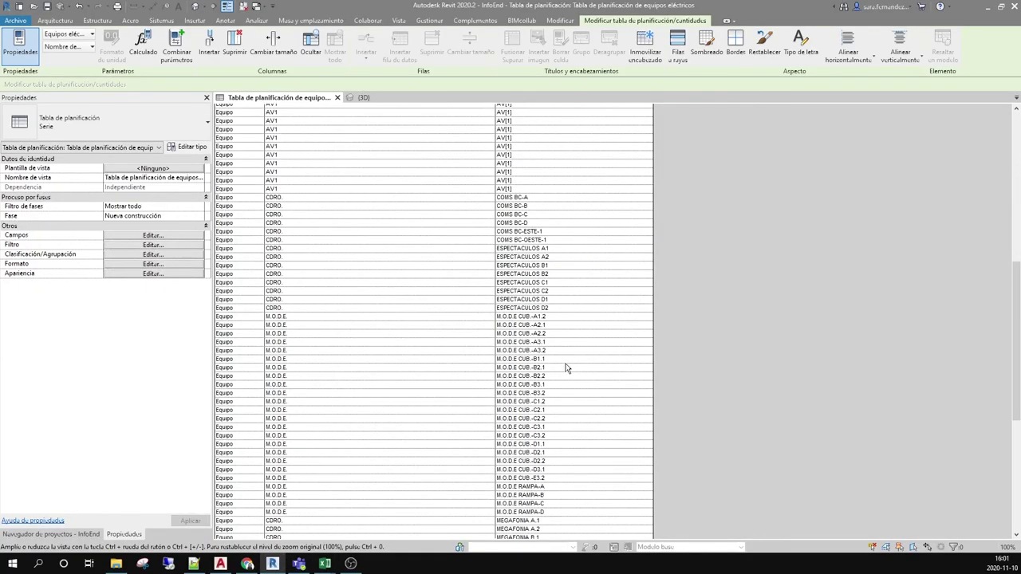
{"action": "scroll", "coordinate": [566, 368], "scroll_direction": "down", "scroll_amount": 4}
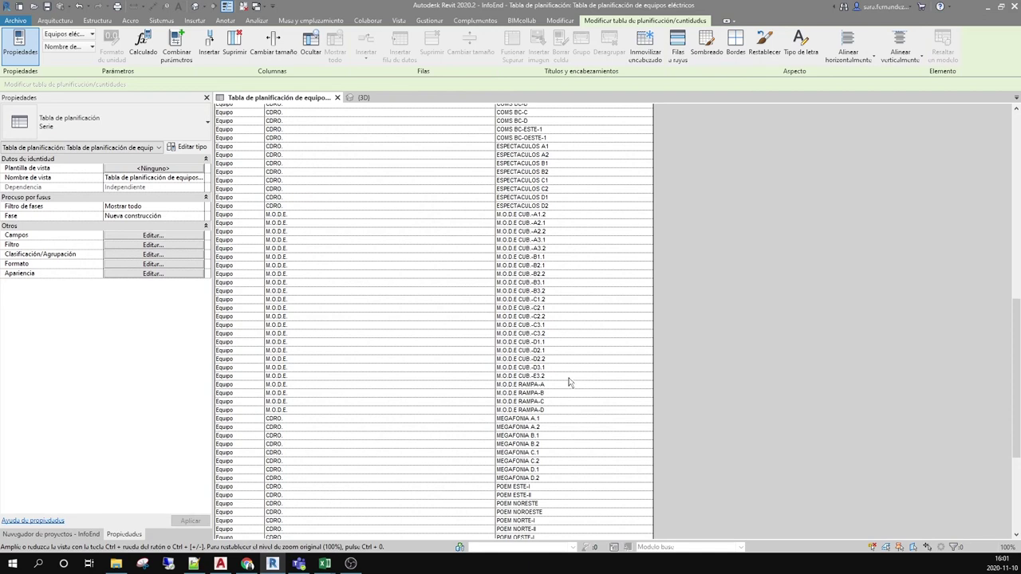
{"action": "left_click", "coordinate": [570, 377]}
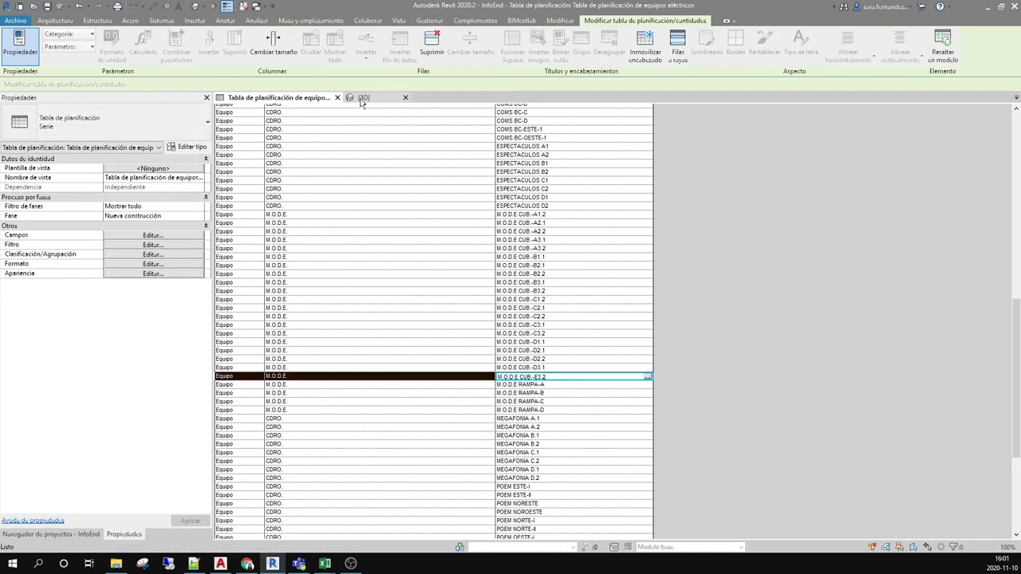
Locate the selected M.O.D.E. equipment block in the 3D view, seen from the top with its neighbouring blocks.
{"action": "left_click", "coordinate": [363, 98]}
{"action": "left_click", "coordinate": [610, 184]}
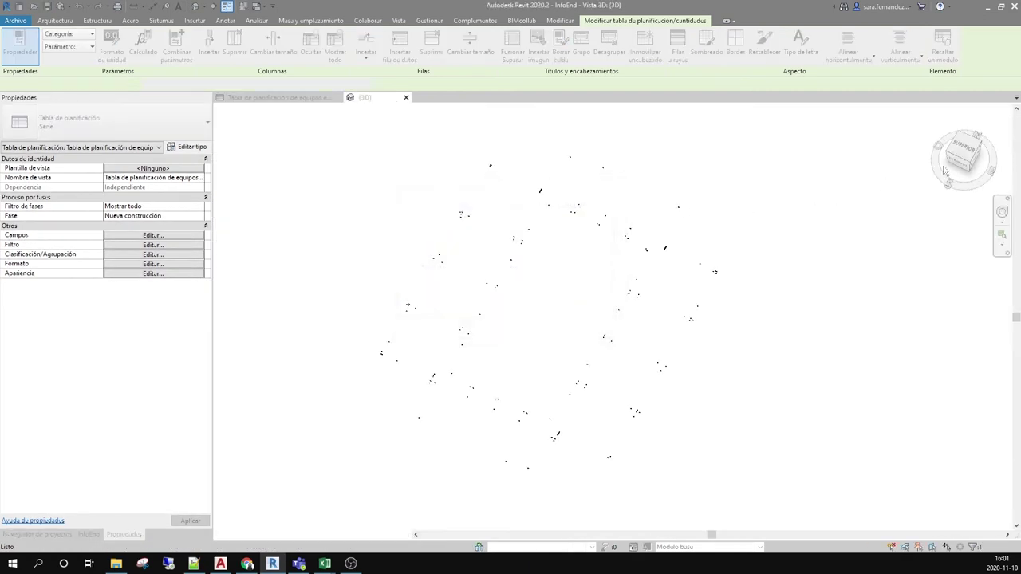
{"action": "scroll", "coordinate": [859, 251], "scroll_direction": "up", "scroll_amount": 5}
{"action": "scroll", "coordinate": [537, 268], "scroll_direction": "down", "scroll_amount": 3}
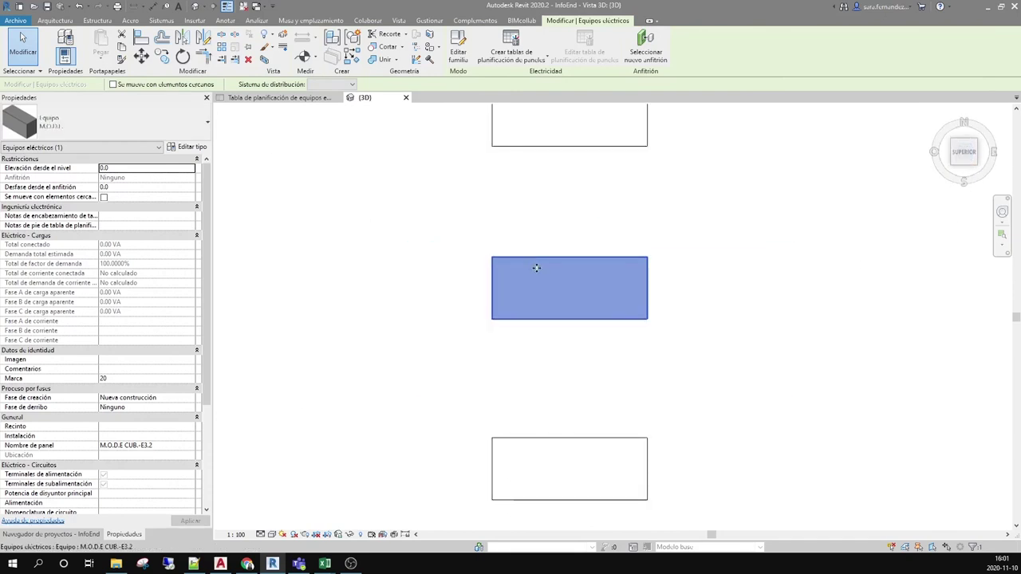
{"action": "scroll", "coordinate": [537, 268], "scroll_direction": "down", "scroll_amount": 4}
{"action": "left_click_drag", "start_coordinate": [586, 283], "coordinate": [319, 289]}
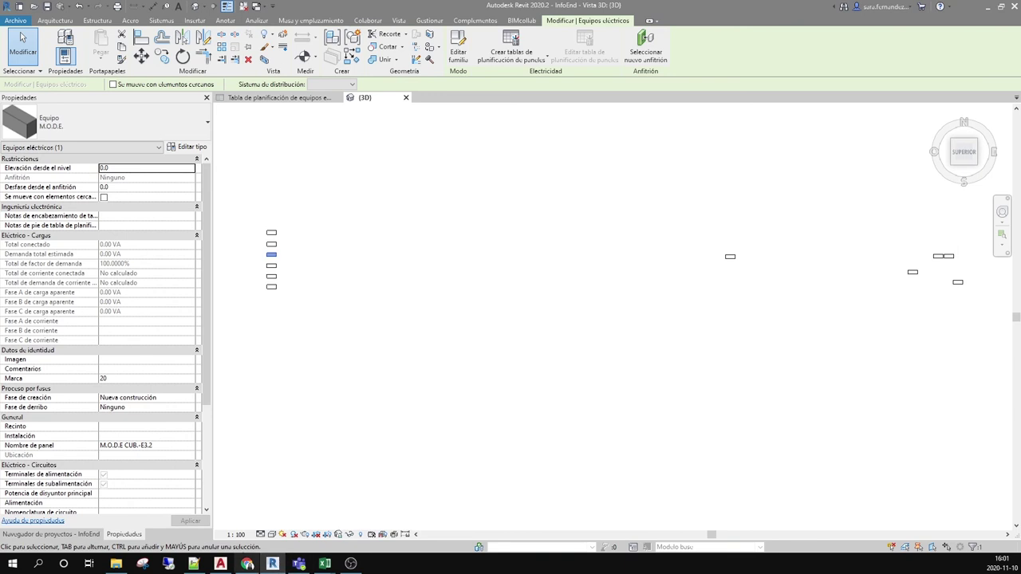
Arrange Revit side by side with the AutoCAD InfoOrigin drawing and find the matching M.O.D.E CUB.-D labels there.
{"action": "left_click_drag", "start_coordinate": [359, 6], "coordinate": [0, 136]}
{"action": "left_click", "coordinate": [658, 185]}
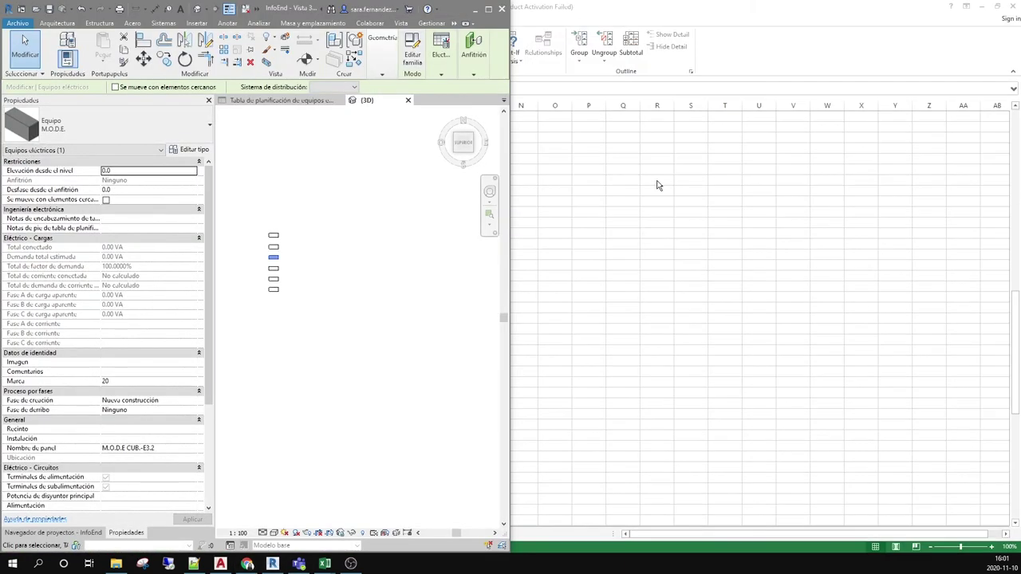
{"action": "scroll", "coordinate": [795, 181], "scroll_direction": "up", "scroll_amount": 2}
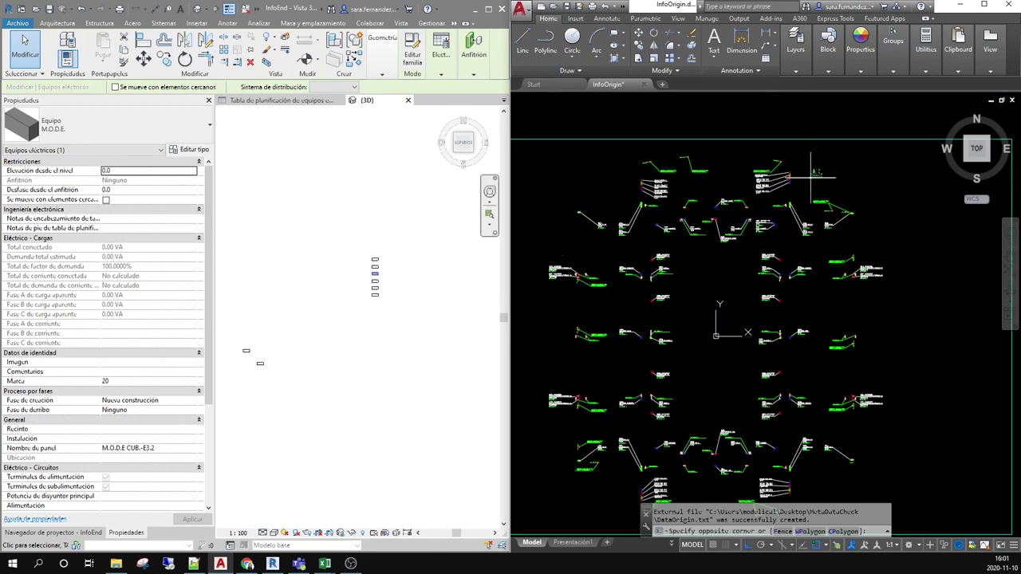
{"action": "left_click", "coordinate": [786, 174]}
{"action": "scroll", "coordinate": [786, 174], "scroll_direction": "up", "scroll_amount": 5}
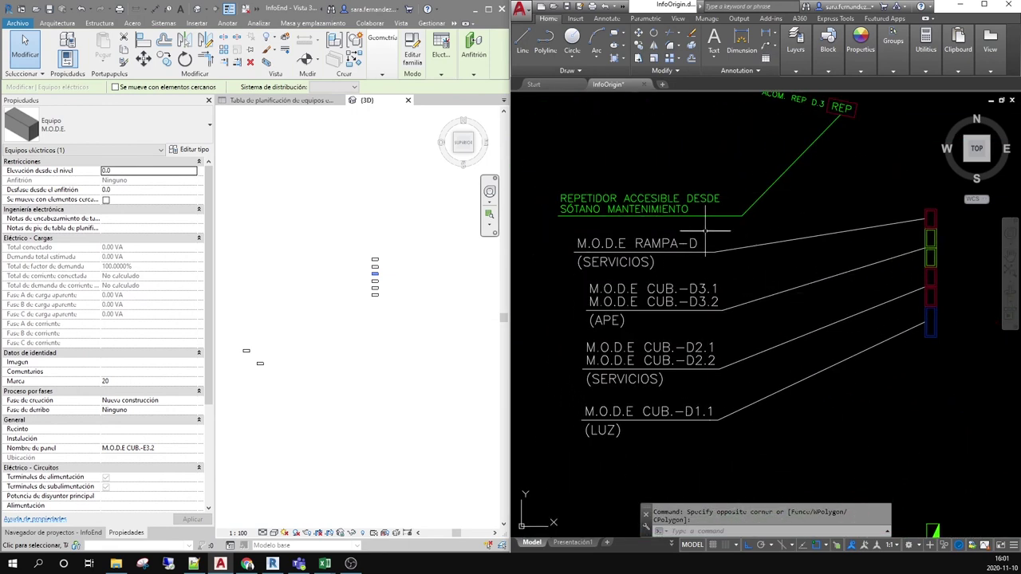
{"action": "scroll", "coordinate": [399, 280], "scroll_direction": "up", "scroll_amount": 2}
Check the upper equipment blocks against the AutoCAD labels and set the third block's panel name to M.O.D.E CUB.-D3.2.
{"action": "left_click", "coordinate": [365, 252]}
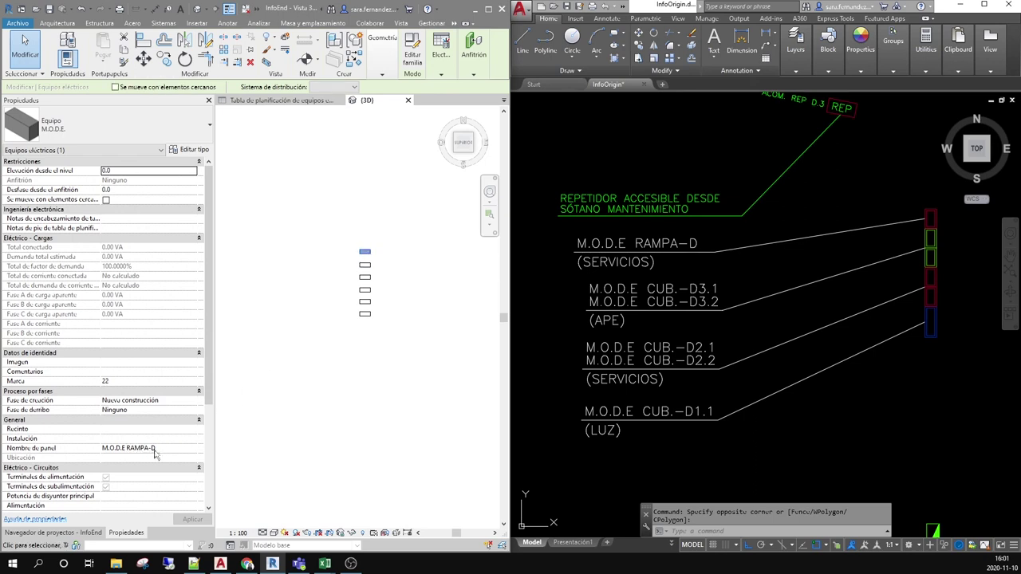
{"action": "left_click", "coordinate": [365, 265]}
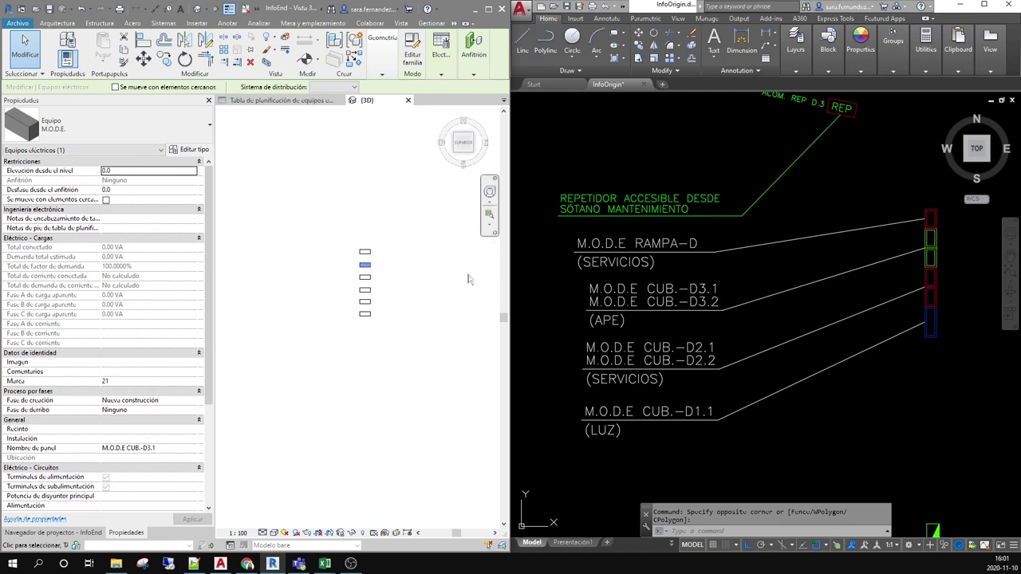
{"action": "left_click", "coordinate": [364, 277]}
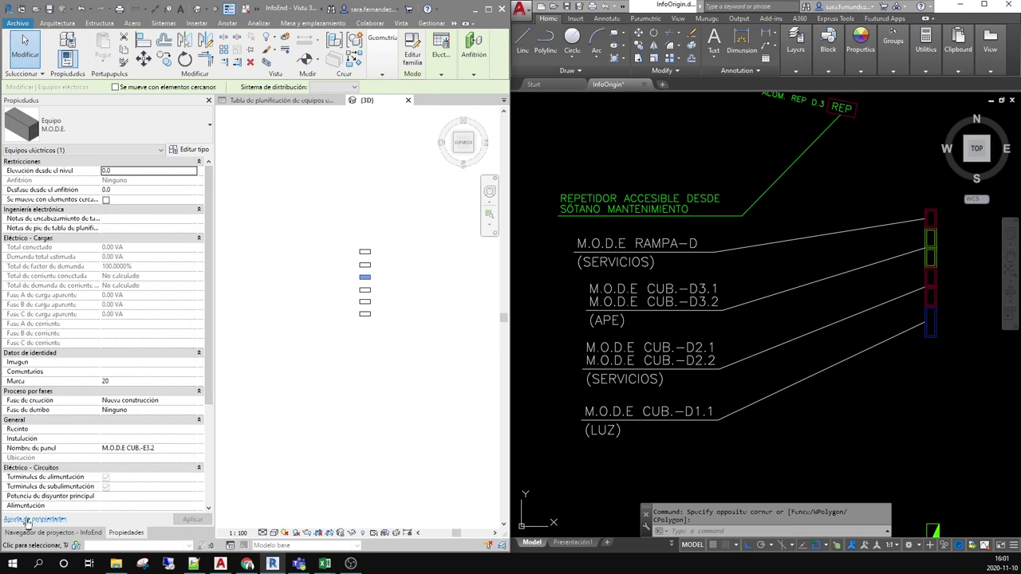
{"action": "left_click", "coordinate": [149, 451]}
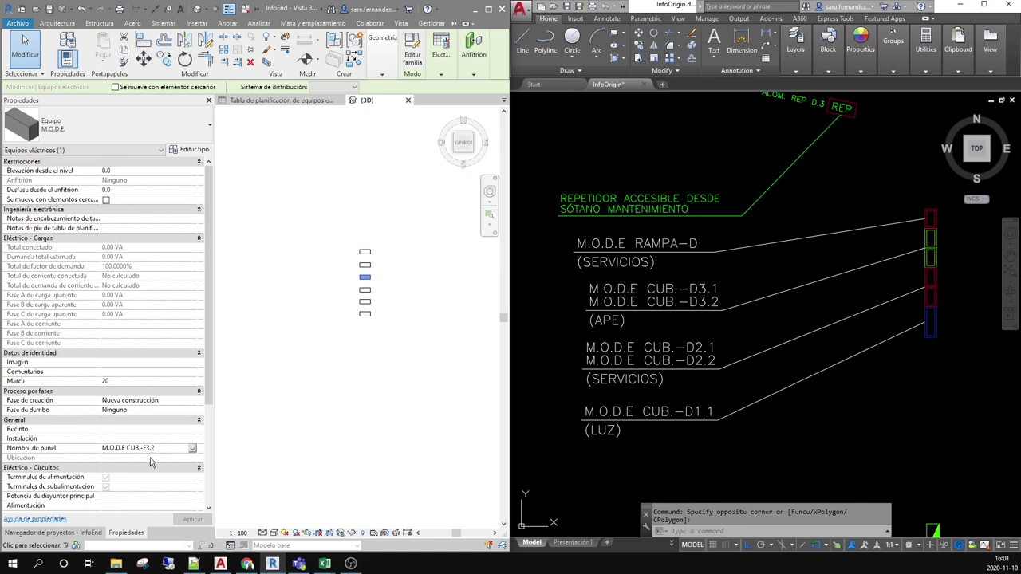
{"action": "type", "text": "d"}
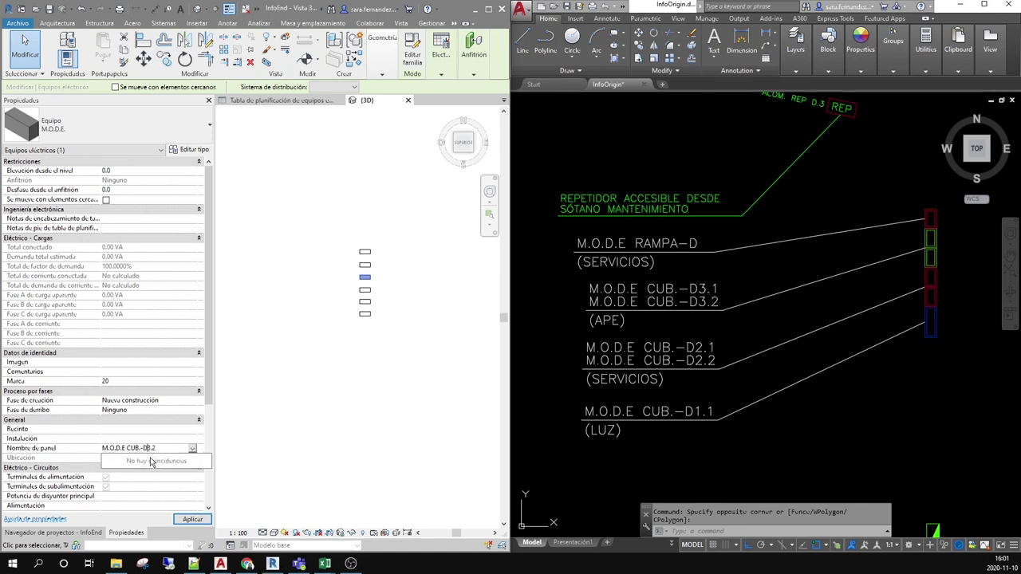
{"action": "key", "text": "Return"}
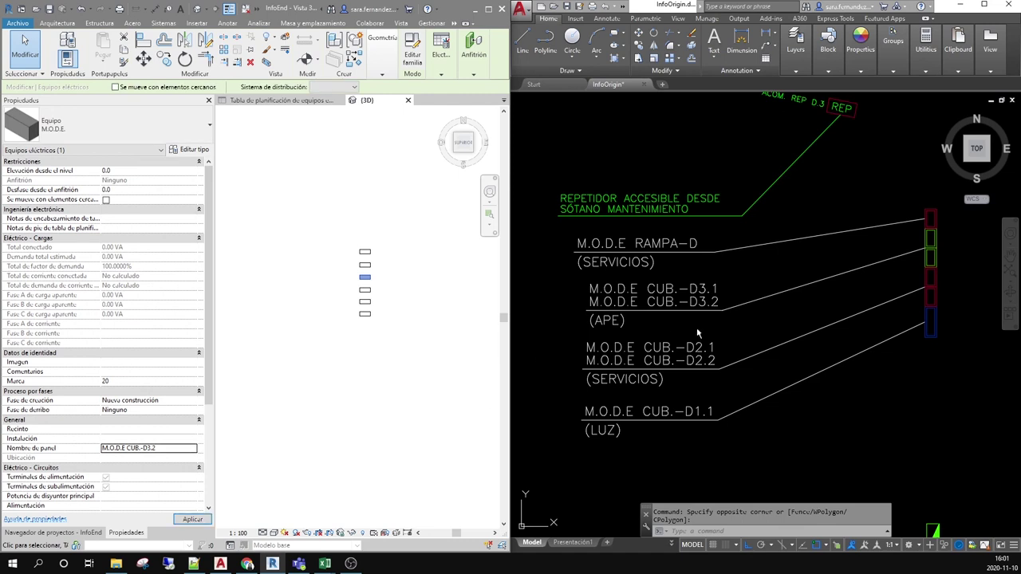
Check the remaining three blocks' panel names against the drawing, and return to the equipment schedule in a maximized Revit window.
{"action": "left_click", "coordinate": [365, 290]}
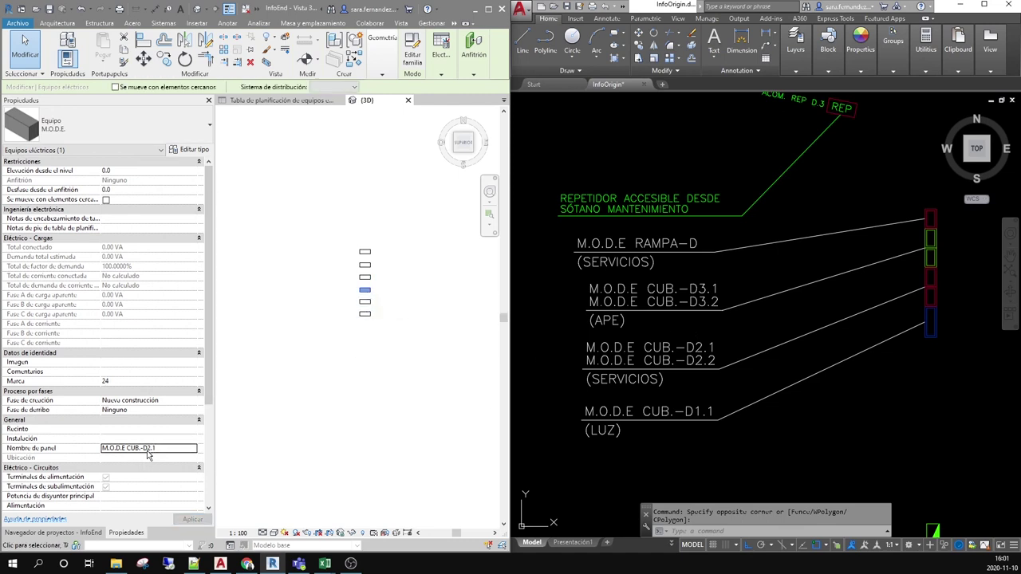
{"action": "left_click", "coordinate": [366, 301]}
{"action": "left_click", "coordinate": [366, 314]}
{"action": "key", "text": "Escape"}
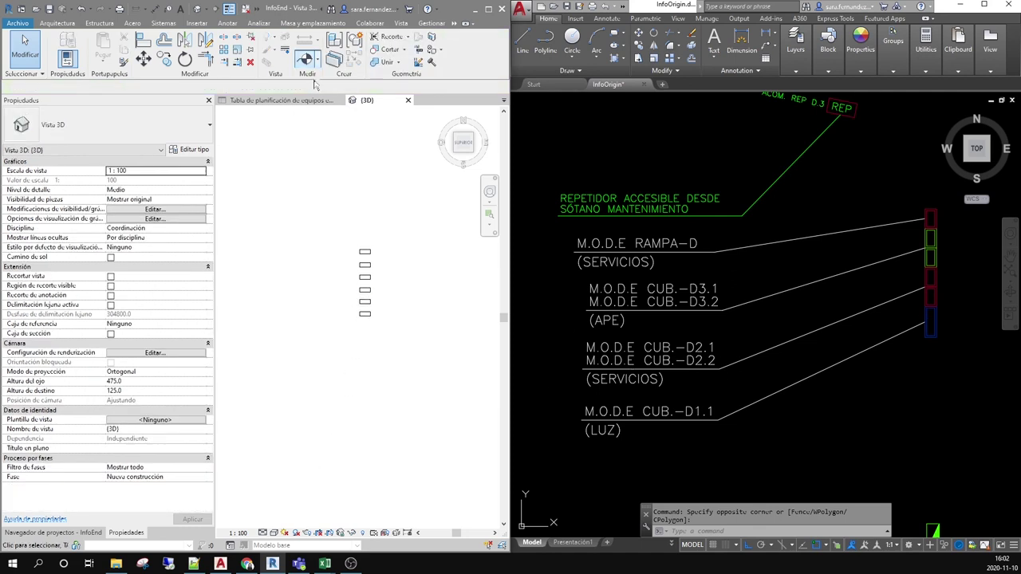
{"action": "left_click", "coordinate": [323, 101]}
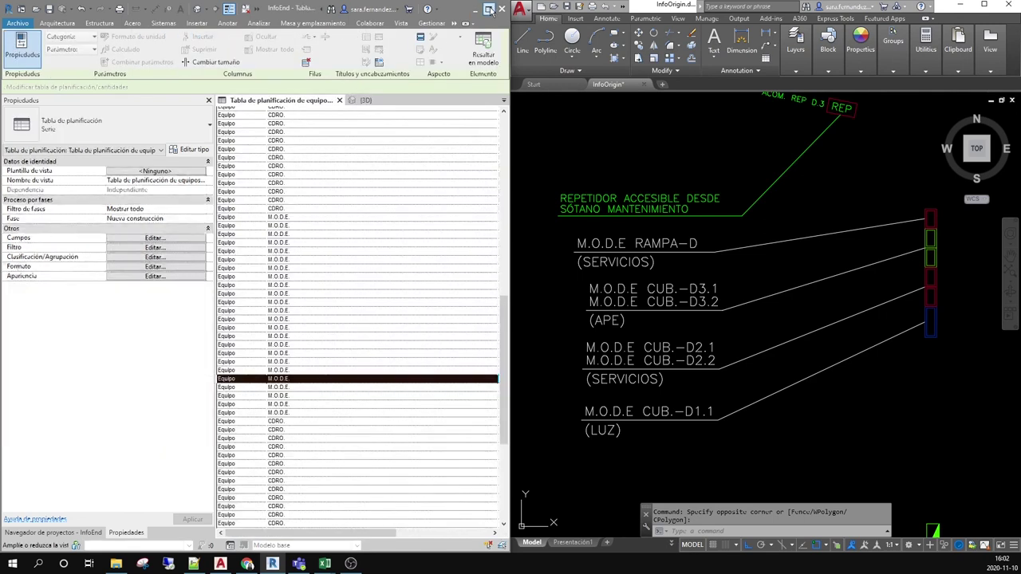
{"action": "left_click", "coordinate": [488, 9]}
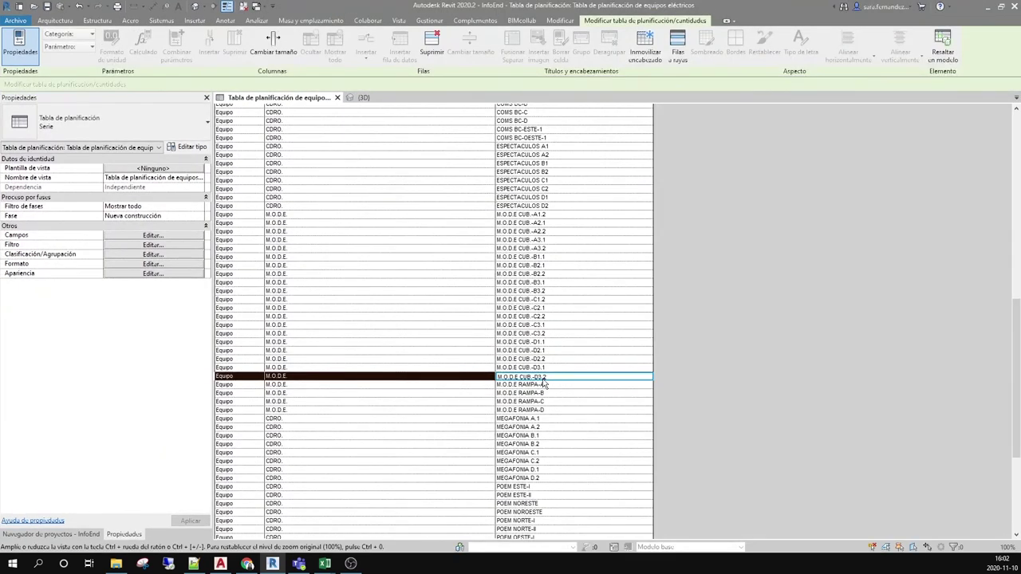
Switch to the DataOrigin workbook, correct cell A87 on DataEndCooked to M.O.D.E CUB.-D3.2 and recheck the Comparison sheet.
{"action": "mouse_move", "coordinate": [325, 563]}
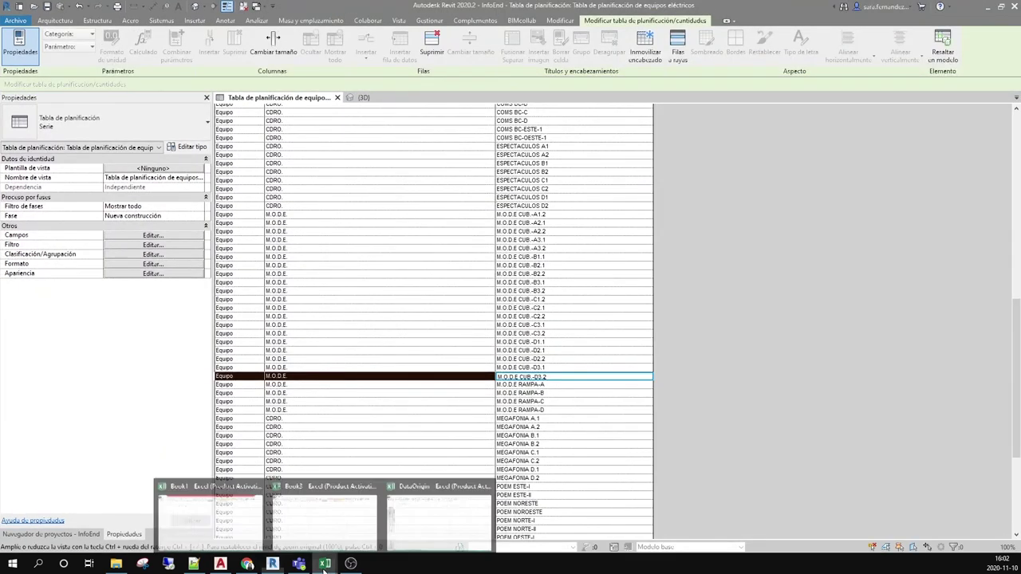
{"action": "left_click", "coordinate": [445, 517]}
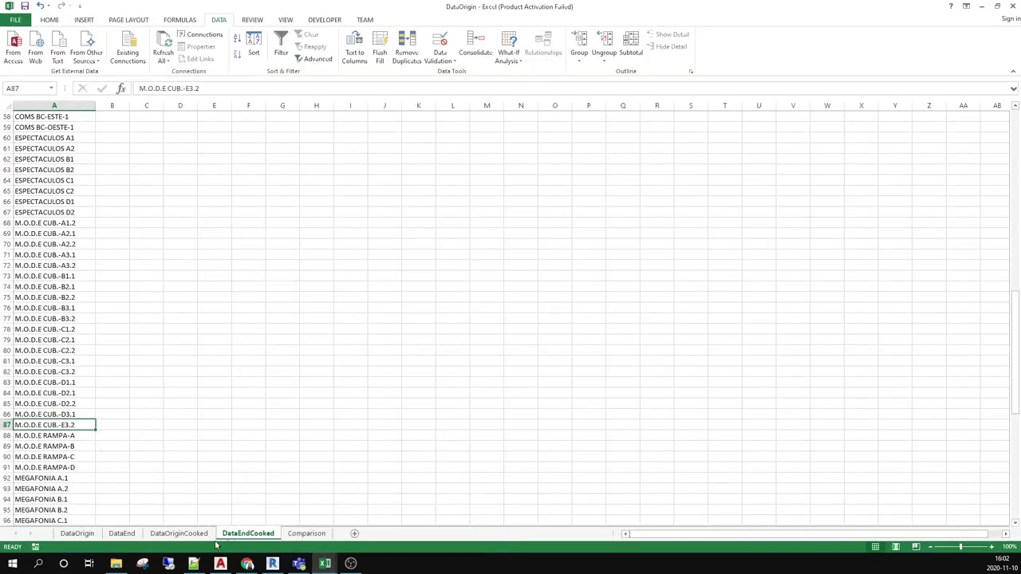
{"action": "double_click", "coordinate": [69, 425]}
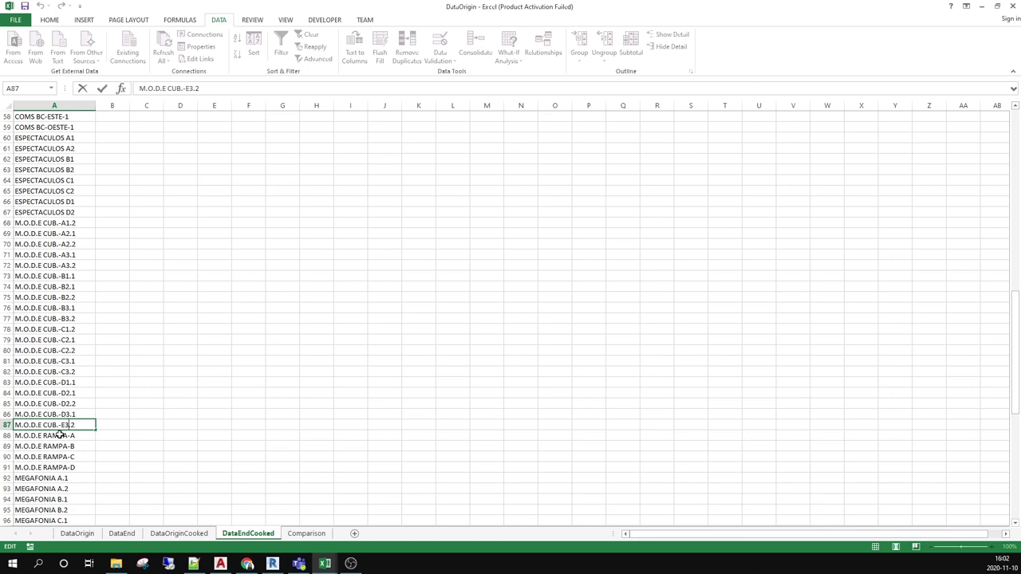
{"action": "key", "text": "BackSpace"}
{"action": "type", "text": "D"}
{"action": "key", "text": "Return"}
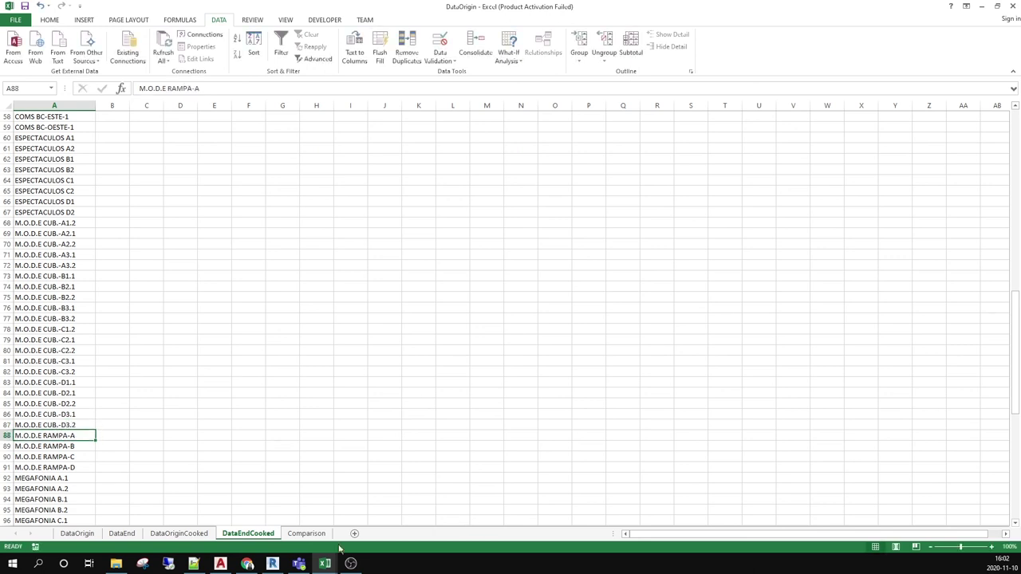
{"action": "left_click", "coordinate": [306, 533]}
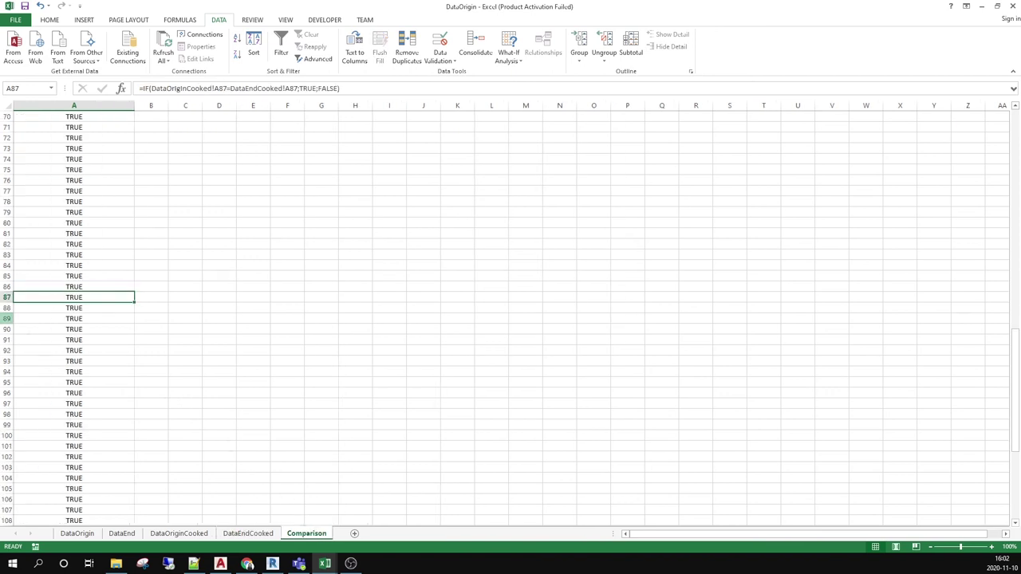